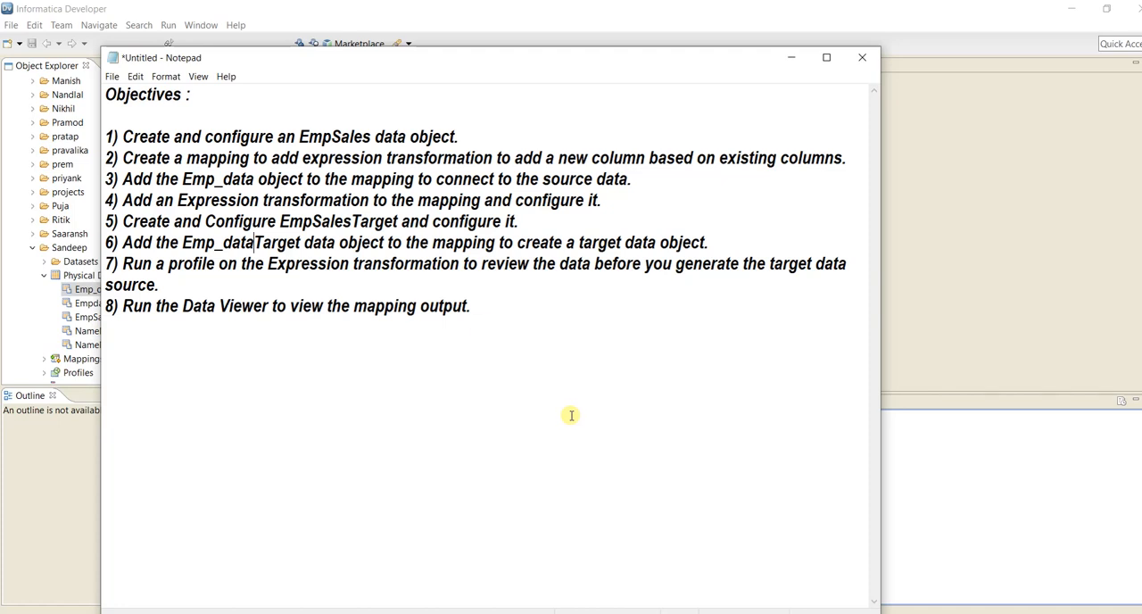
Insert blank lines above the "Objectives :" heading in the notes.
{"action": "left_click", "coordinate": [255, 94]}
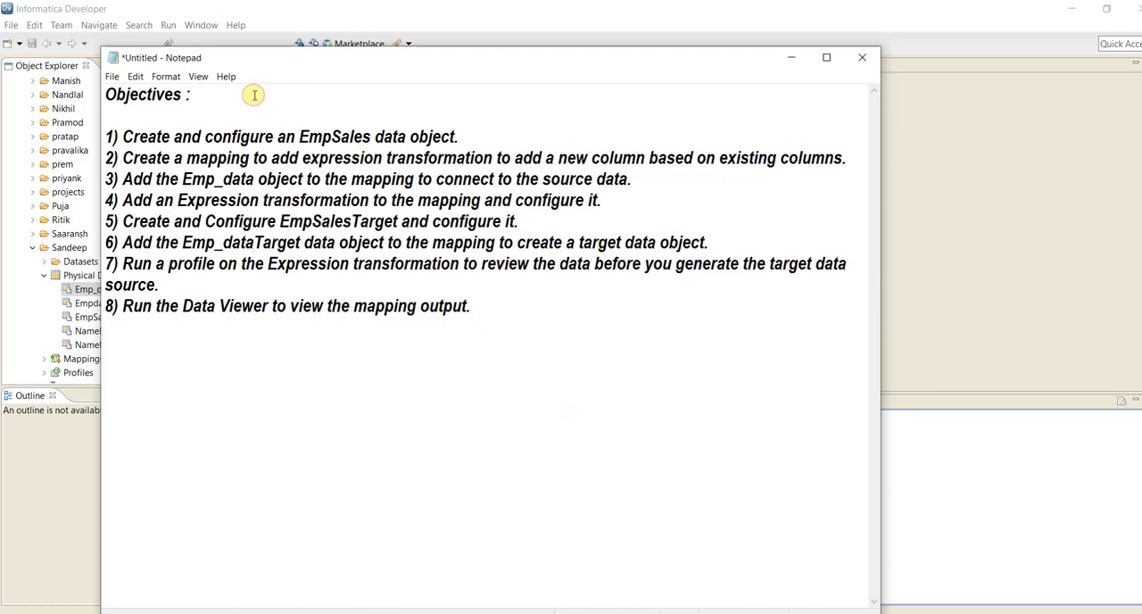
{"action": "key", "text": "Left"}
{"action": "key", "text": "Left"}
{"action": "key", "text": "Left"}
{"action": "key", "text": "Left"}
{"action": "key", "text": "Left"}
{"action": "key", "text": "Left"}
{"action": "key", "text": "Left"}
{"action": "key", "text": "Left"}
{"action": "key", "text": "Left"}
{"action": "key", "text": "Left"}
{"action": "key", "text": "Left"}
{"action": "key", "text": "Left"}
{"action": "key", "text": "Return"}
{"action": "key", "text": "Return"}
{"action": "key", "text": "Return"}
{"action": "key", "text": "Return"}
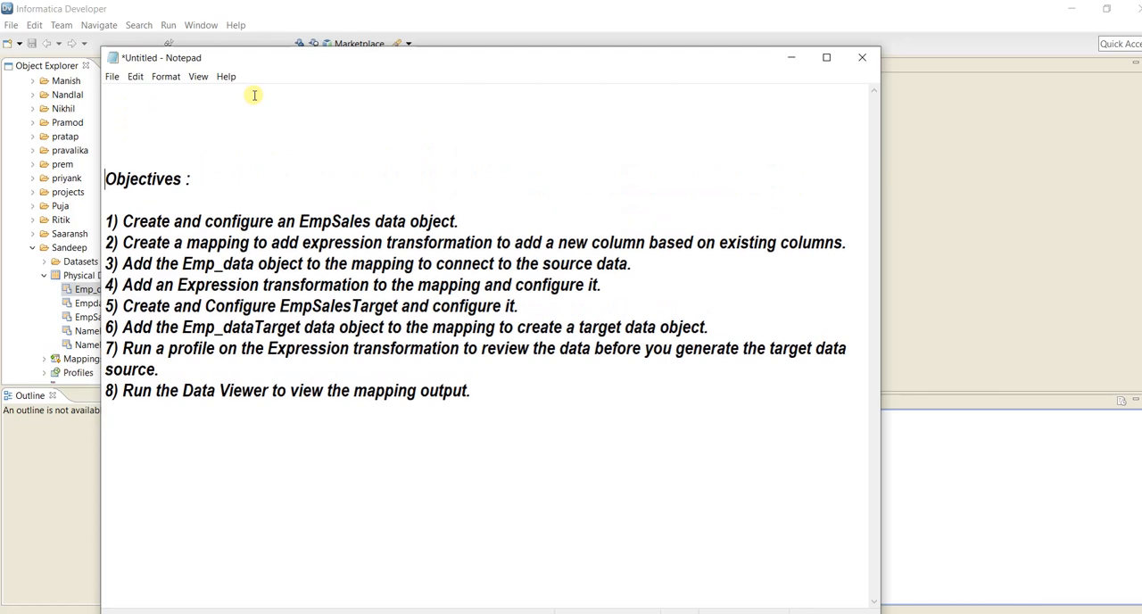
Write the heading "Mapping-" on the first line of the notes, followed by a blank line.
{"action": "key", "text": "Up"}
{"action": "key", "text": "Up"}
{"action": "key", "text": "Up"}
{"action": "key", "text": "Up"}
{"action": "type", "text": "Mapping"}
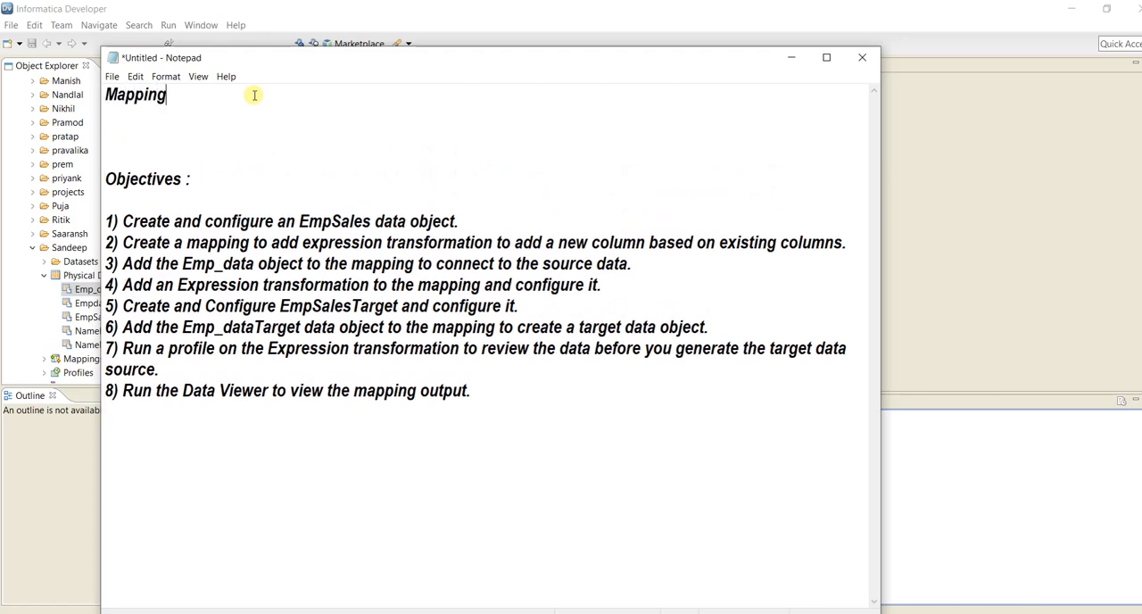
{"action": "type", "text": "-"}
{"action": "key", "text": "Return"}
{"action": "key", "text": "Return"}
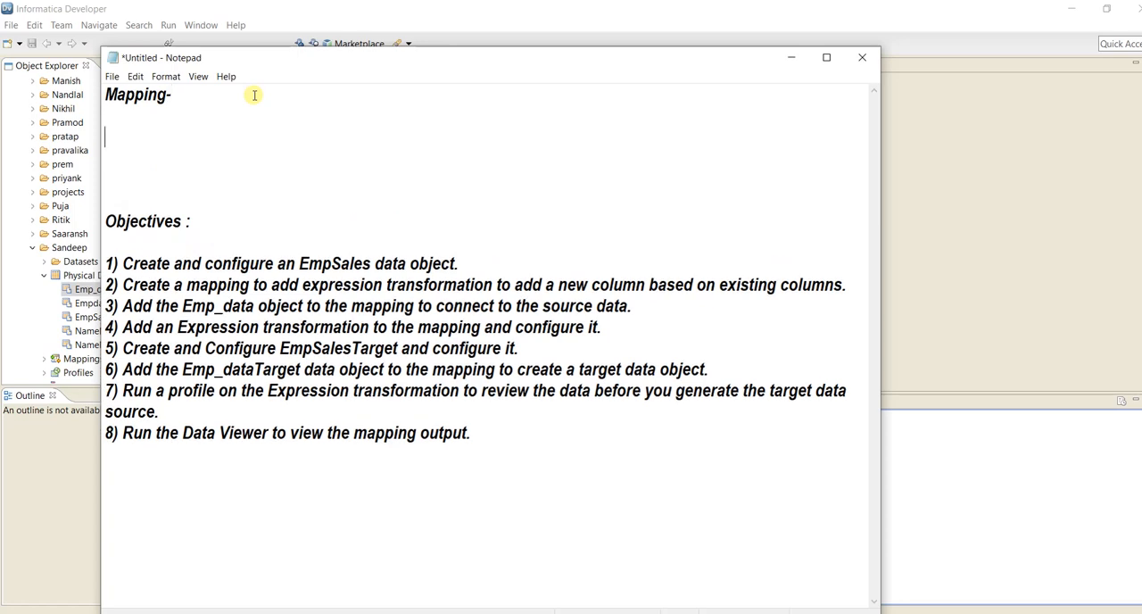
Write the flow line "Source-------------> Transformations--------------> Target" beneath the Mapping heading.
{"action": "type", "text": "Source-------------"}
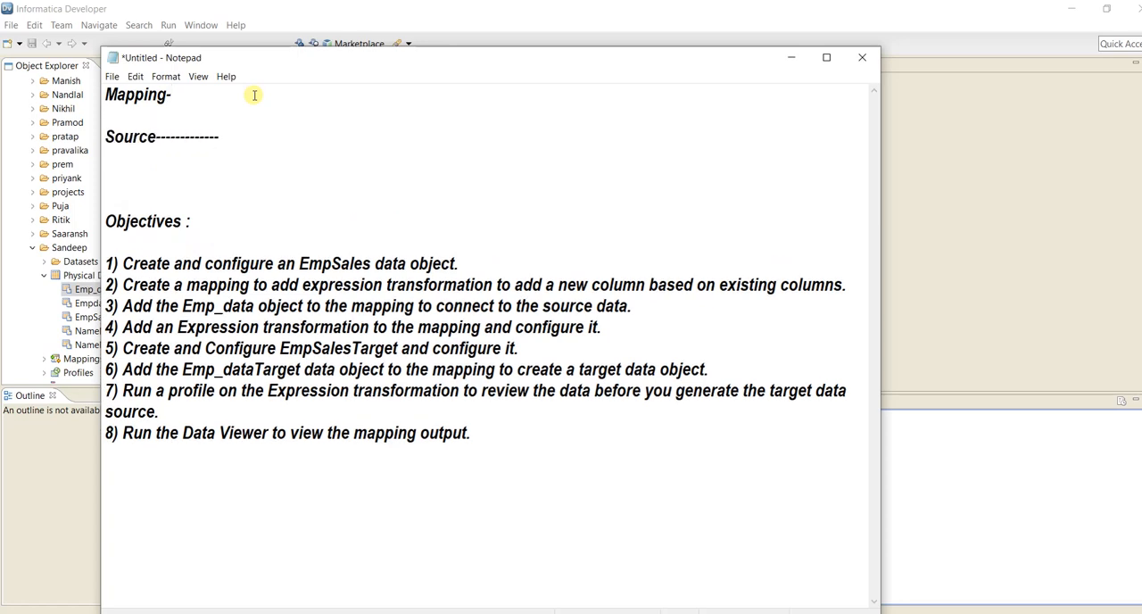
{"action": "type", "text": "> Transformation"}
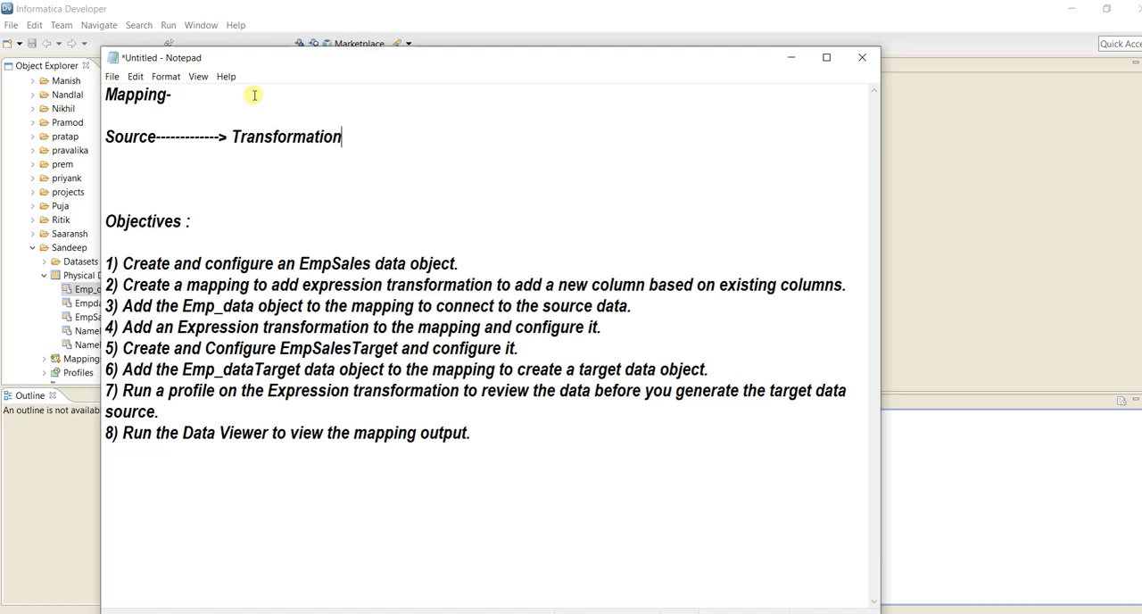
{"action": "type", "text": "s--------------> Target"}
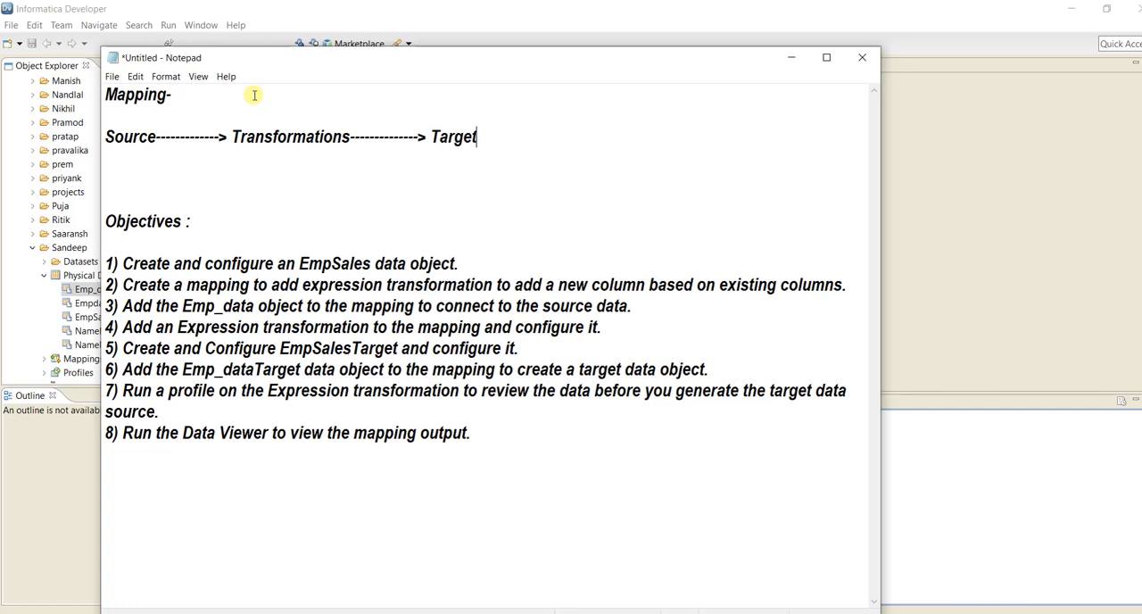
Change the data object name in objective 1 to Emp_data.
{"action": "left_click", "coordinate": [367, 263]}
{"action": "key", "text": "BackSpace"}
{"action": "key", "text": "BackSpace"}
{"action": "key", "text": "BackSpace"}
{"action": "key", "text": "BackSpace"}
{"action": "key", "text": "BackSpace"}
{"action": "type", "text": "_dat"}
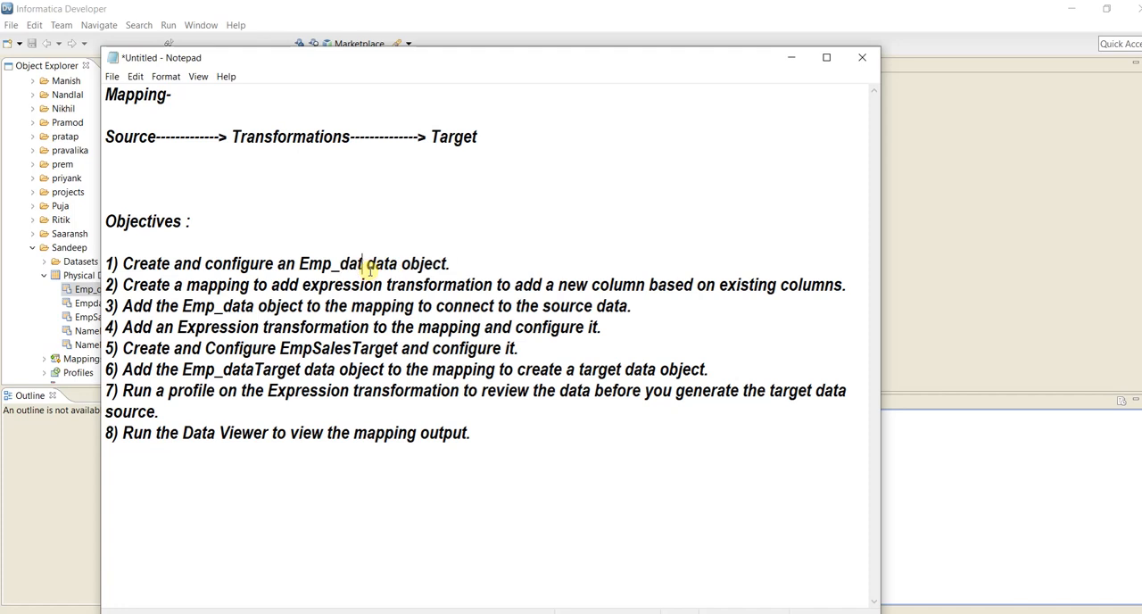
{"action": "type", "text": "a"}
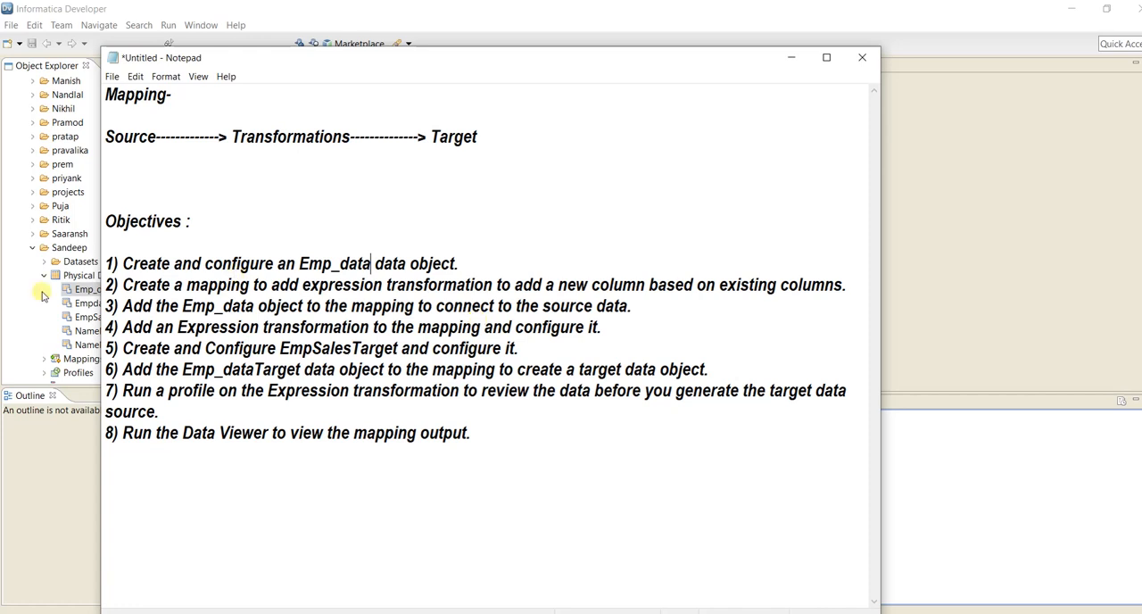
Switch to Informatica Developer and look at the options for creating a new object under Physical Data Objects.
{"action": "left_click", "coordinate": [14, 296]}
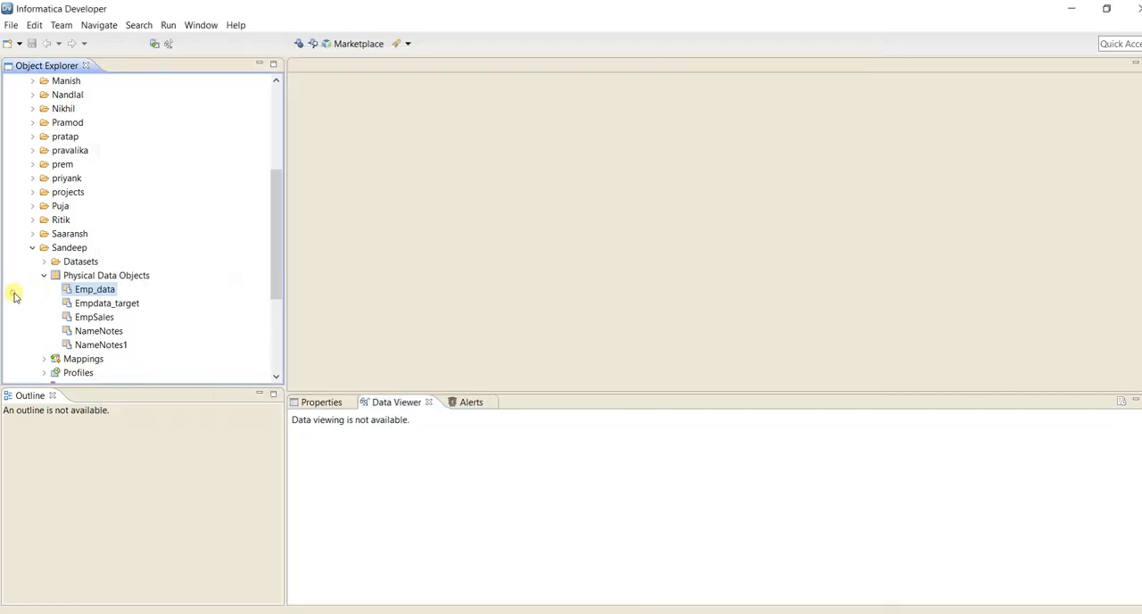
{"action": "left_click", "coordinate": [102, 275]}
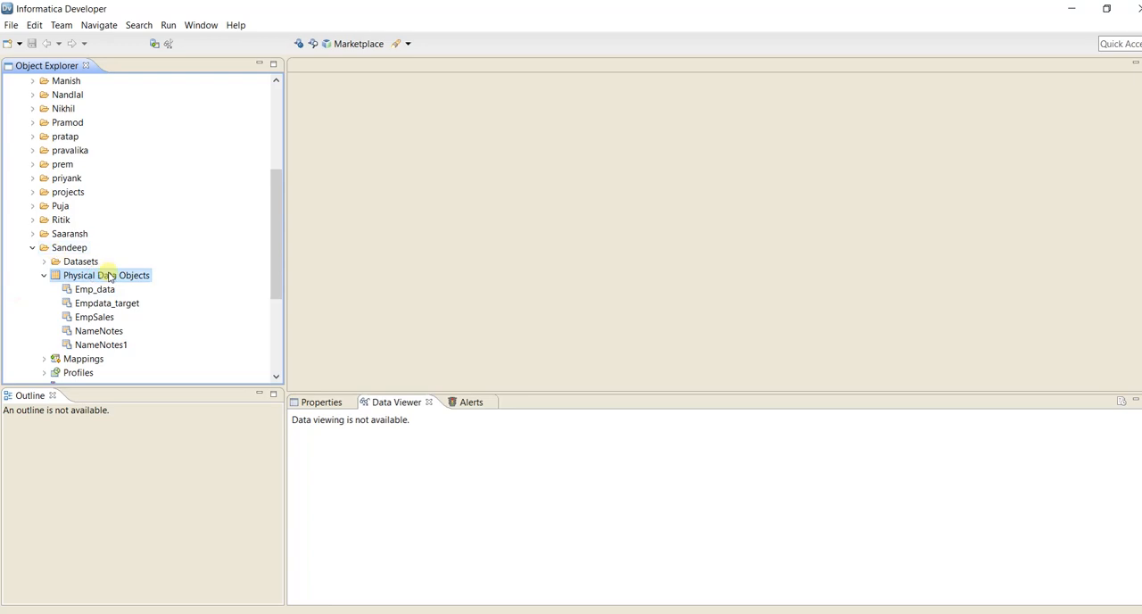
{"action": "right_click", "coordinate": [110, 279]}
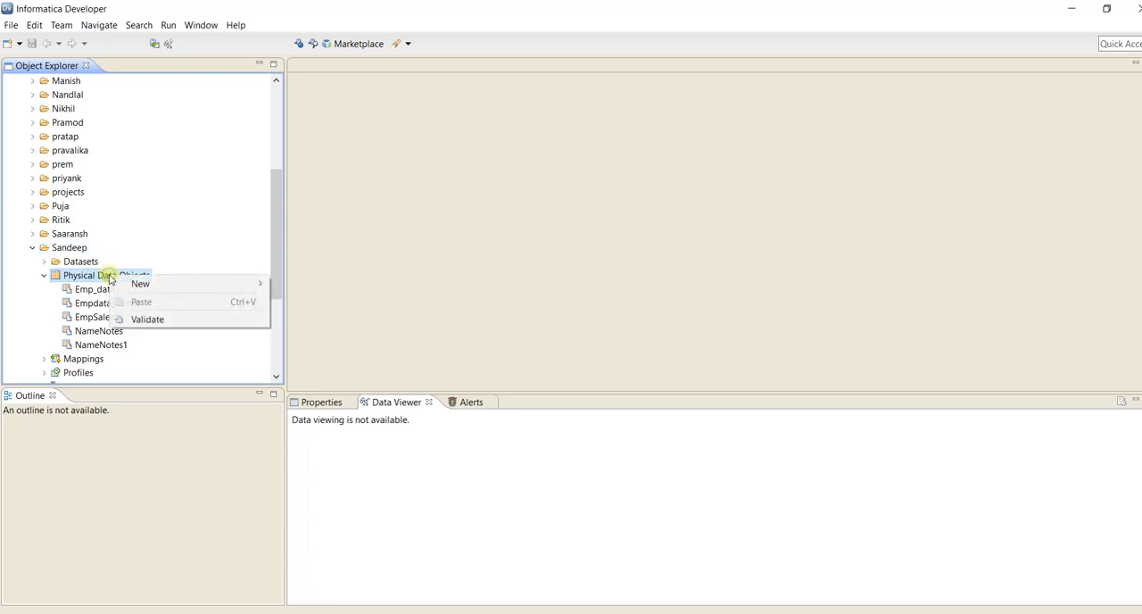
{"action": "mouse_move", "coordinate": [171, 287]}
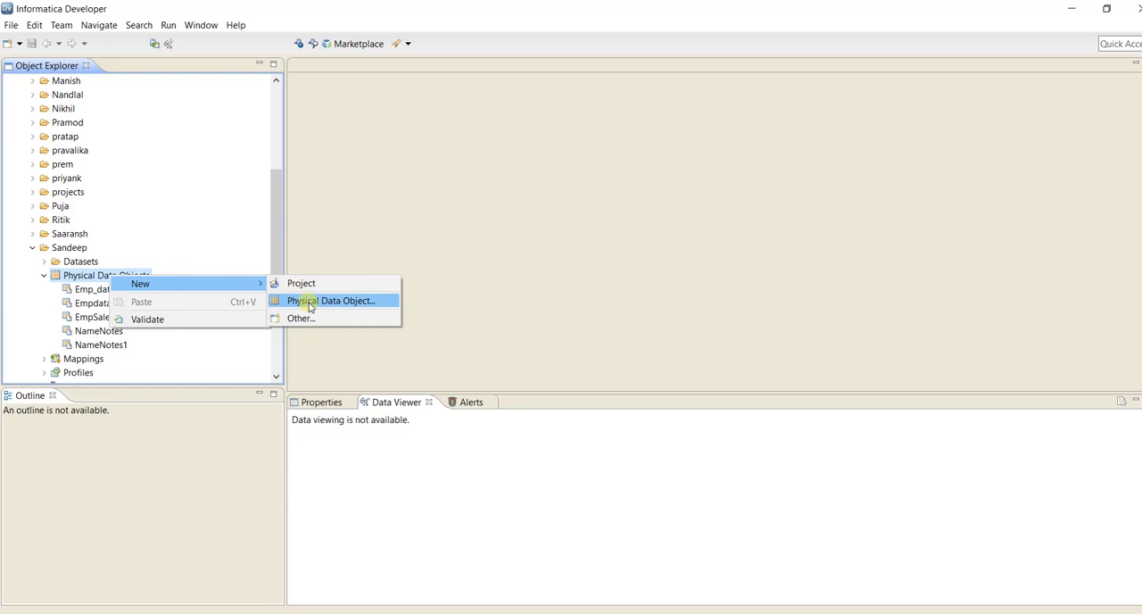
{"action": "left_click", "coordinate": [324, 223]}
Open the Emp_data physical data object and run the Data Viewer with the default settings to preview its rows.
{"action": "left_click", "coordinate": [92, 291]}
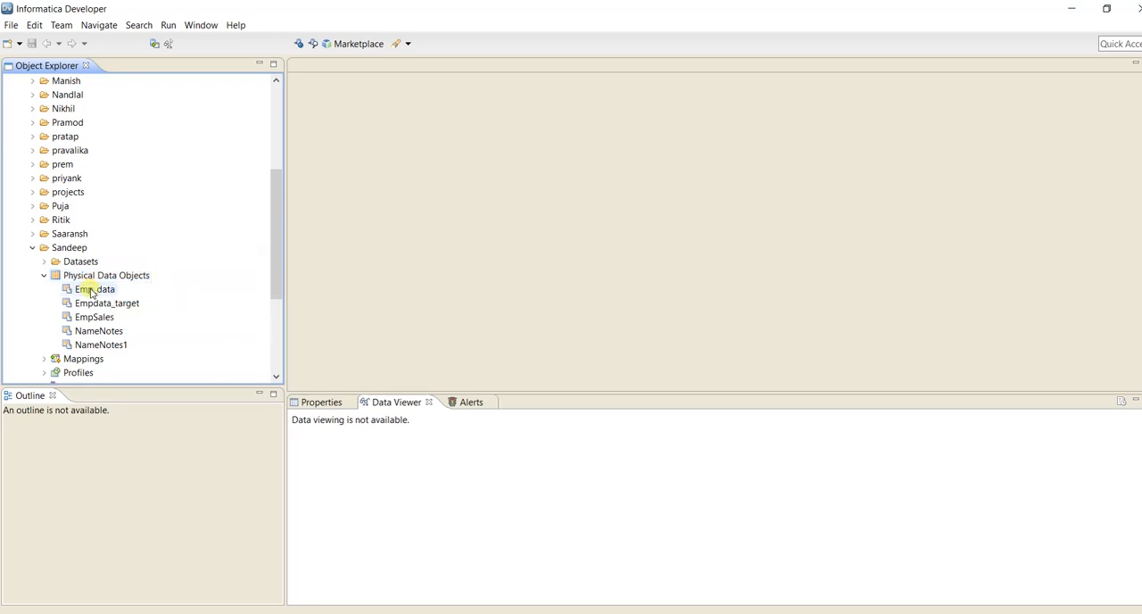
{"action": "right_click", "coordinate": [91, 291]}
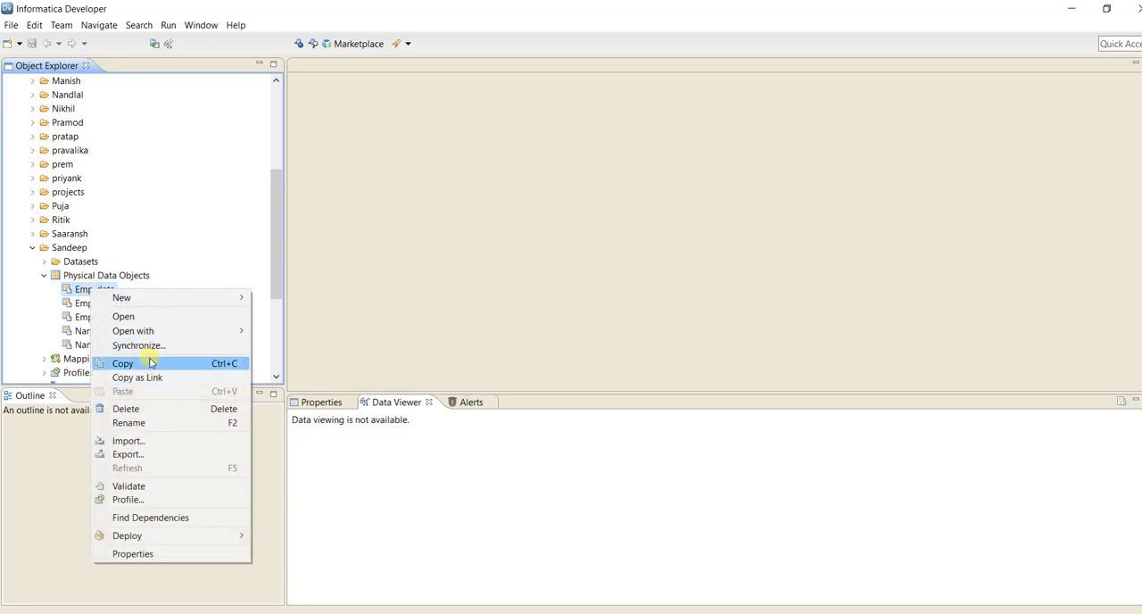
{"action": "left_click", "coordinate": [165, 318]}
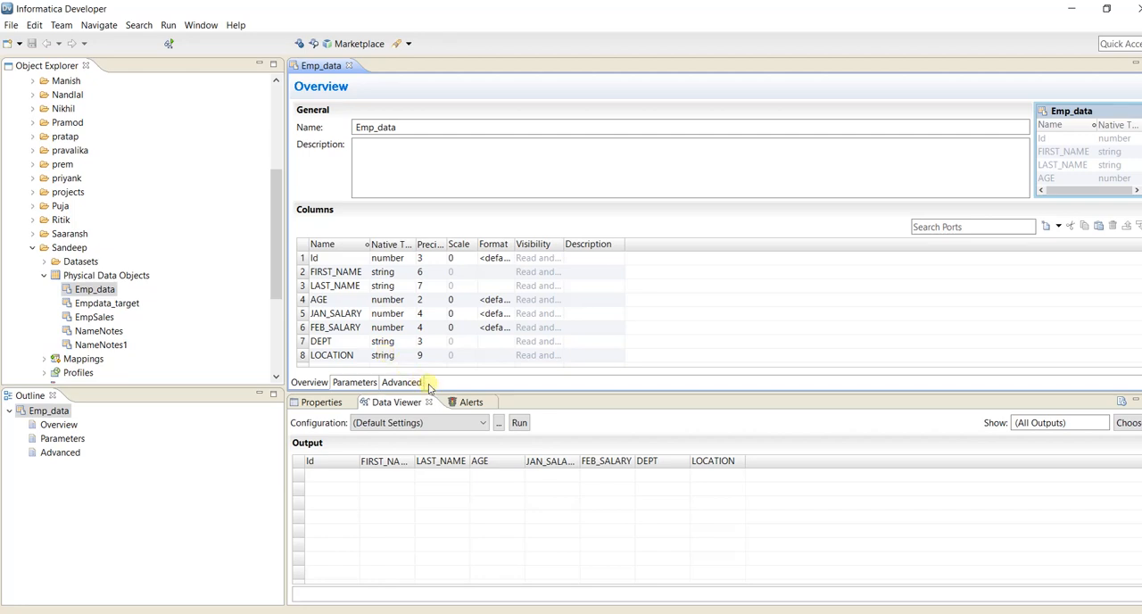
{"action": "left_click", "coordinate": [519, 423]}
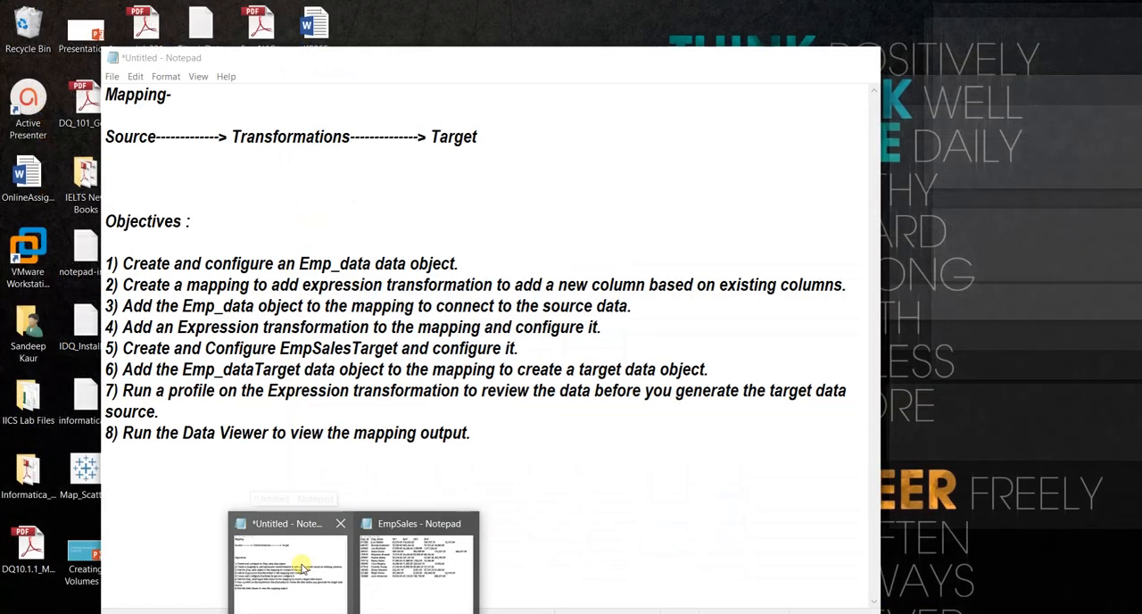
Switch to the untitled Notepad notes and change the target name in objective 5 to EmpDataTarget.
{"action": "left_click", "coordinate": [304, 567]}
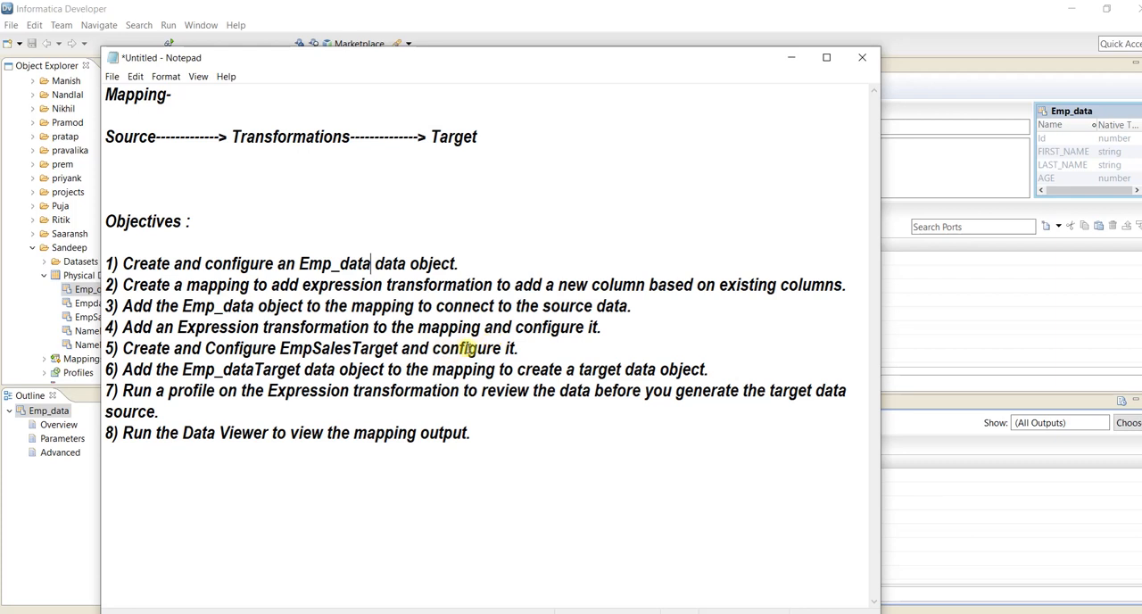
{"action": "left_click", "coordinate": [351, 348]}
{"action": "key", "text": "BackSpace"}
{"action": "key", "text": "BackSpace"}
{"action": "key", "text": "BackSpace"}
{"action": "key", "text": "BackSpace"}
{"action": "key", "text": "BackSpace"}
{"action": "type", "text": "Dat"}
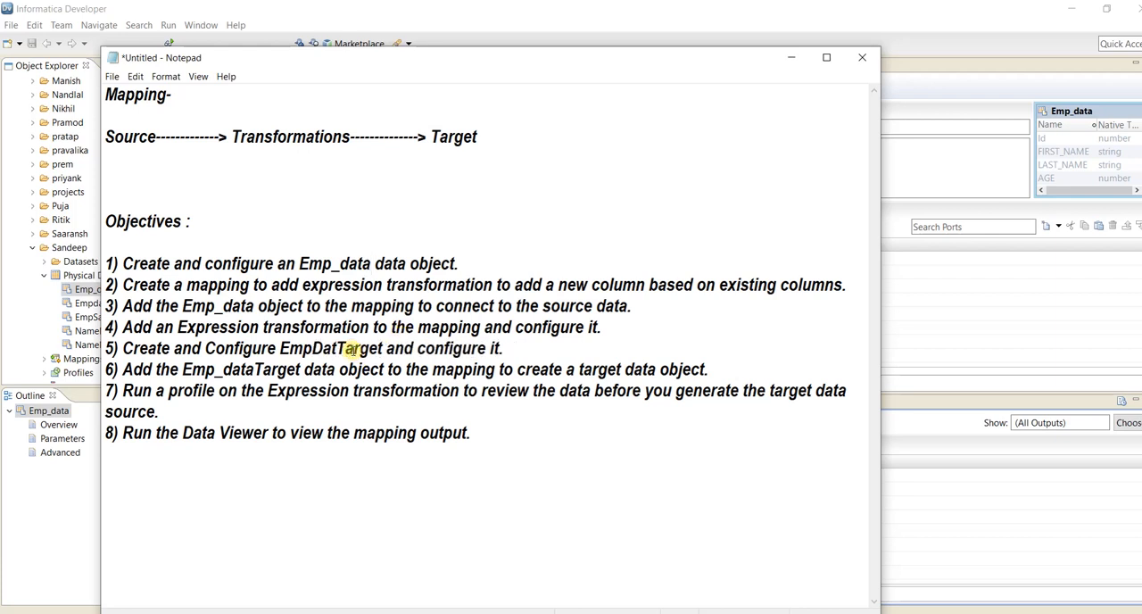
{"action": "type", "text": "a"}
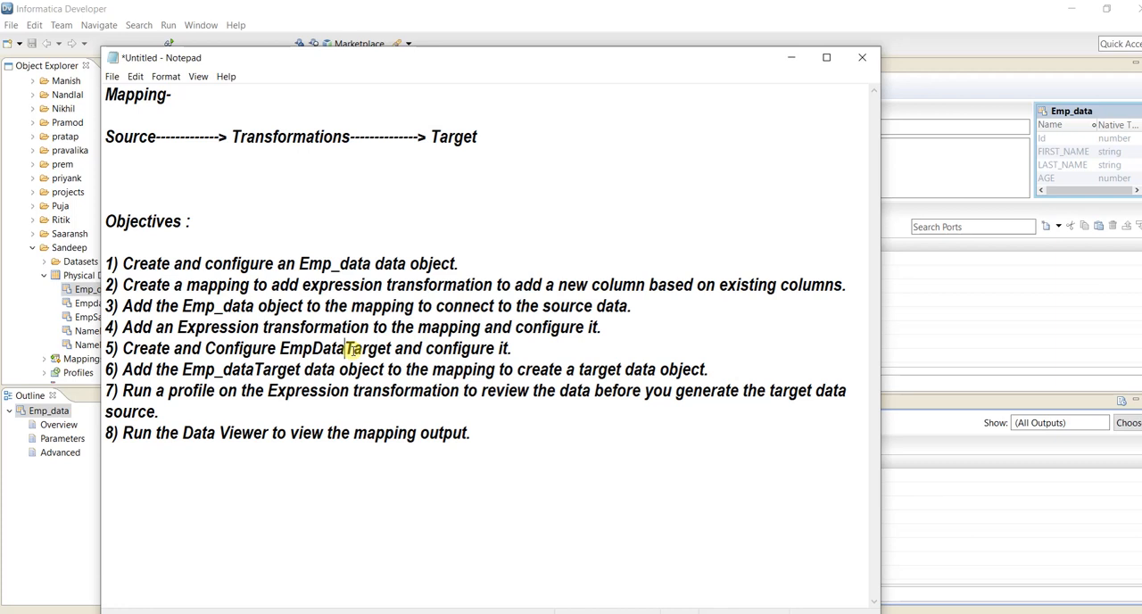
Return to Informatica Developer and create a mapping named Mapping_Expression_N in the folder containing the Emp_data object.
{"action": "left_click", "coordinate": [789, 59]}
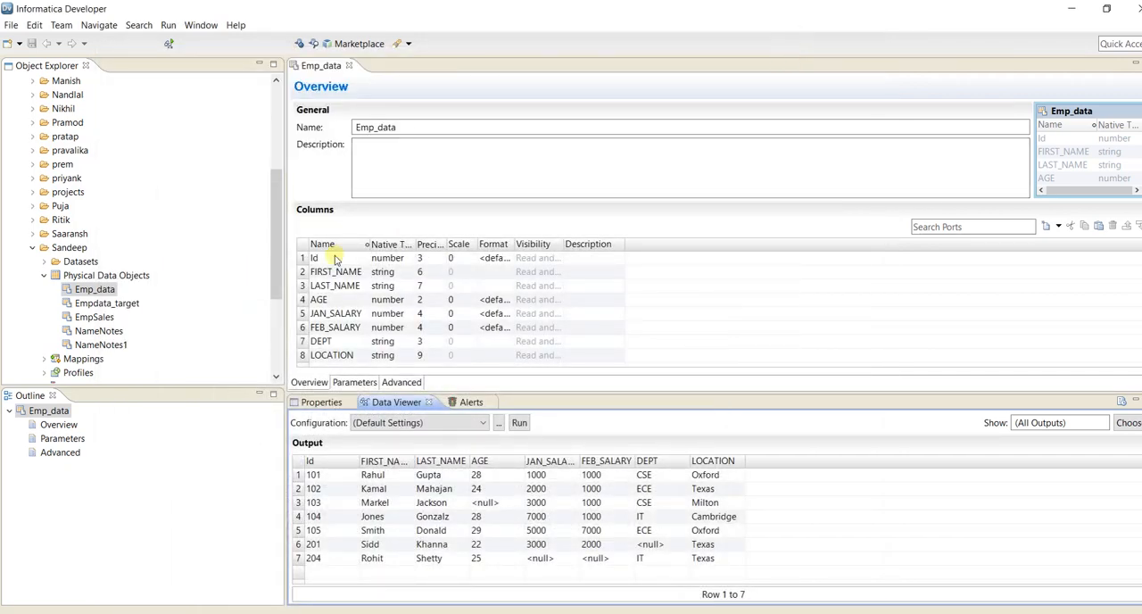
{"action": "right_click", "coordinate": [71, 253]}
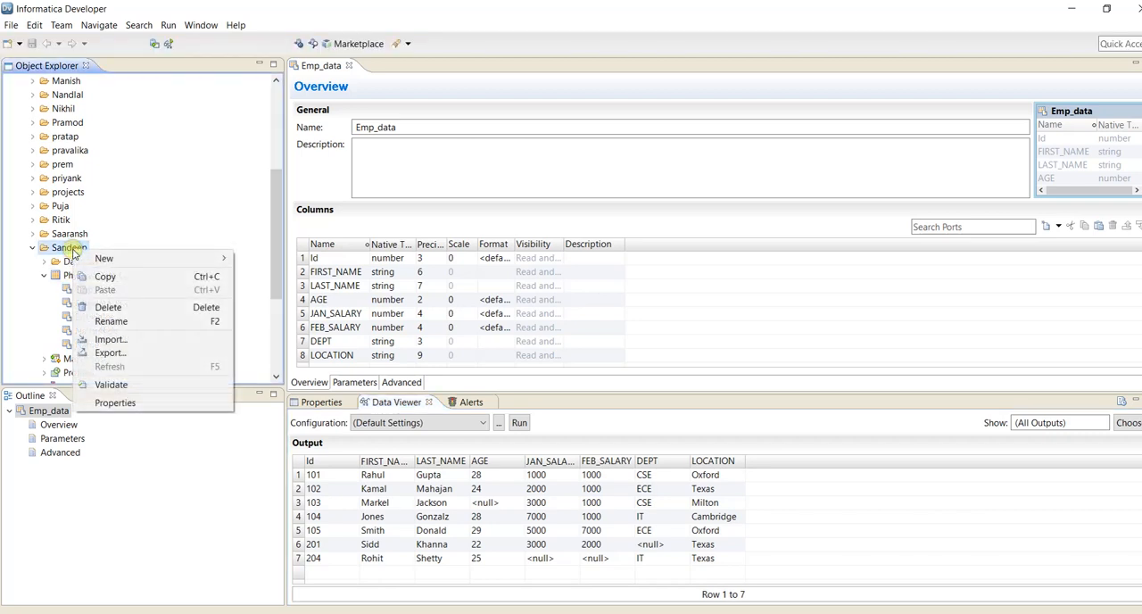
{"action": "mouse_move", "coordinate": [163, 258]}
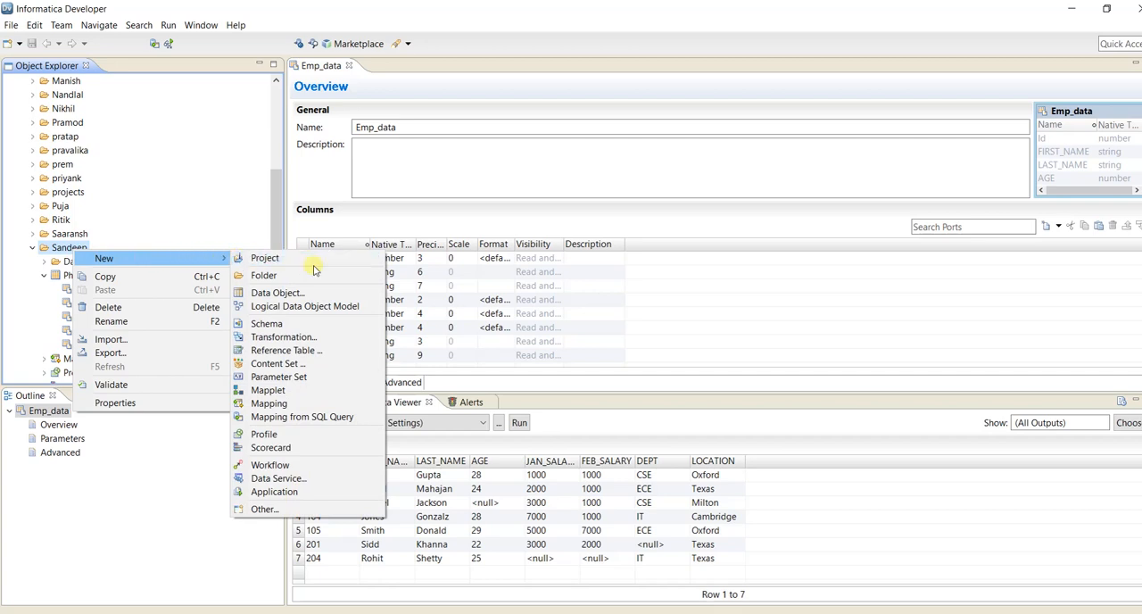
{"action": "left_click", "coordinate": [297, 407]}
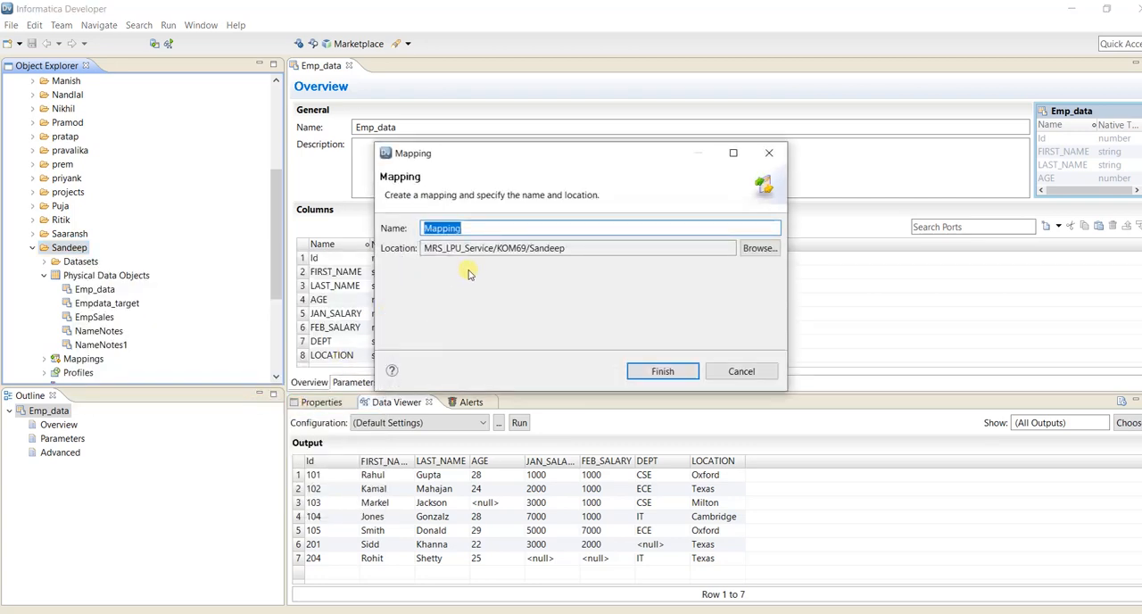
{"action": "left_click", "coordinate": [496, 230]}
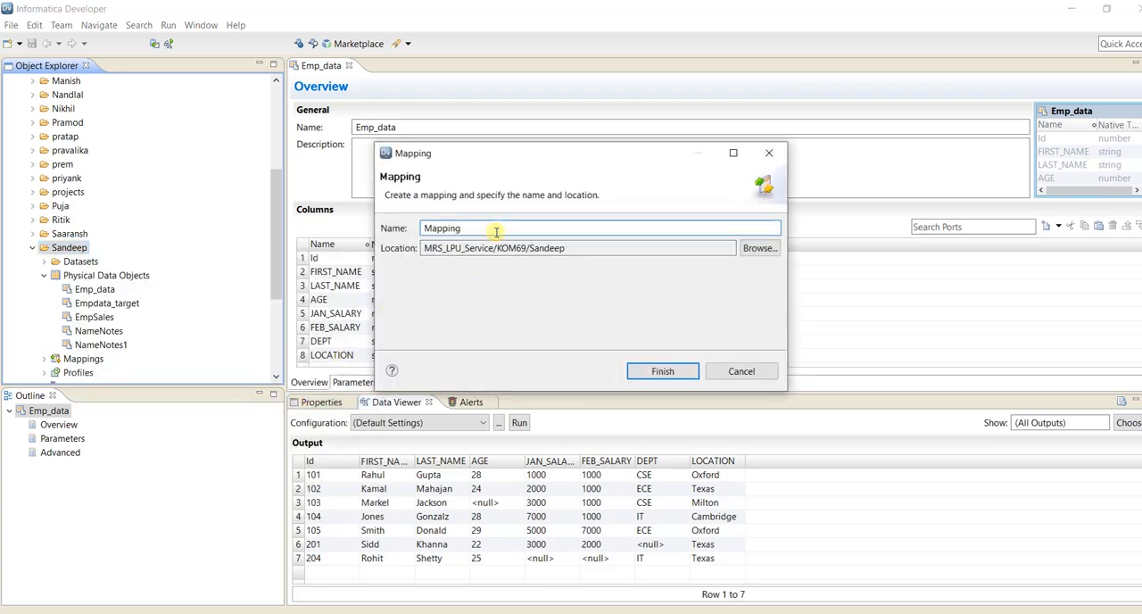
{"action": "type", "text": "_Exp"}
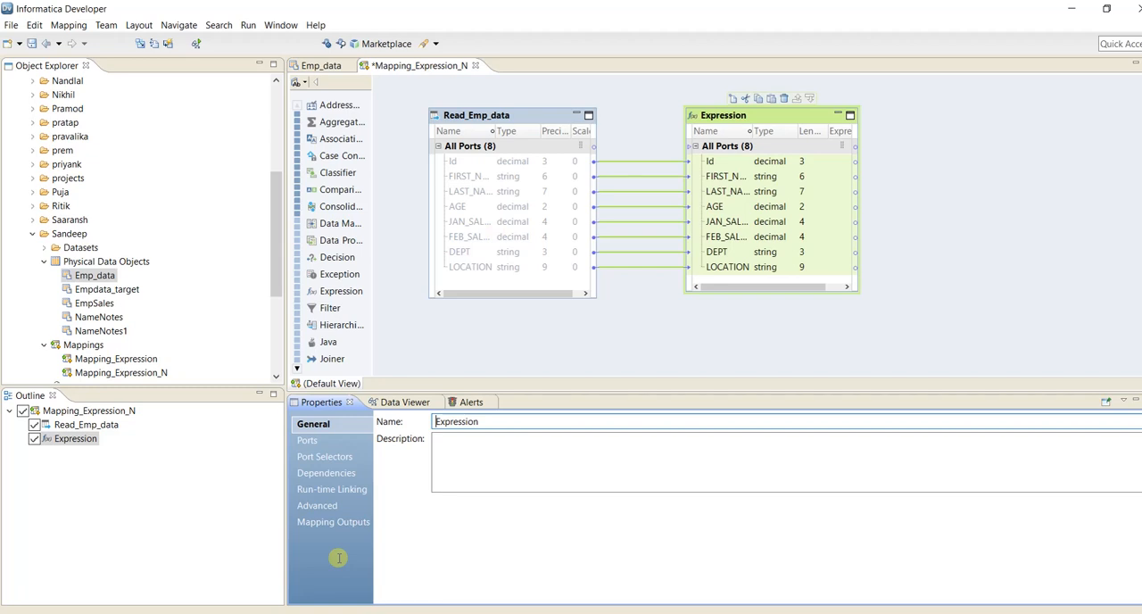
Add a new port named Average_Sal to the Expression transformation.
{"action": "left_click", "coordinate": [307, 441]}
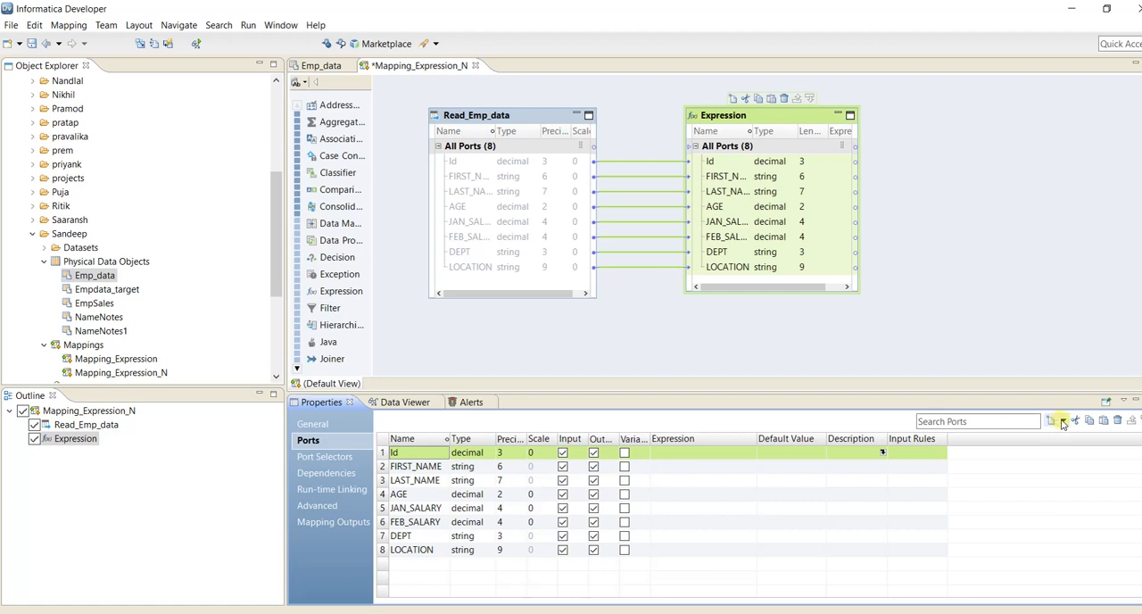
{"action": "left_click", "coordinate": [1063, 423]}
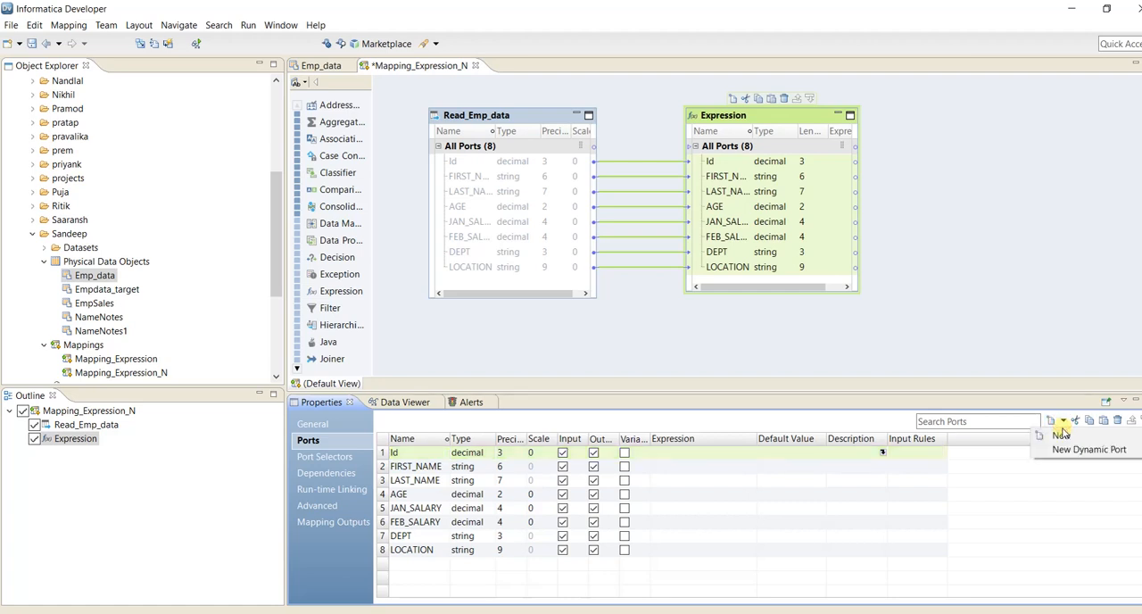
{"action": "left_click", "coordinate": [1062, 433]}
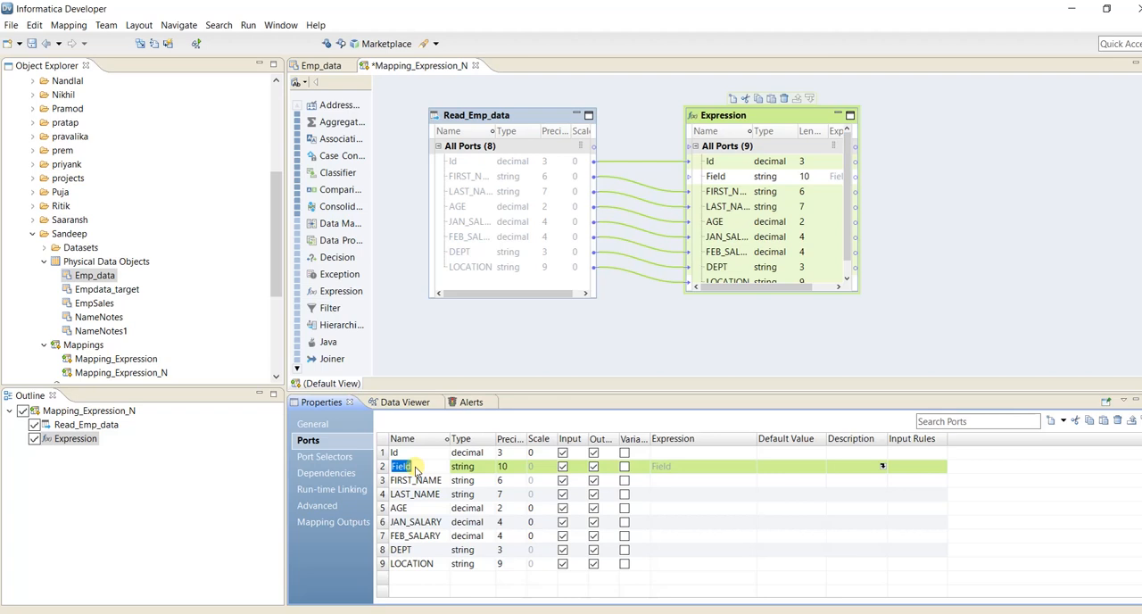
{"action": "type", "text": "Average_"}
{"action": "type", "text": "Sal"}
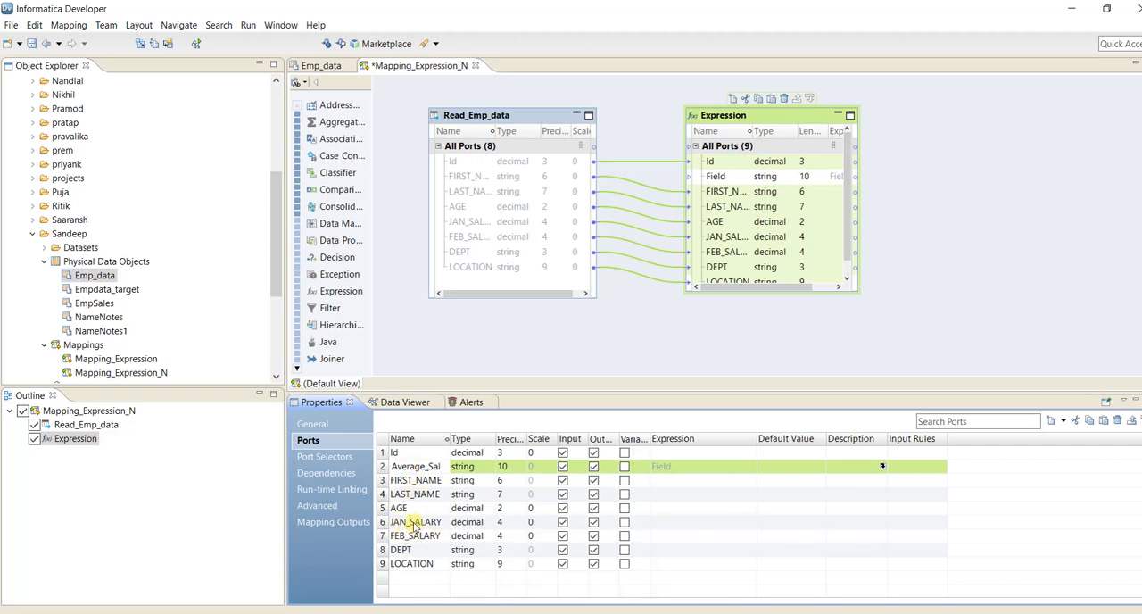
Set the data type of the Average_Sal port to decimal.
{"action": "left_click", "coordinate": [482, 473]}
{"action": "left_click", "coordinate": [493, 468]}
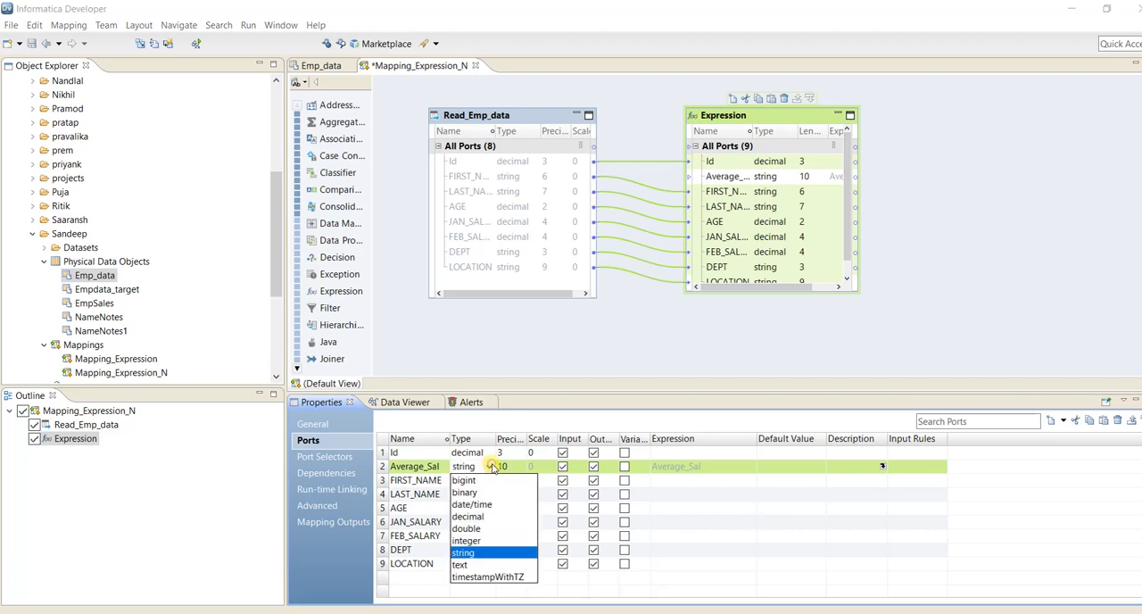
{"action": "left_click", "coordinate": [467, 517]}
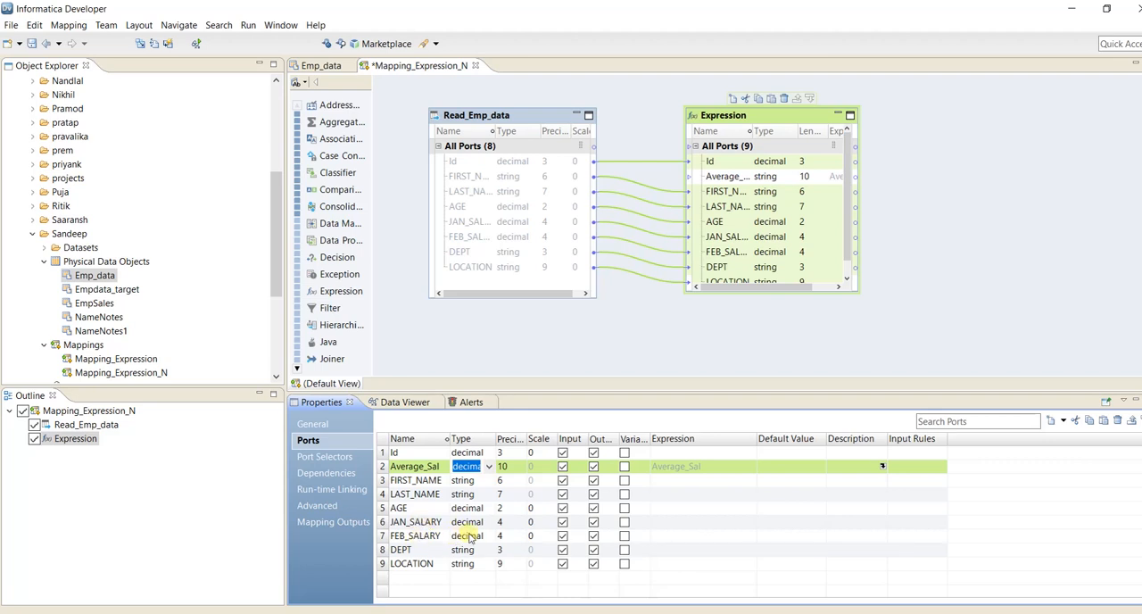
{"action": "left_click", "coordinate": [489, 468]}
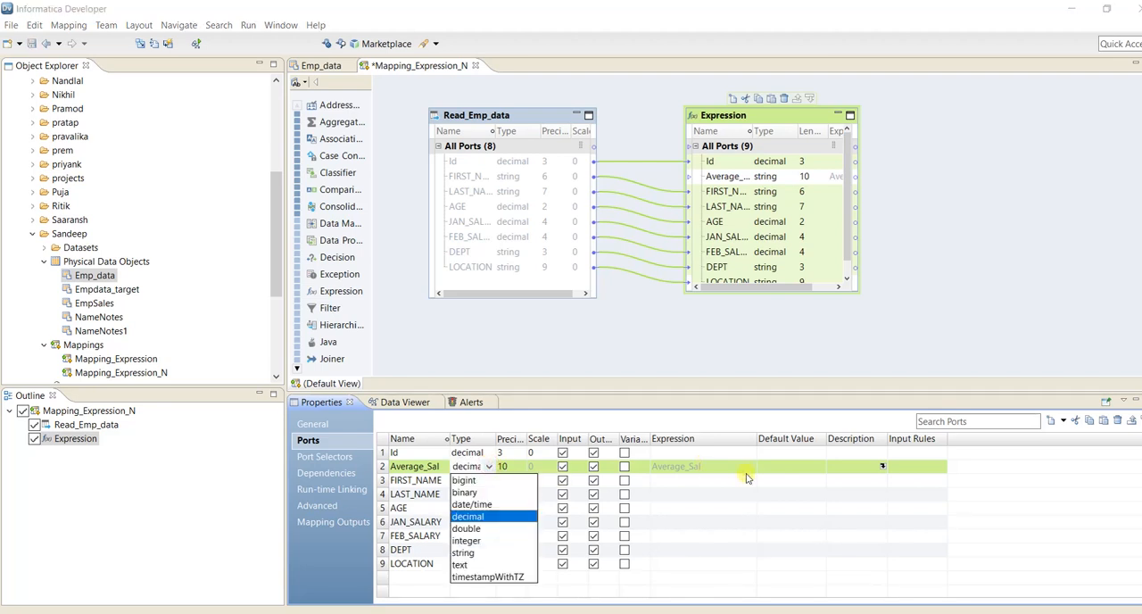
{"action": "left_click", "coordinate": [787, 564]}
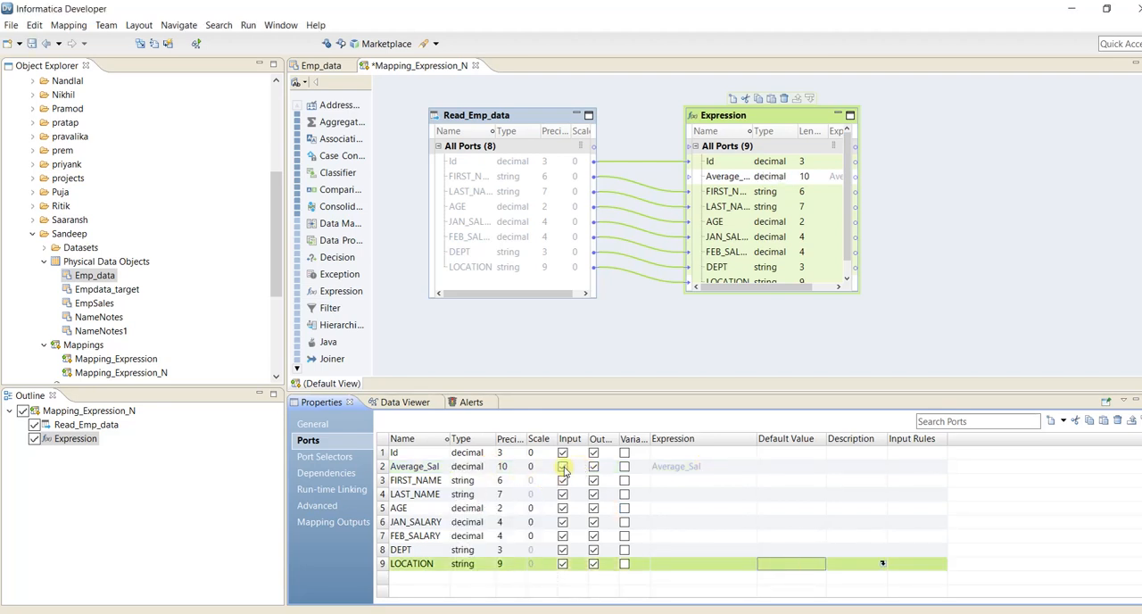
{"action": "left_click", "coordinate": [513, 470]}
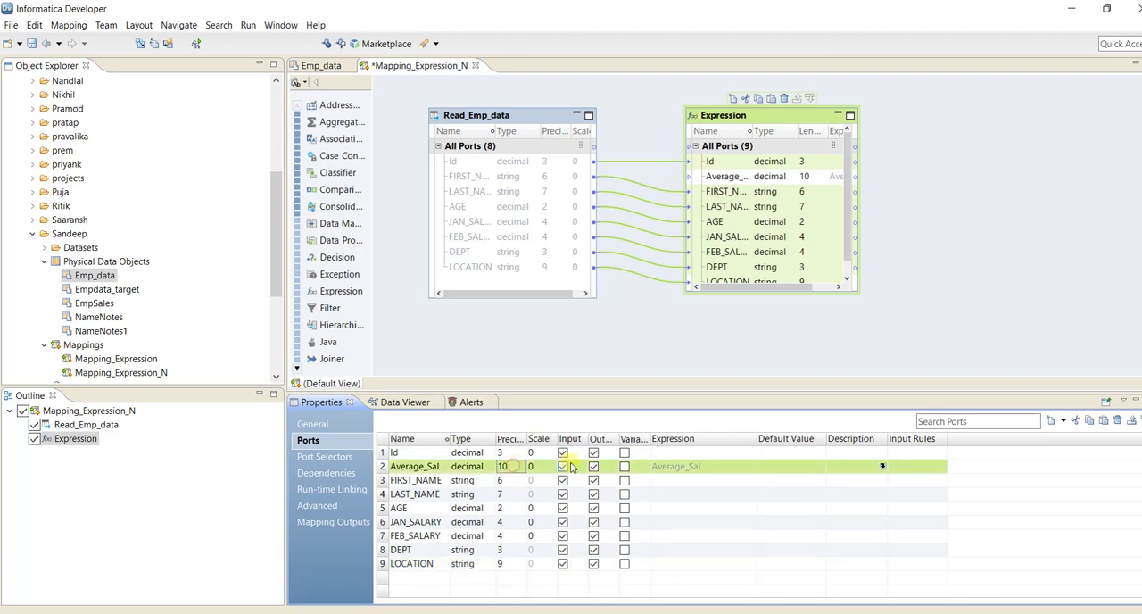
Make Average_Sal an output-only port and move it to the end of the Expression ports, below LOCATION.
{"action": "left_click", "coordinate": [563, 466]}
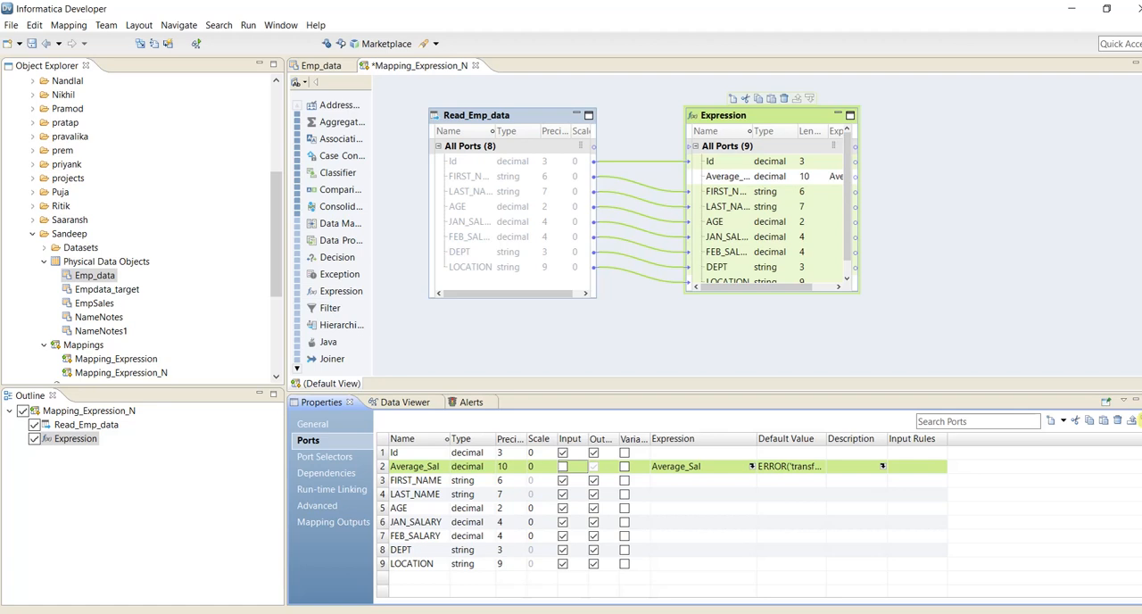
{"action": "left_click", "coordinate": [1133, 419]}
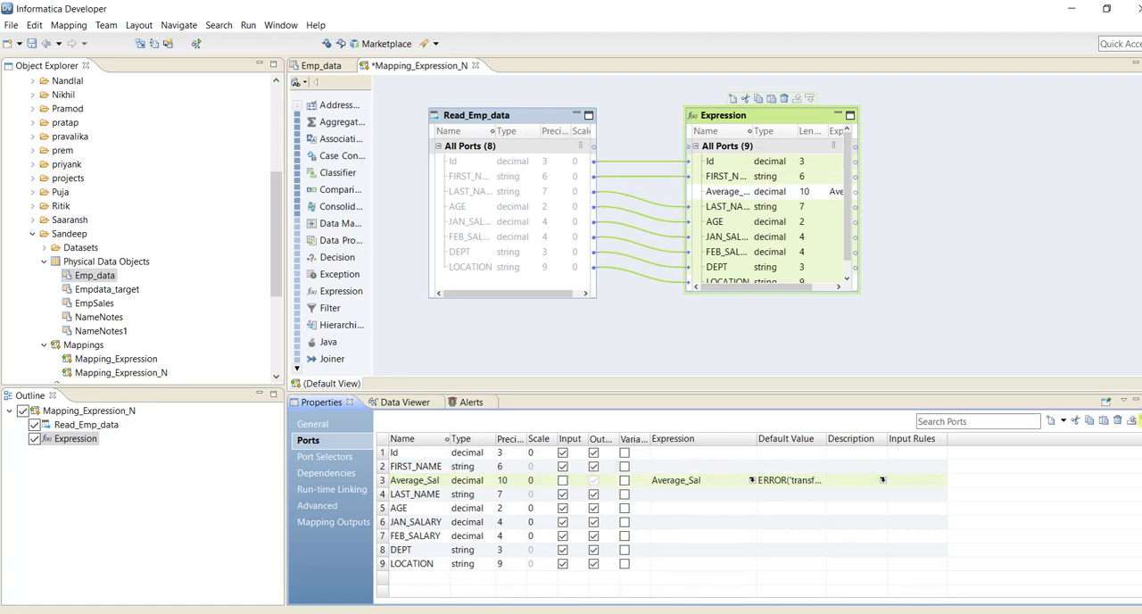
{"action": "left_click", "coordinate": [1133, 420]}
{"action": "left_click", "coordinate": [1133, 420]}
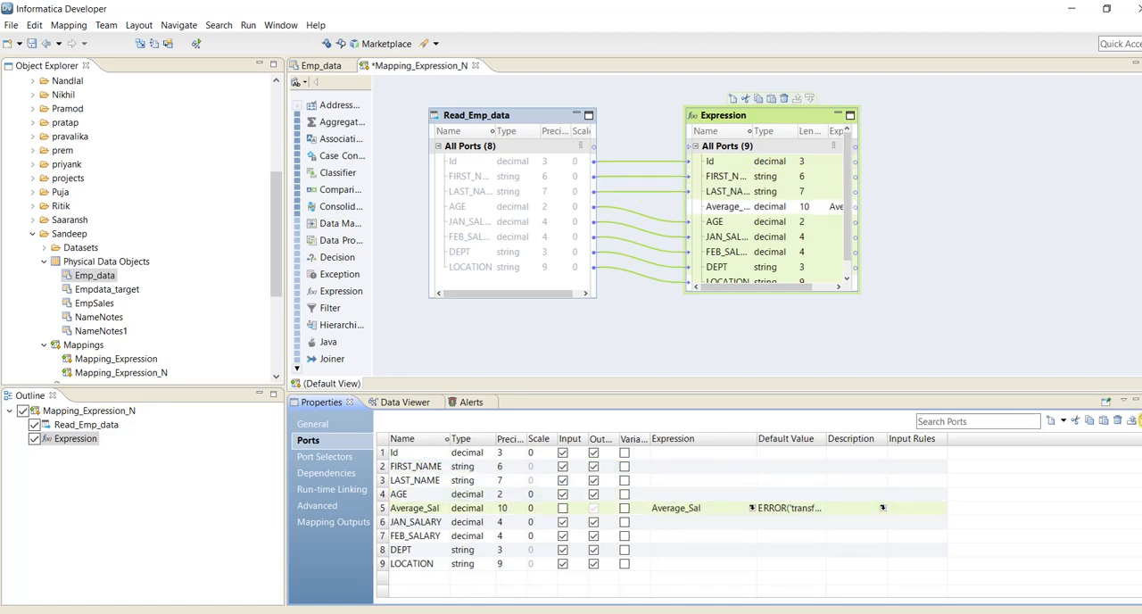
{"action": "left_click", "coordinate": [1133, 419]}
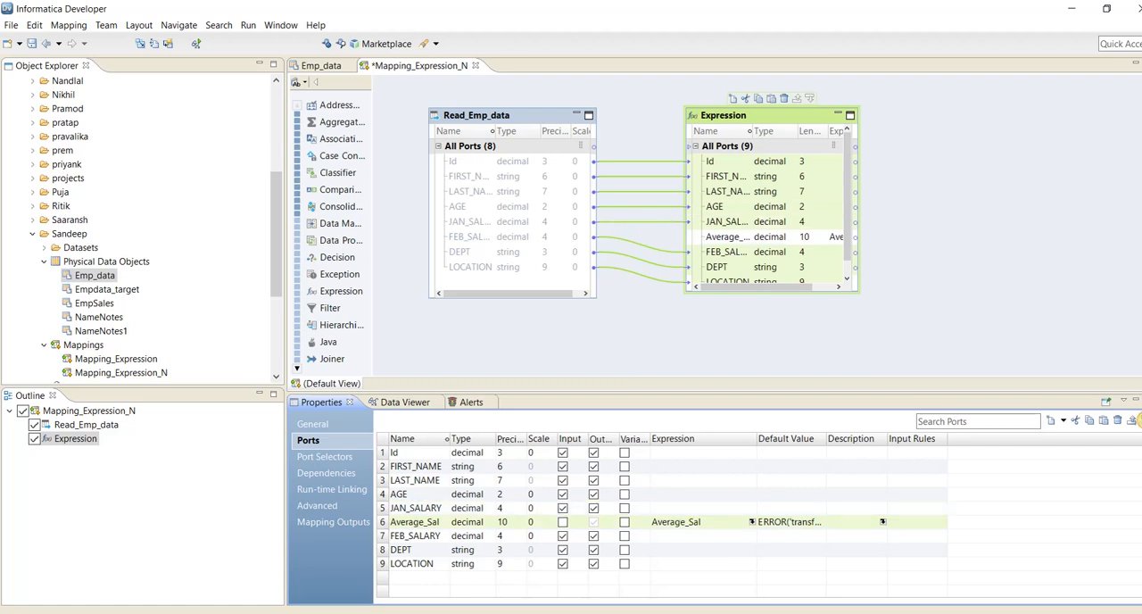
{"action": "left_click", "coordinate": [1133, 419]}
{"action": "left_click", "coordinate": [1133, 420]}
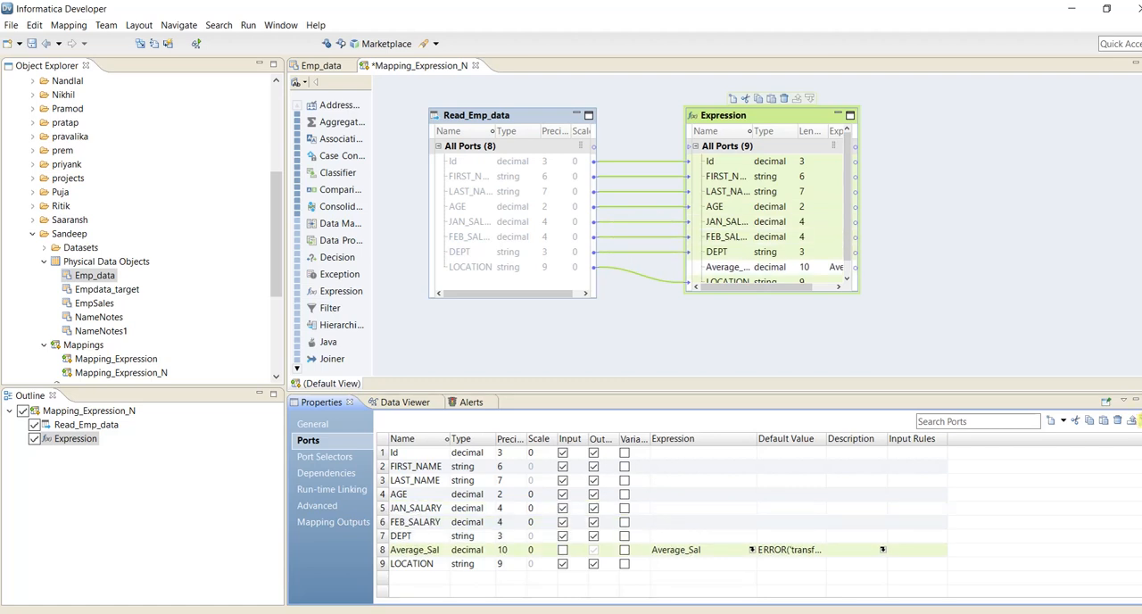
{"action": "left_click", "coordinate": [1131, 420]}
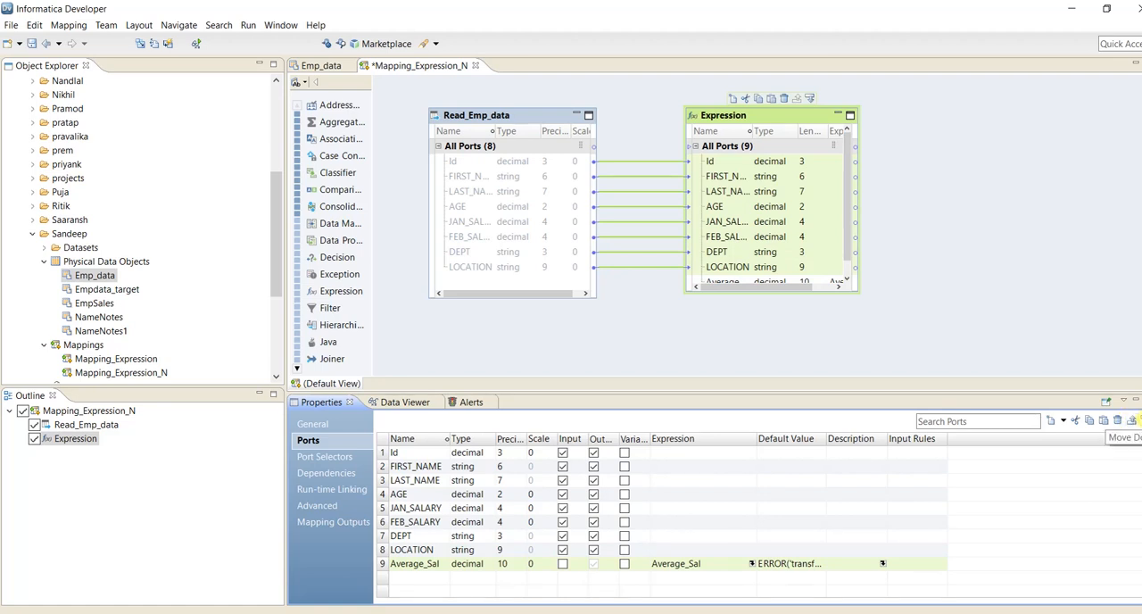
Move the Average_Sal port up above FEB_SALARY and back down to the end of the port list.
{"action": "left_click", "coordinate": [1132, 420]}
{"action": "left_click", "coordinate": [1132, 420]}
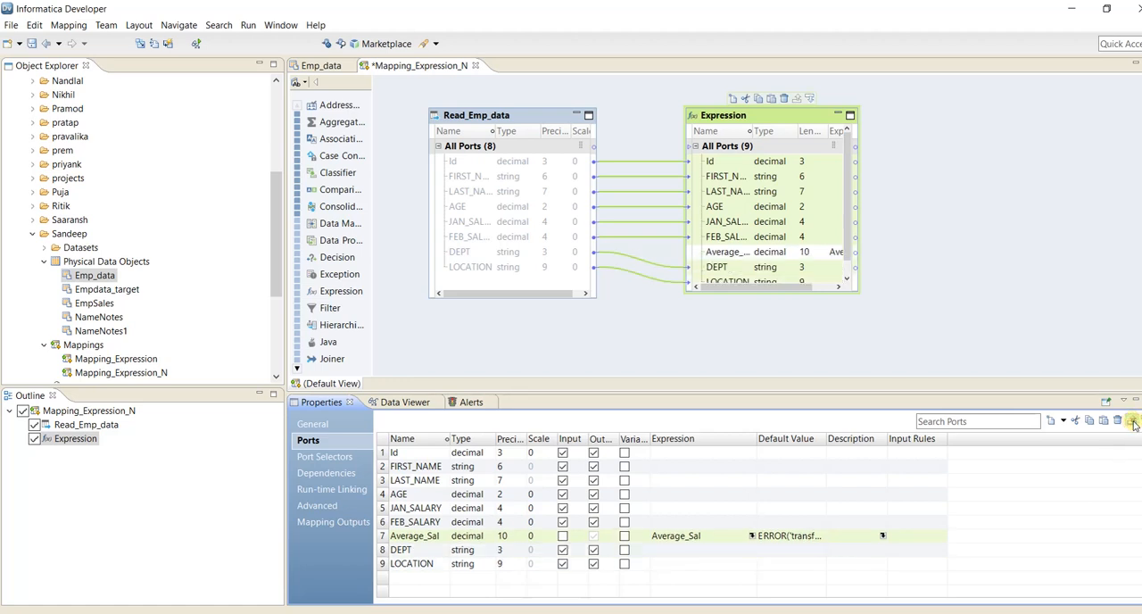
{"action": "left_click", "coordinate": [1132, 420]}
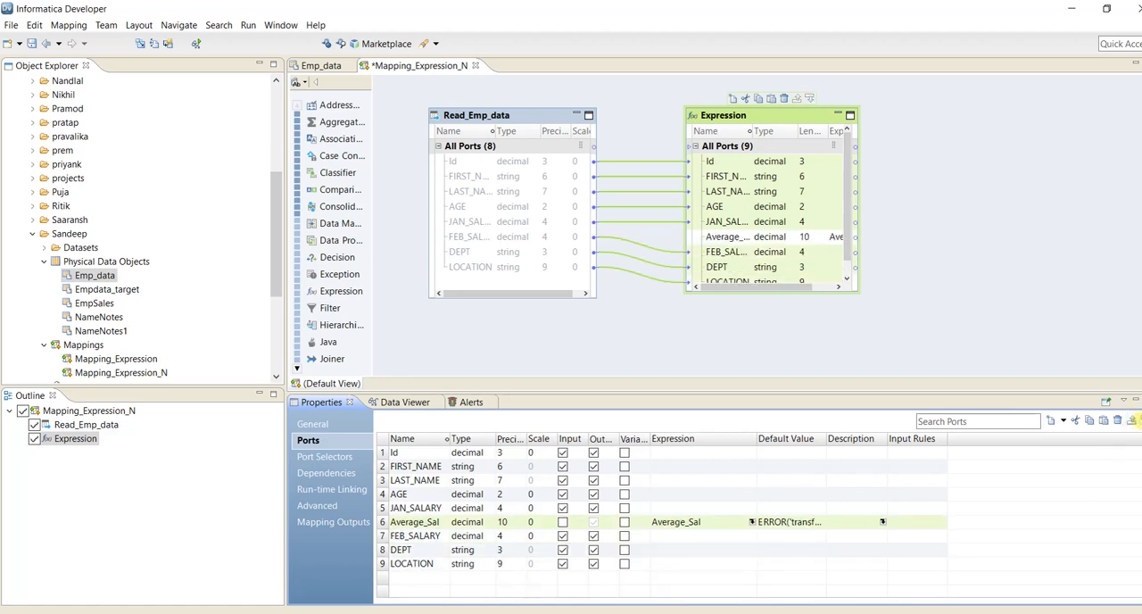
{"action": "left_click", "coordinate": [1139, 420]}
{"action": "left_click", "coordinate": [1139, 420]}
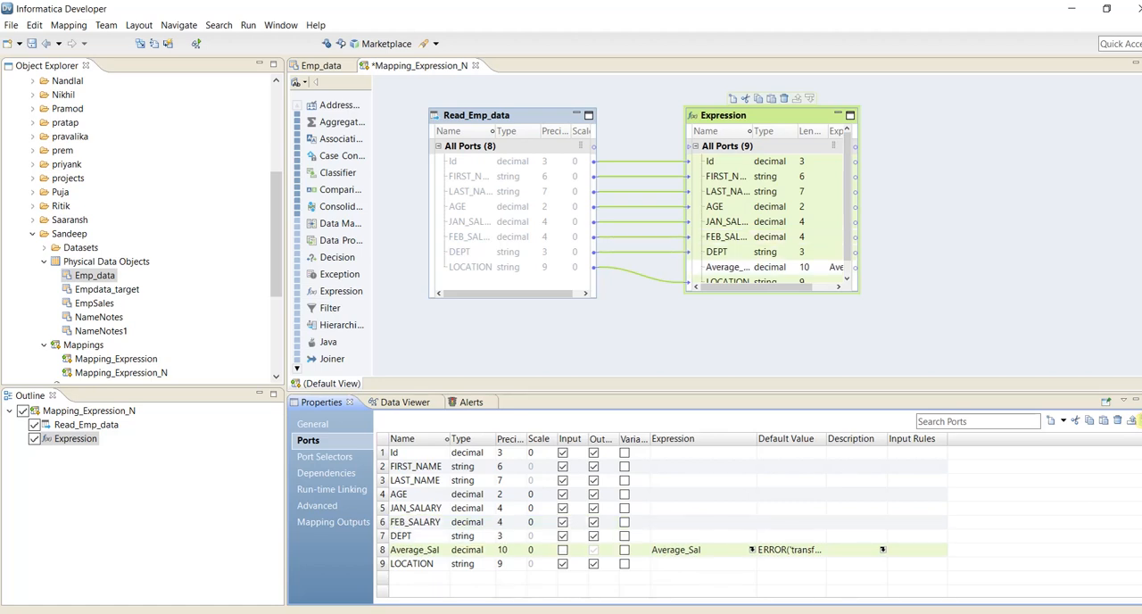
{"action": "left_click", "coordinate": [1140, 420]}
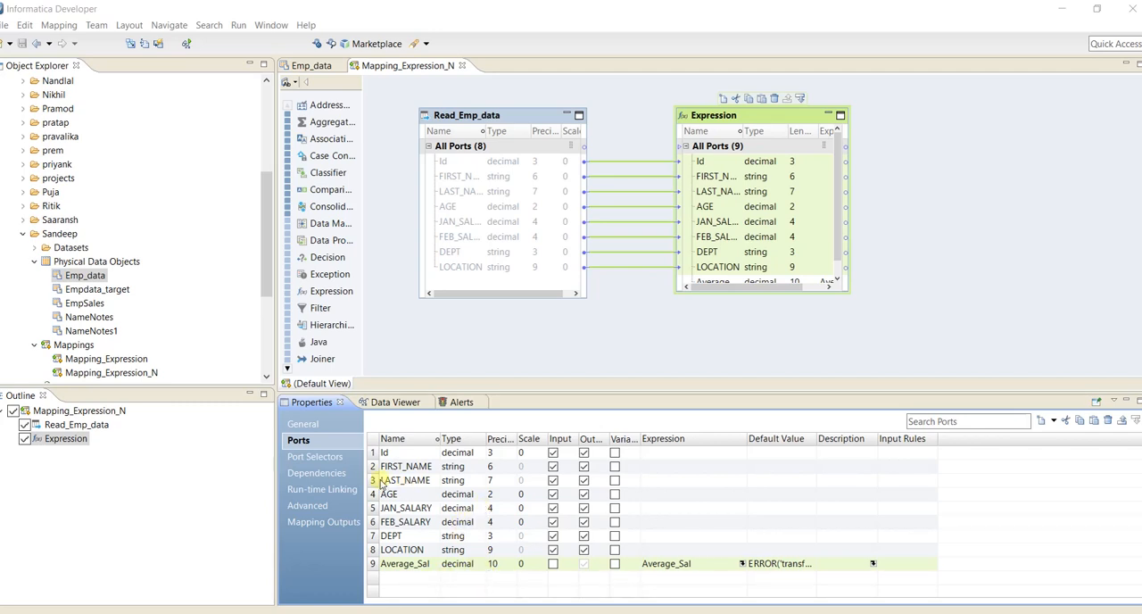
Open the Average_Sal output's expression for editing from the transformation's dependencies and clear its default formula.
{"action": "left_click", "coordinate": [330, 474]}
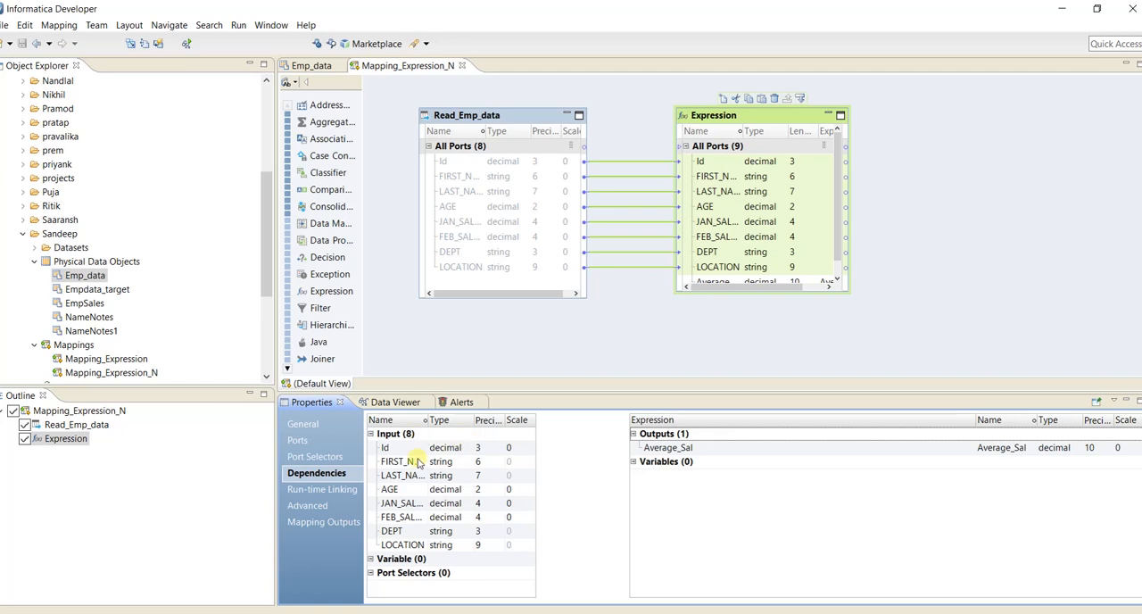
{"action": "left_click", "coordinate": [695, 449]}
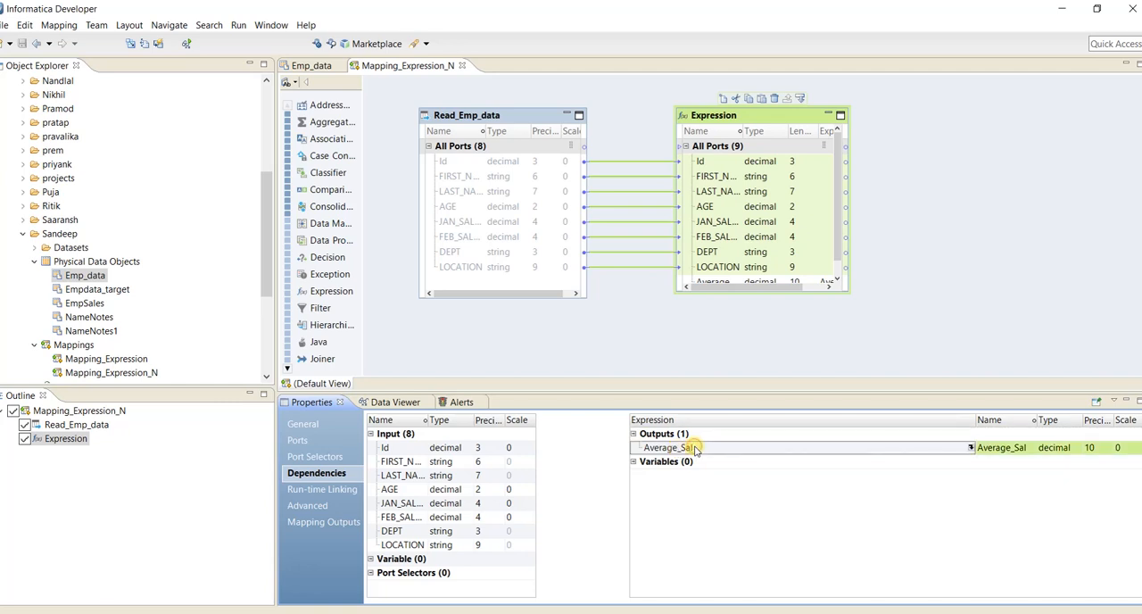
{"action": "left_click", "coordinate": [971, 448]}
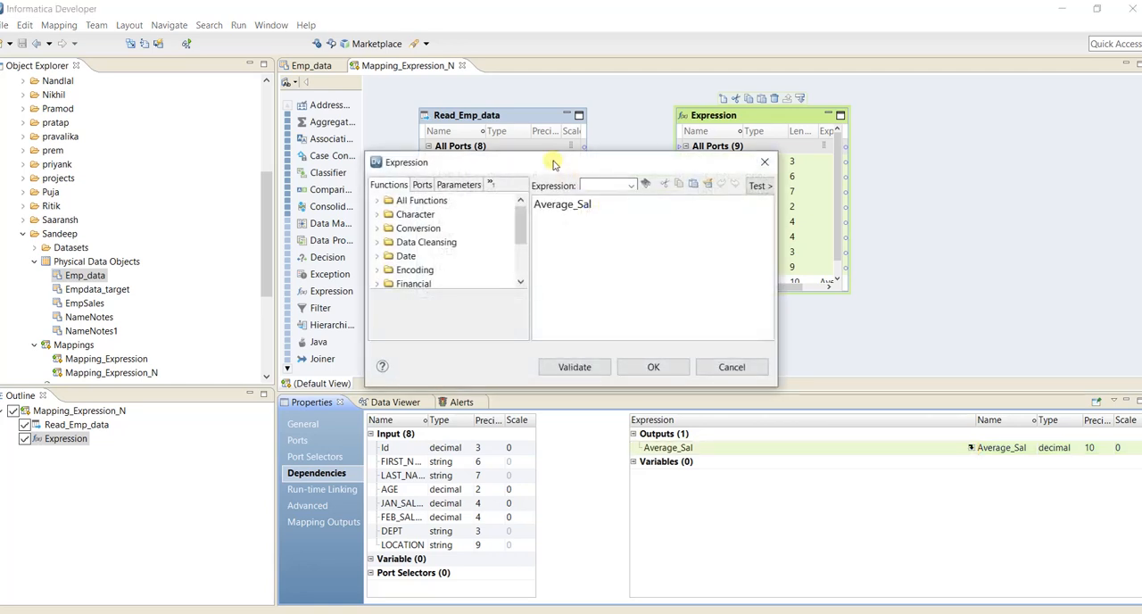
{"action": "left_click_drag", "start_coordinate": [552, 163], "coordinate": [645, 206]}
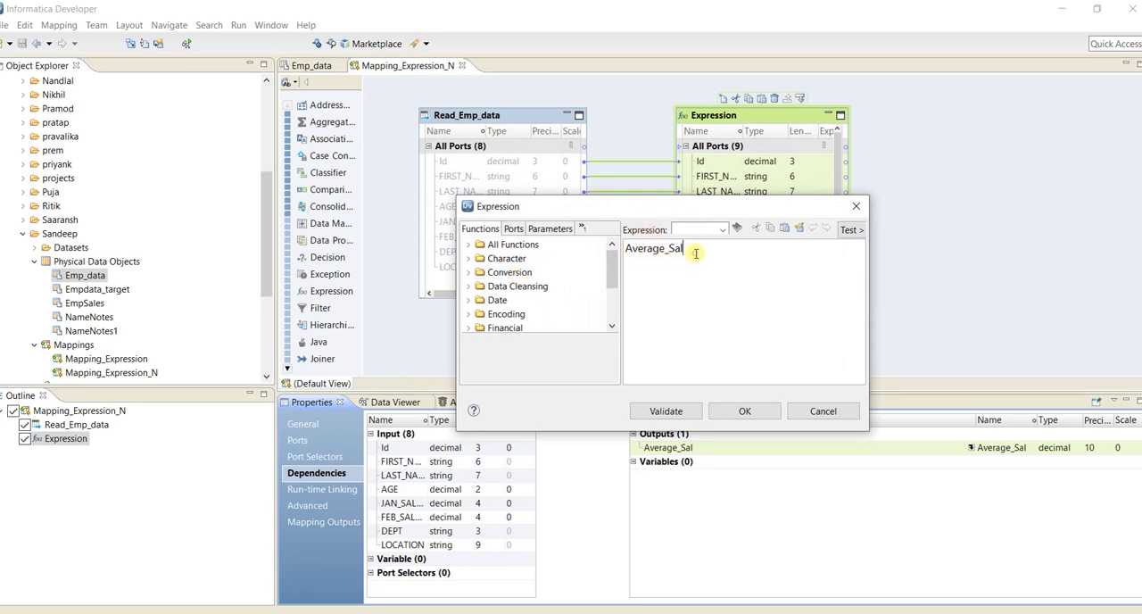
{"action": "left_click_drag", "start_coordinate": [695, 254], "coordinate": [628, 249]}
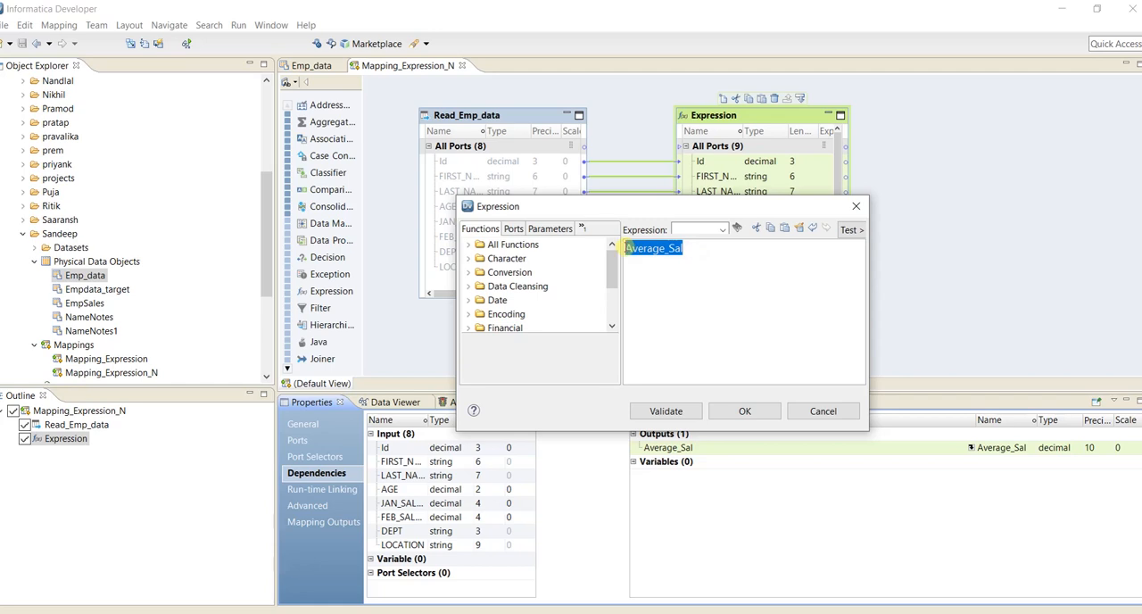
{"action": "key", "text": "BackSpace"}
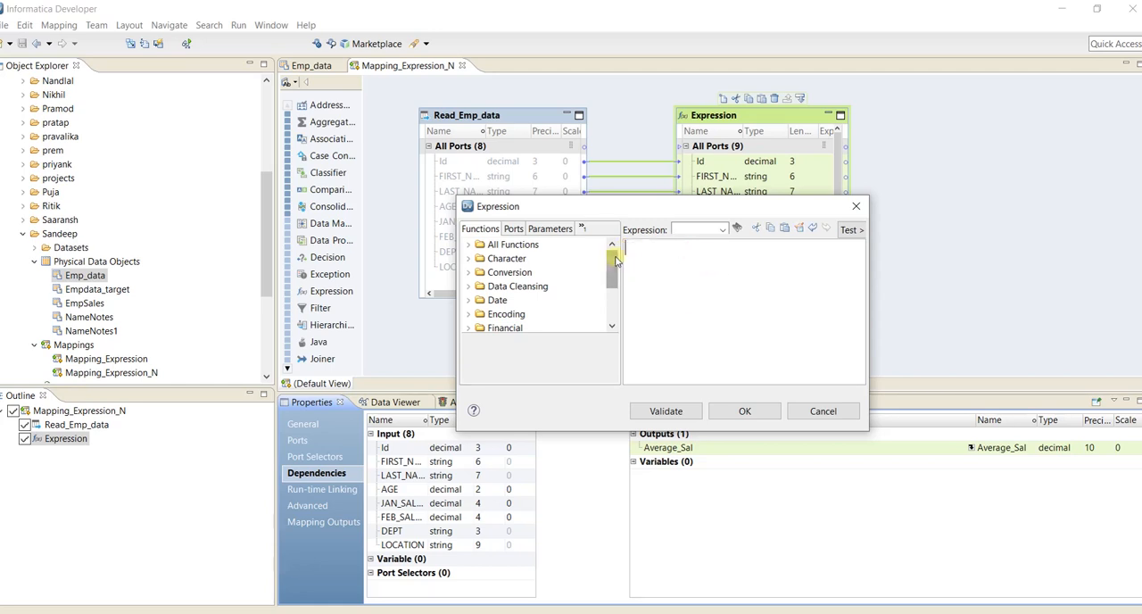
Build the Average_Sal expression (JAN_SALARY+FEB_SALARY)/2 from the transformation's ports.
{"action": "left_click", "coordinate": [515, 231]}
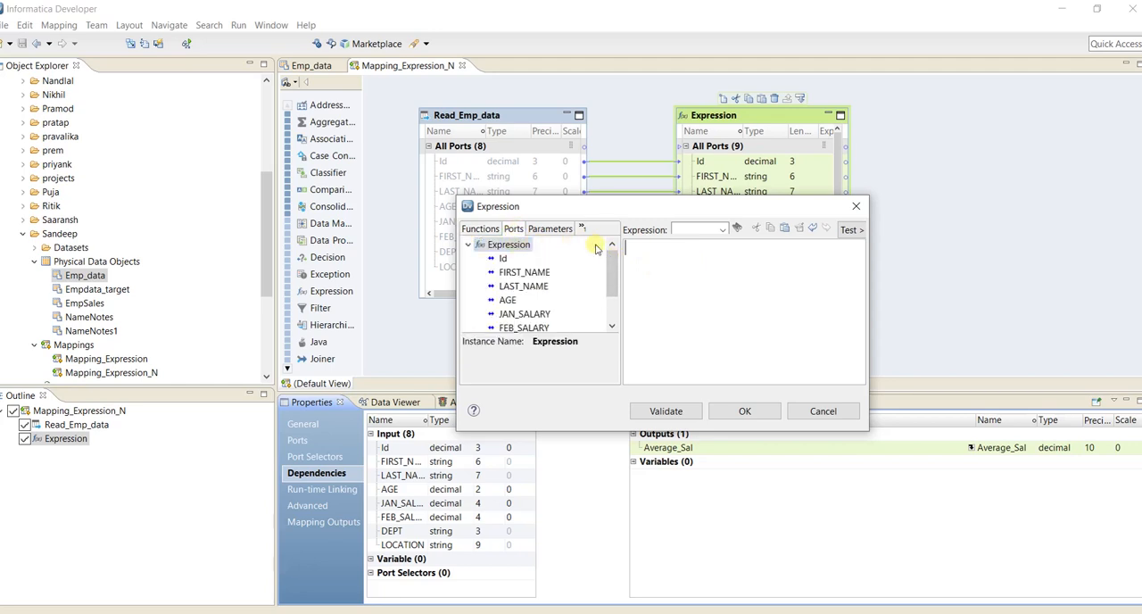
{"action": "mouse_move", "coordinate": [612, 256]}
{"action": "left_mouse_down"}
{"action": "mouse_move", "coordinate": [614, 286]}
{"action": "mouse_move", "coordinate": [616, 264]}
{"action": "left_mouse_up"}
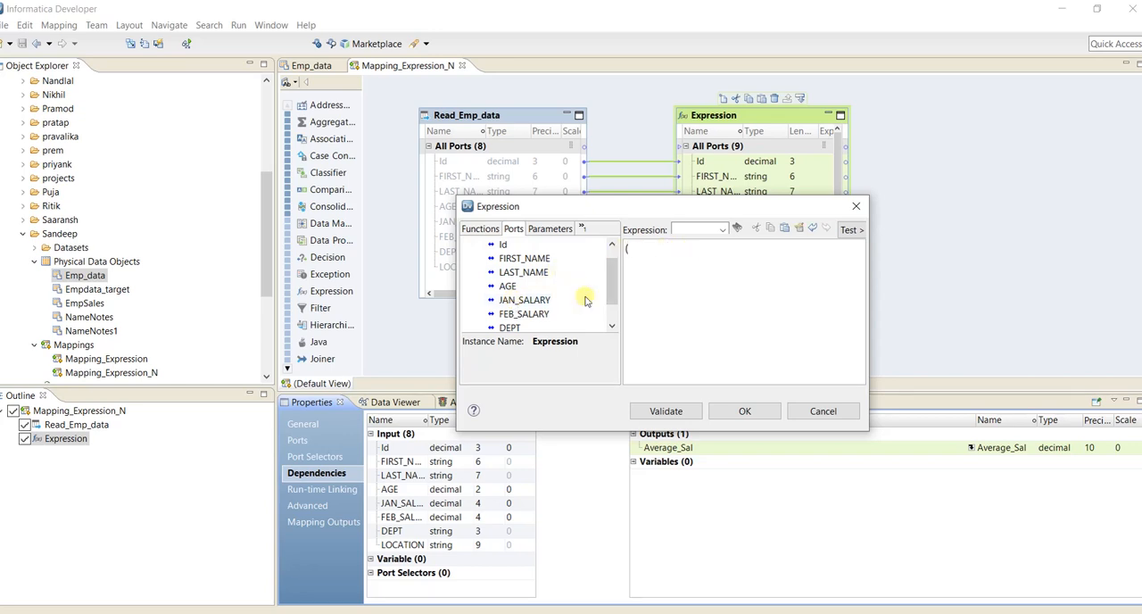
{"action": "left_click_drag", "start_coordinate": [525, 300], "coordinate": [689, 254]}
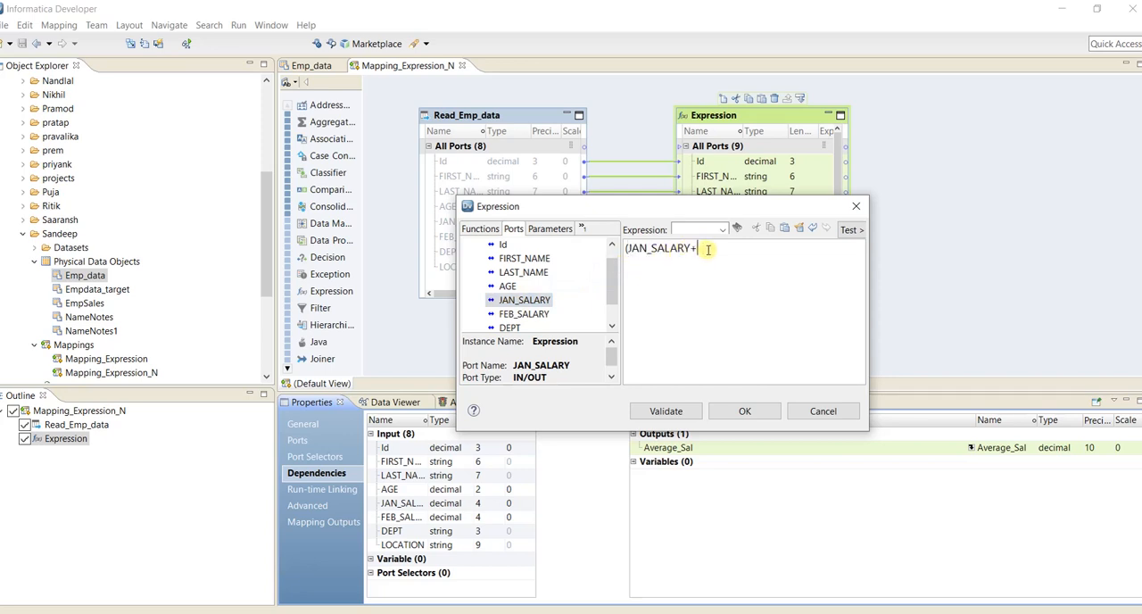
{"action": "left_click_drag", "start_coordinate": [525, 314], "coordinate": [740, 253]}
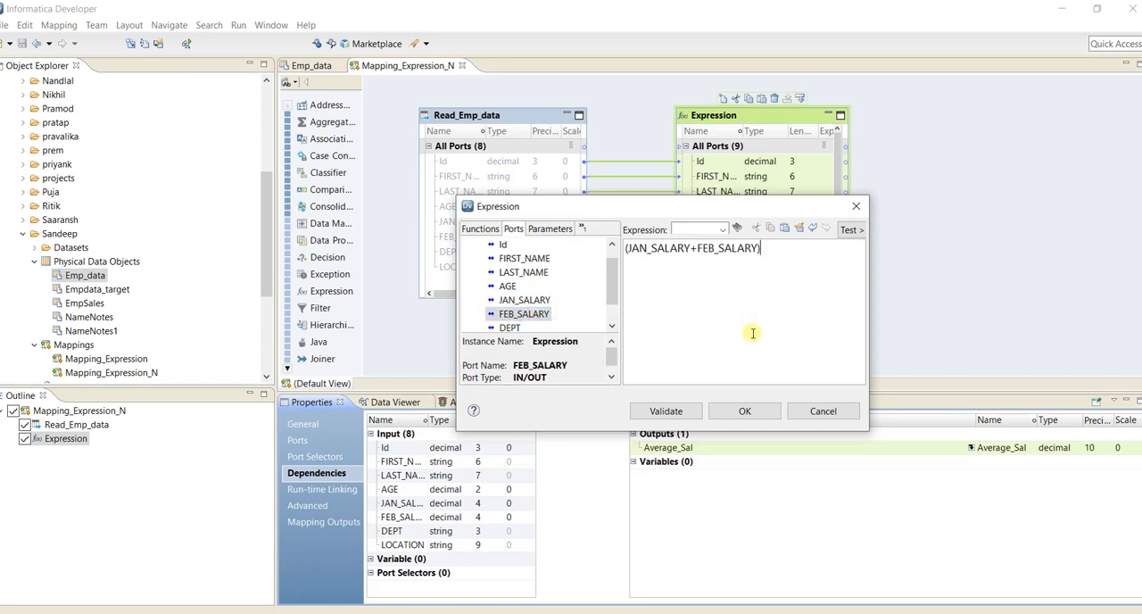
{"action": "type", "text": ")/"}
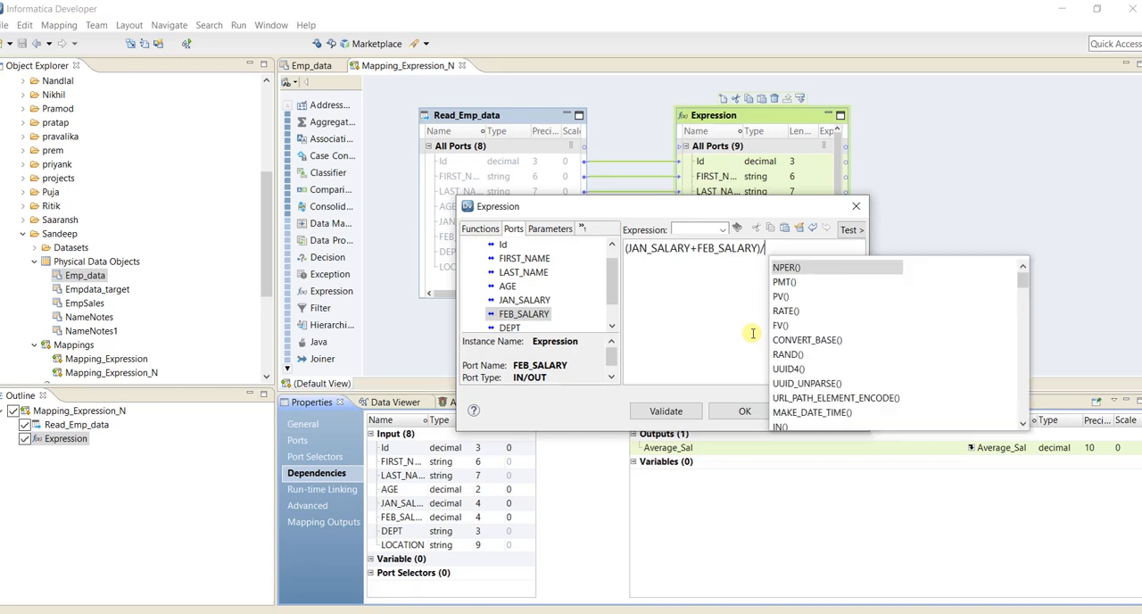
{"action": "type", "text": "2"}
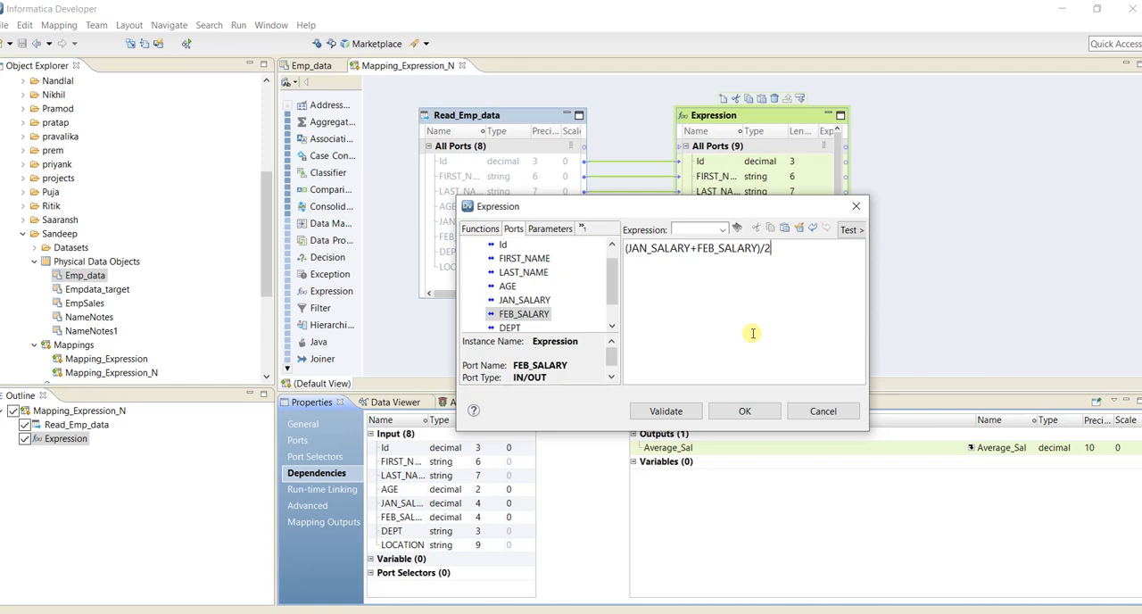
Examine the available functions and function categories in the expression editor, and return to the port list.
{"action": "left_click", "coordinate": [484, 230]}
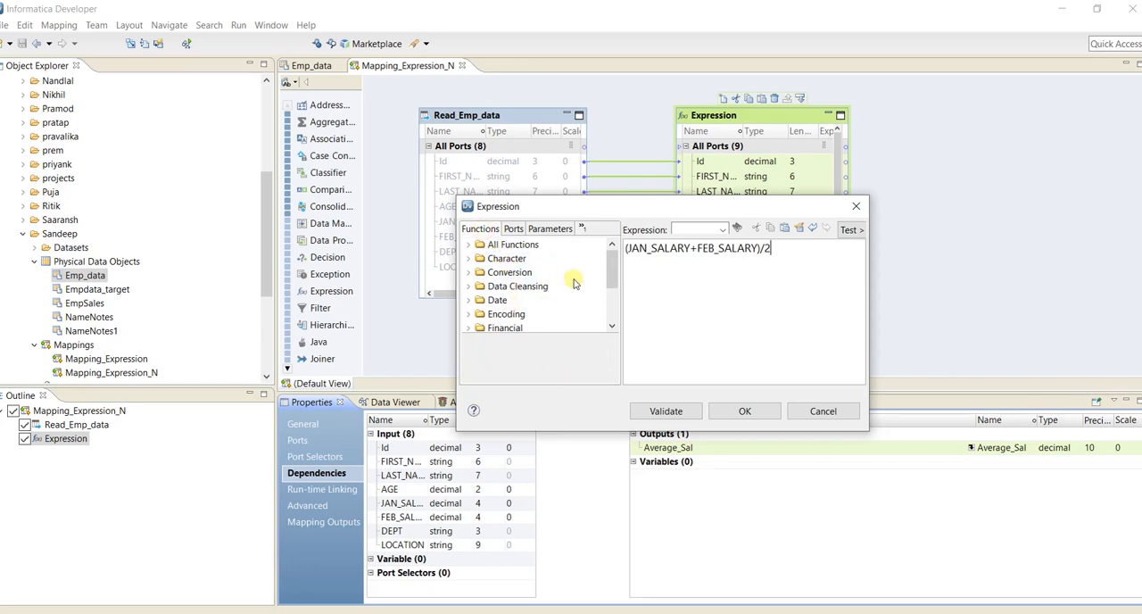
{"action": "left_click", "coordinate": [470, 246]}
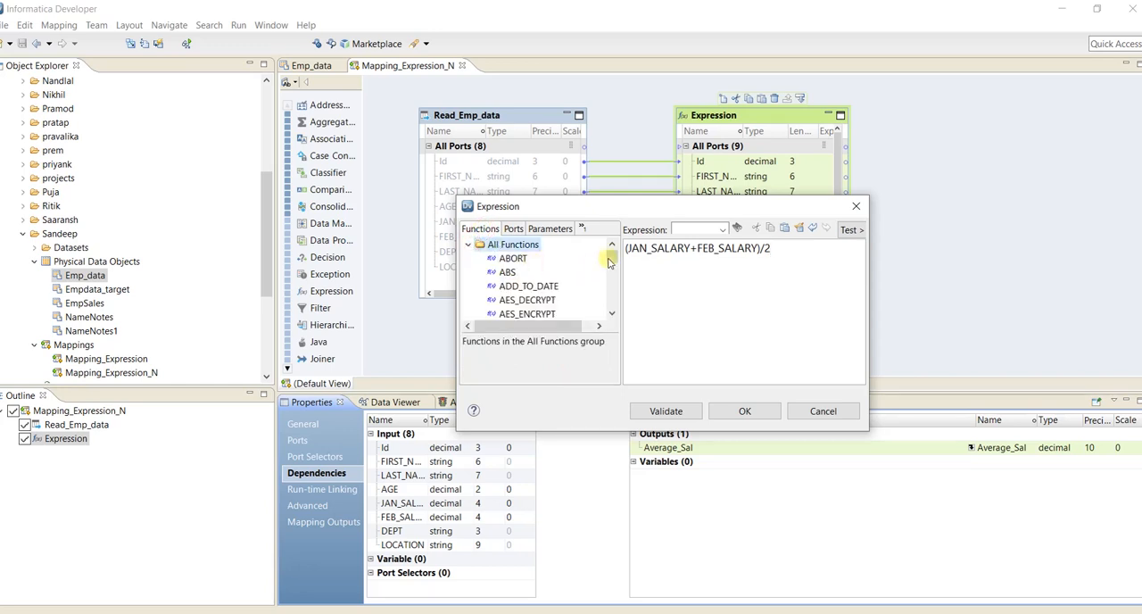
{"action": "mouse_move", "coordinate": [610, 257]}
{"action": "left_mouse_down"}
{"action": "mouse_move", "coordinate": [612, 270]}
{"action": "mouse_move", "coordinate": [613, 256]}
{"action": "left_mouse_up"}
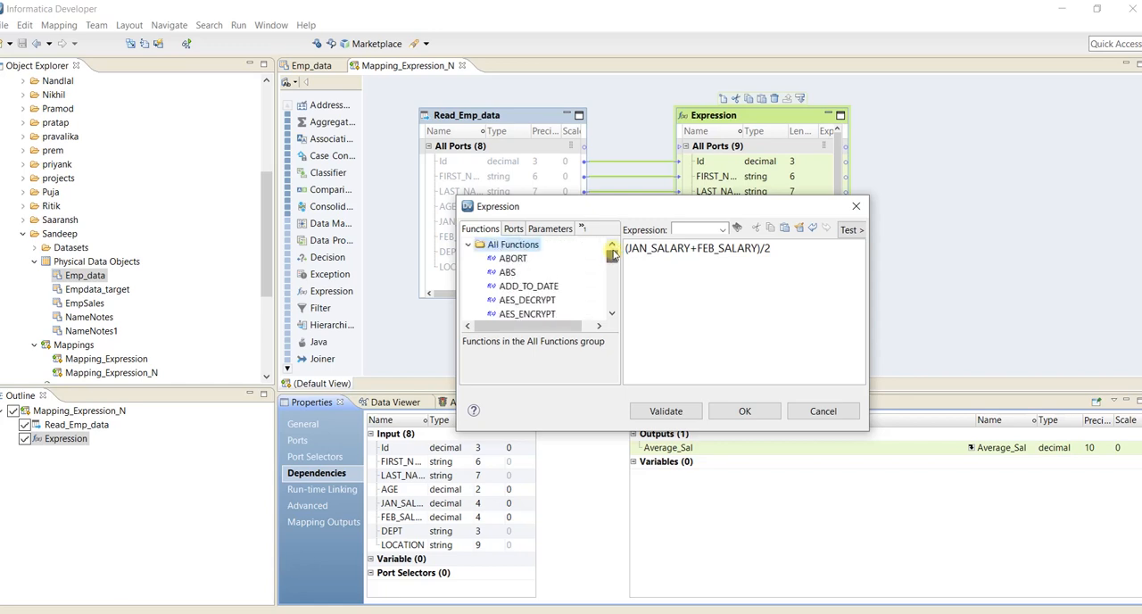
{"action": "left_click", "coordinate": [469, 244]}
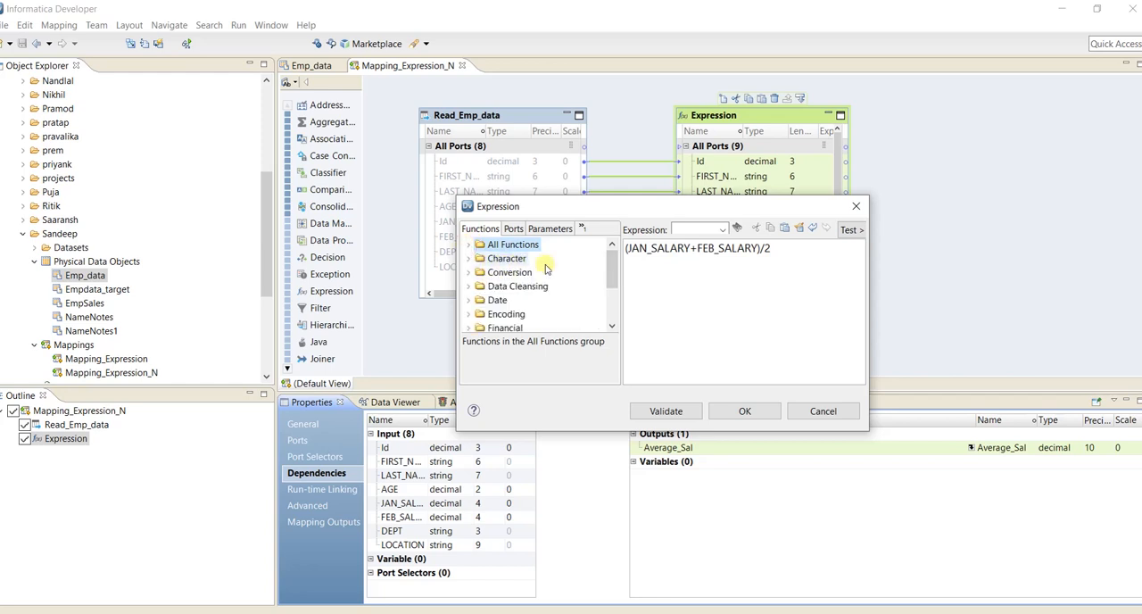
{"action": "mouse_move", "coordinate": [613, 261]}
{"action": "left_mouse_down"}
{"action": "mouse_move", "coordinate": [617, 291]}
{"action": "mouse_move", "coordinate": [619, 262]}
{"action": "mouse_move", "coordinate": [624, 272]}
{"action": "left_mouse_up"}
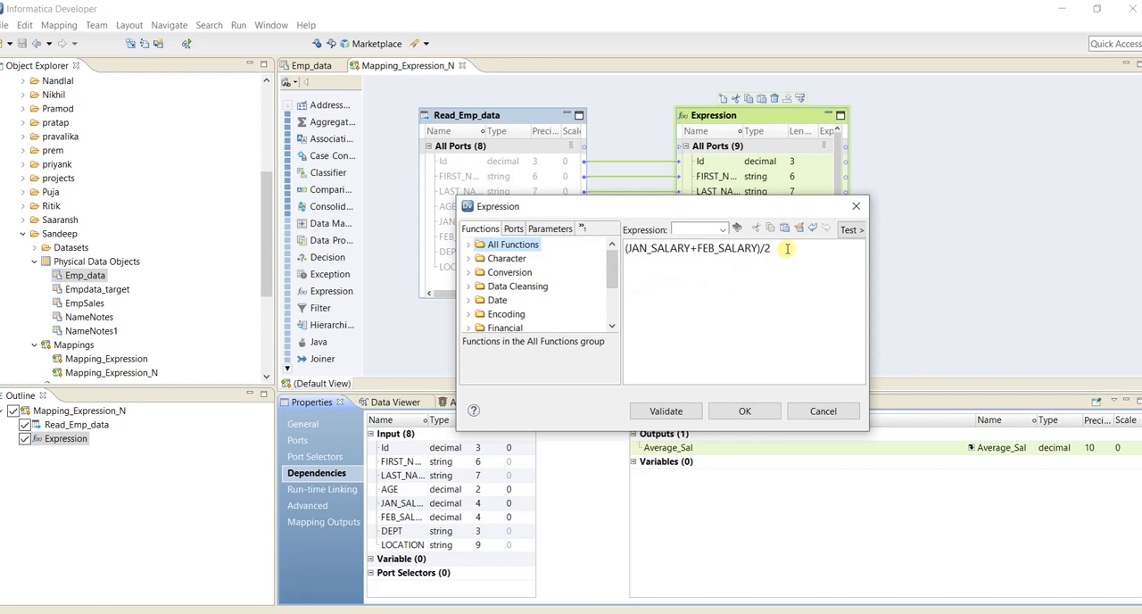
{"action": "left_click", "coordinate": [513, 229]}
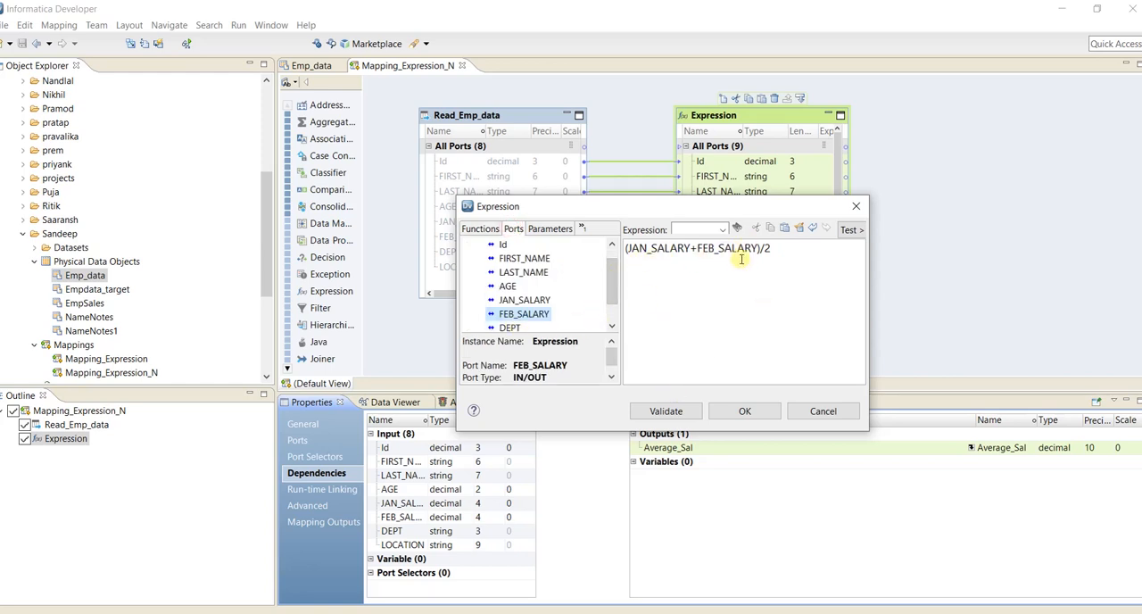
Validate the Average_Sal expression and apply it to the output port.
{"action": "left_click", "coordinate": [674, 411]}
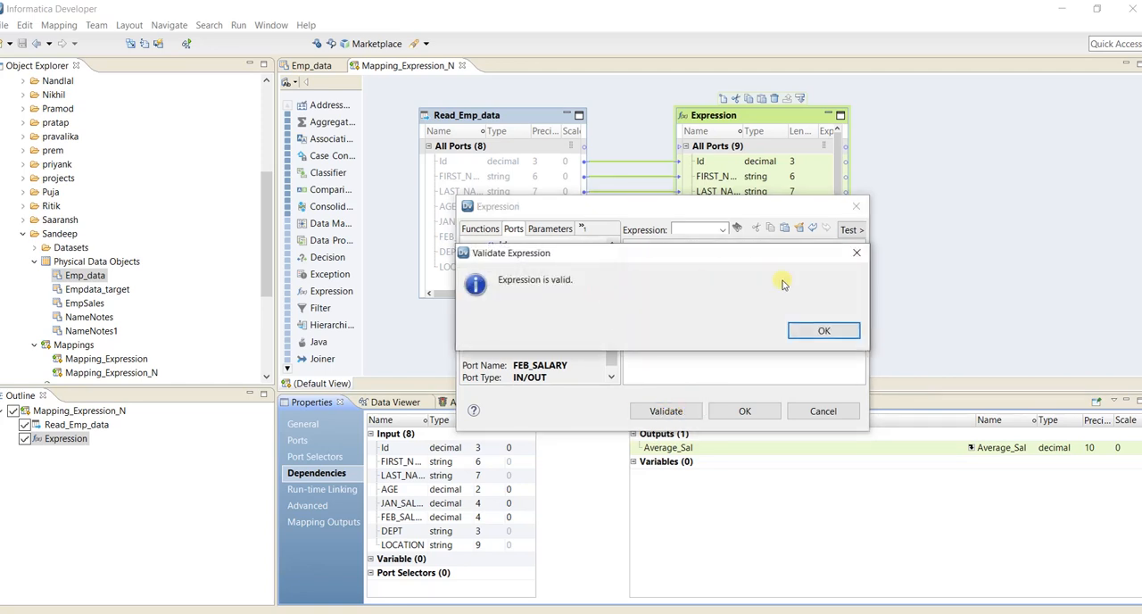
{"action": "left_click", "coordinate": [812, 332]}
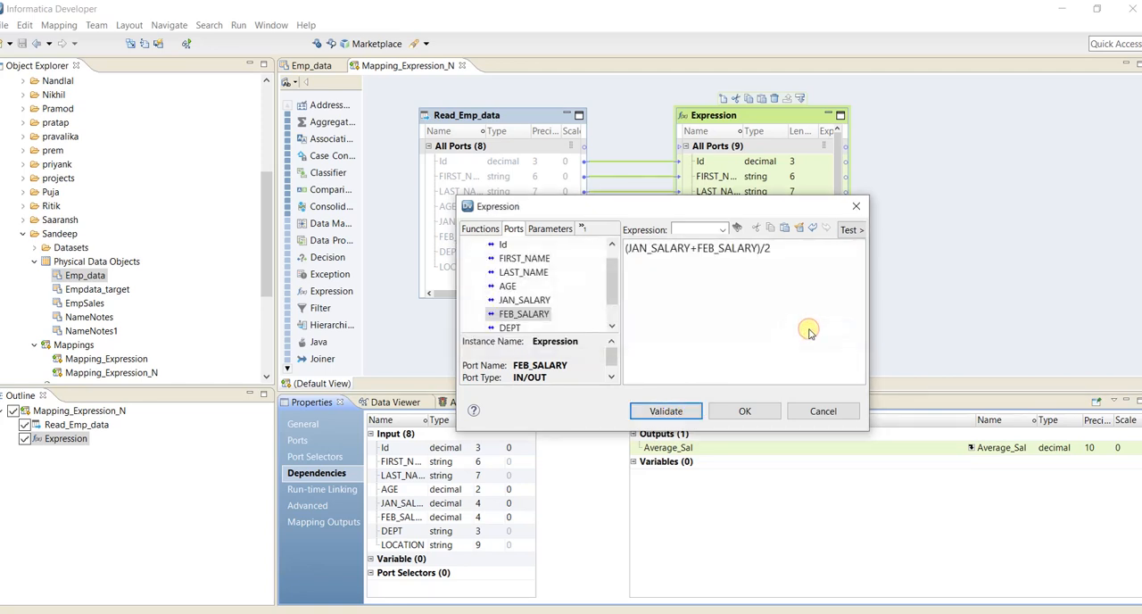
{"action": "left_click", "coordinate": [748, 411]}
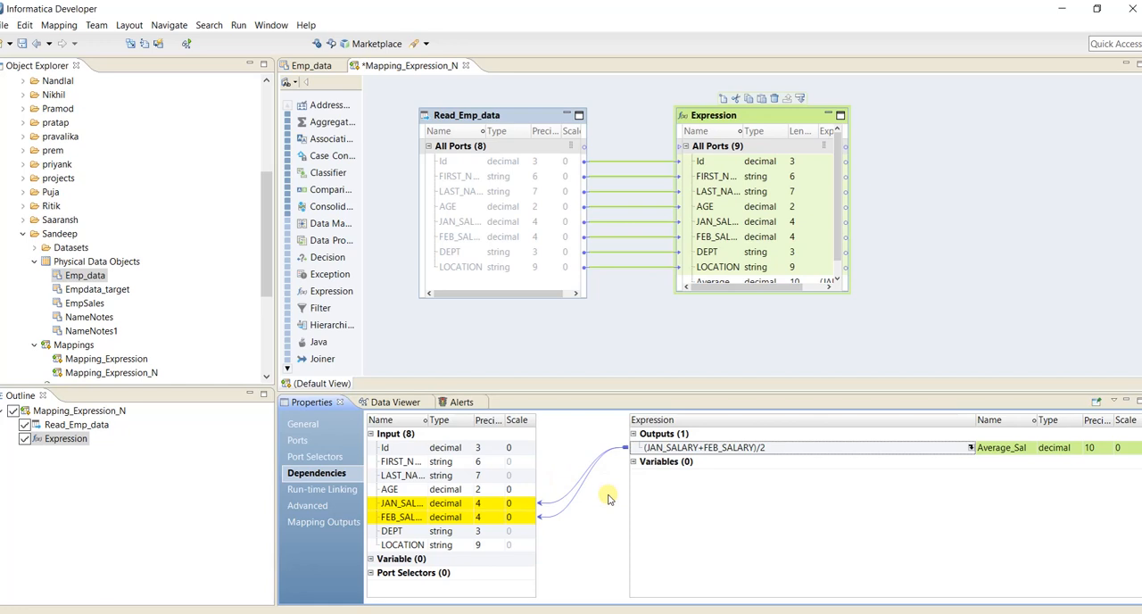
{"action": "key", "text": "BackSpace"}
{"action": "type", "text": "(JAN_SALARY+FEB_SALARY)/2"}
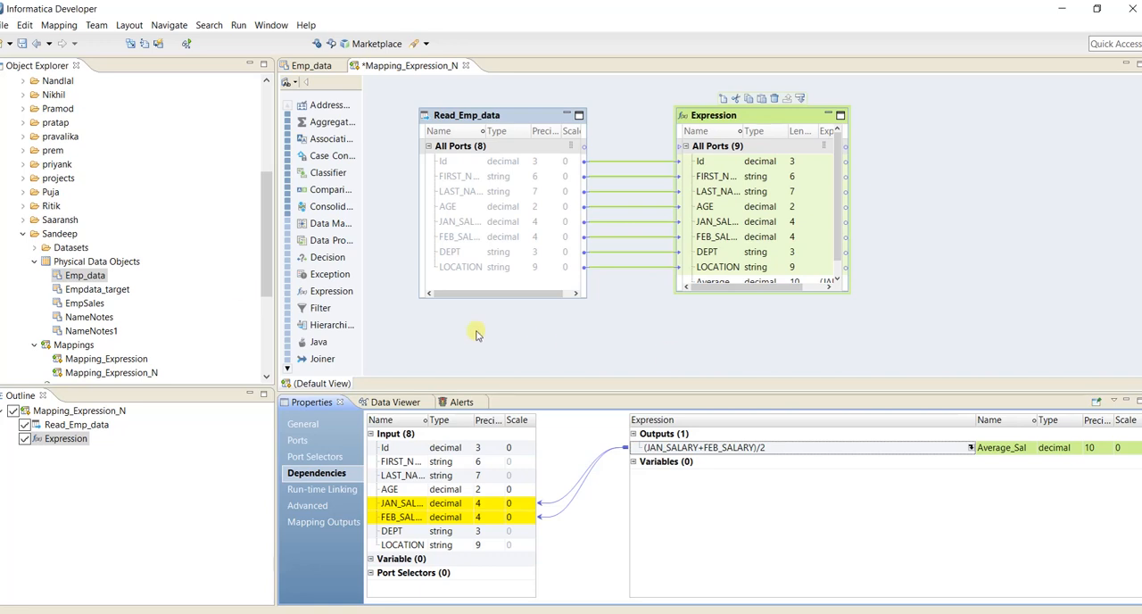
Start a new flat file data object under the project's Physical Data Objects and choose to create it as empty.
{"action": "left_click", "coordinate": [130, 264]}
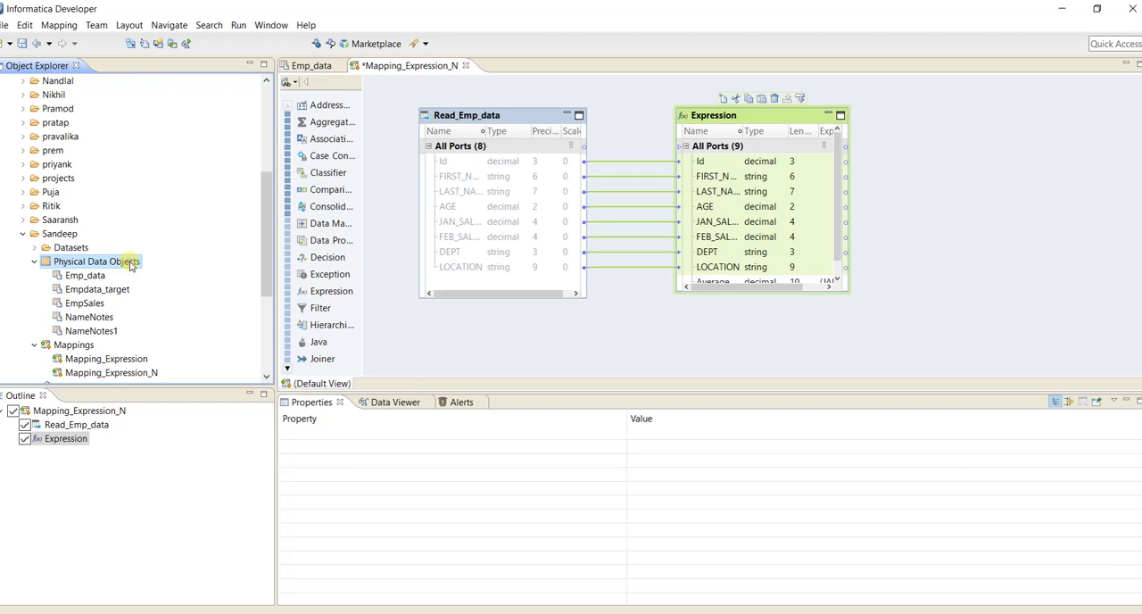
{"action": "right_click", "coordinate": [130, 264]}
{"action": "mouse_move", "coordinate": [226, 271]}
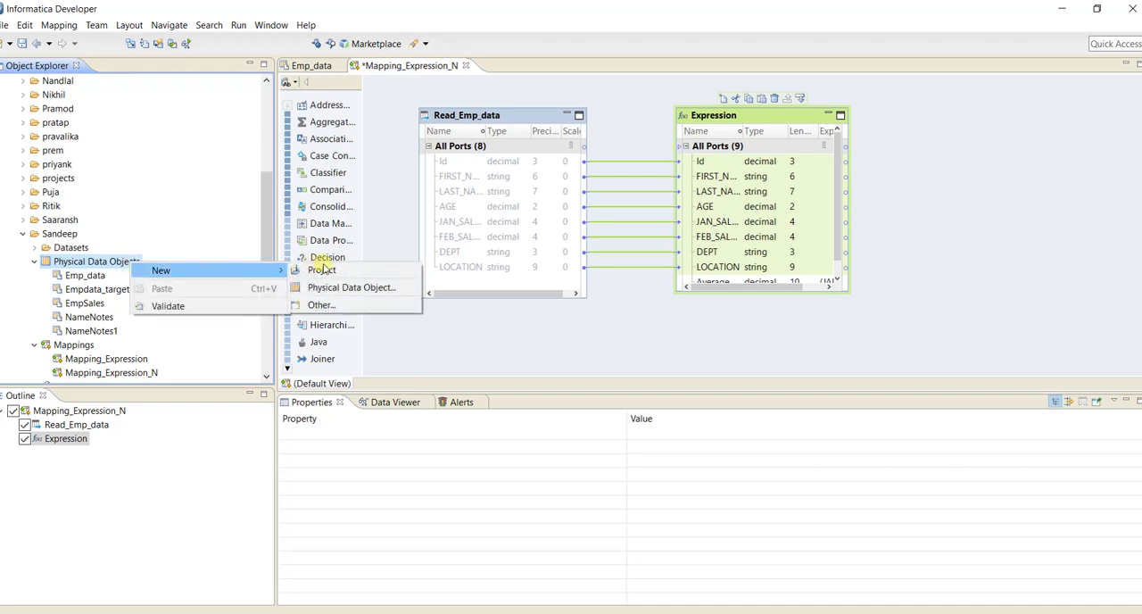
{"action": "left_click", "coordinate": [332, 288]}
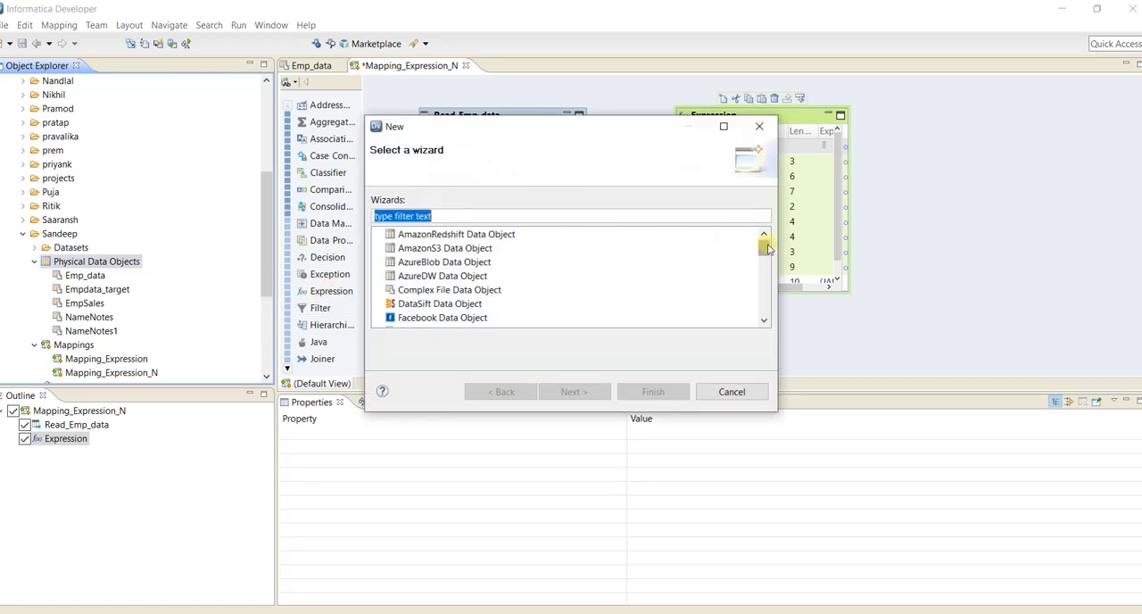
{"action": "left_click_drag", "start_coordinate": [767, 250], "coordinate": [767, 254]}
{"action": "left_click", "coordinate": [464, 304]}
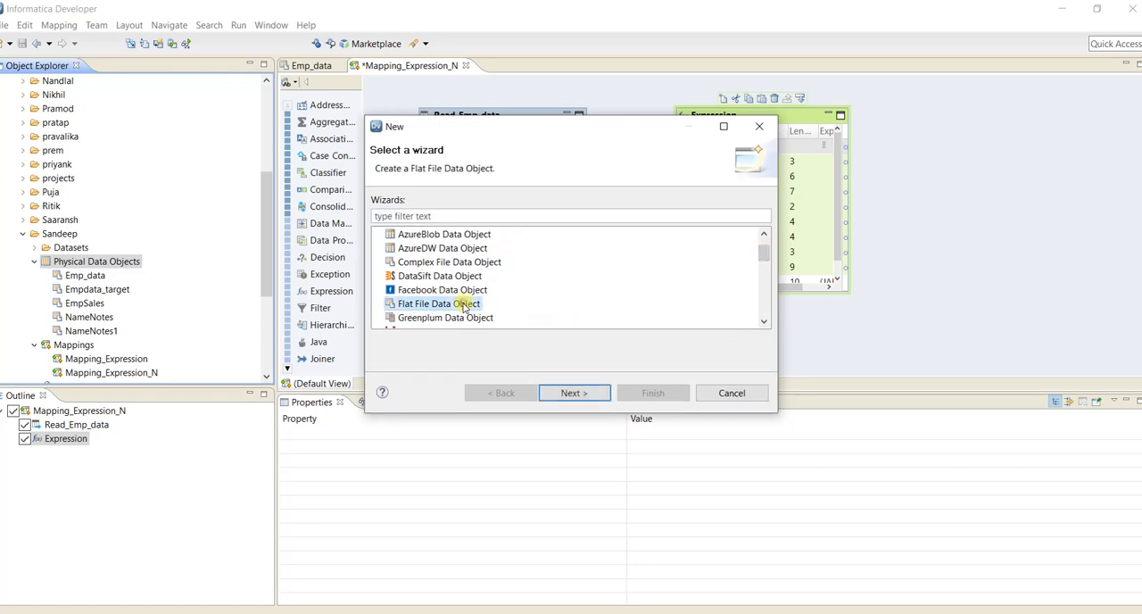
{"action": "left_click", "coordinate": [576, 392]}
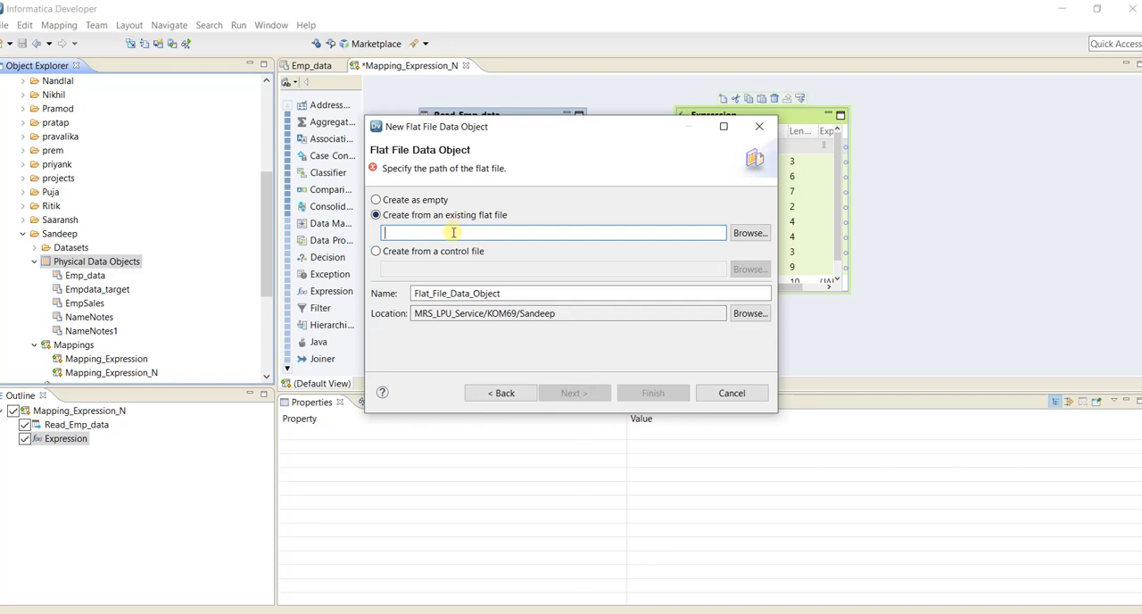
{"action": "left_click", "coordinate": [376, 201]}
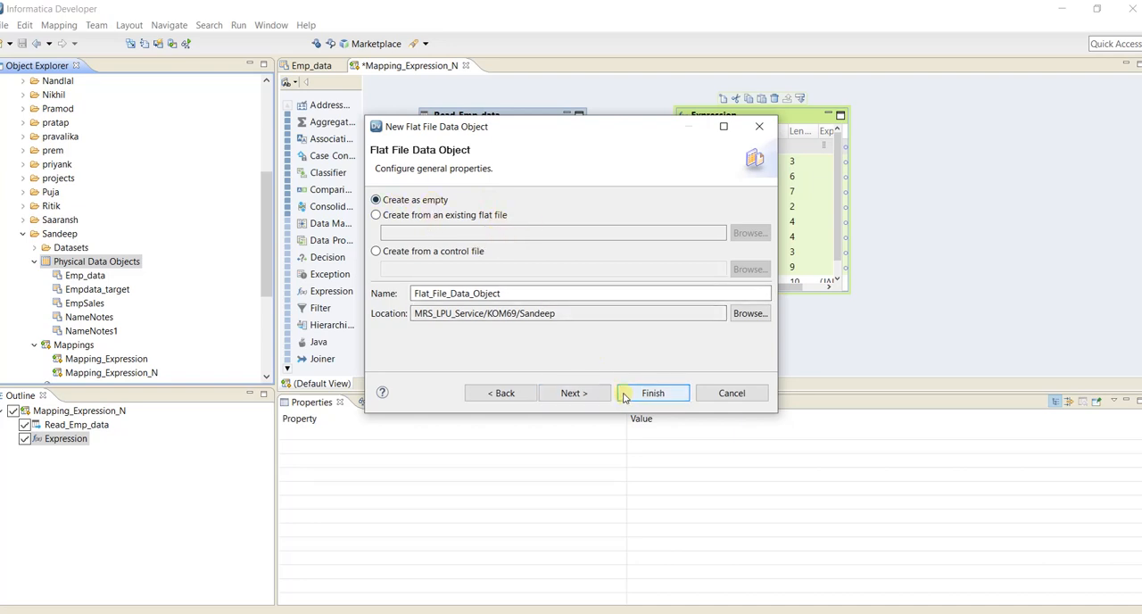
Name the new flat file data object Emp_target_1.
{"action": "left_click_drag", "start_coordinate": [536, 295], "coordinate": [403, 297]}
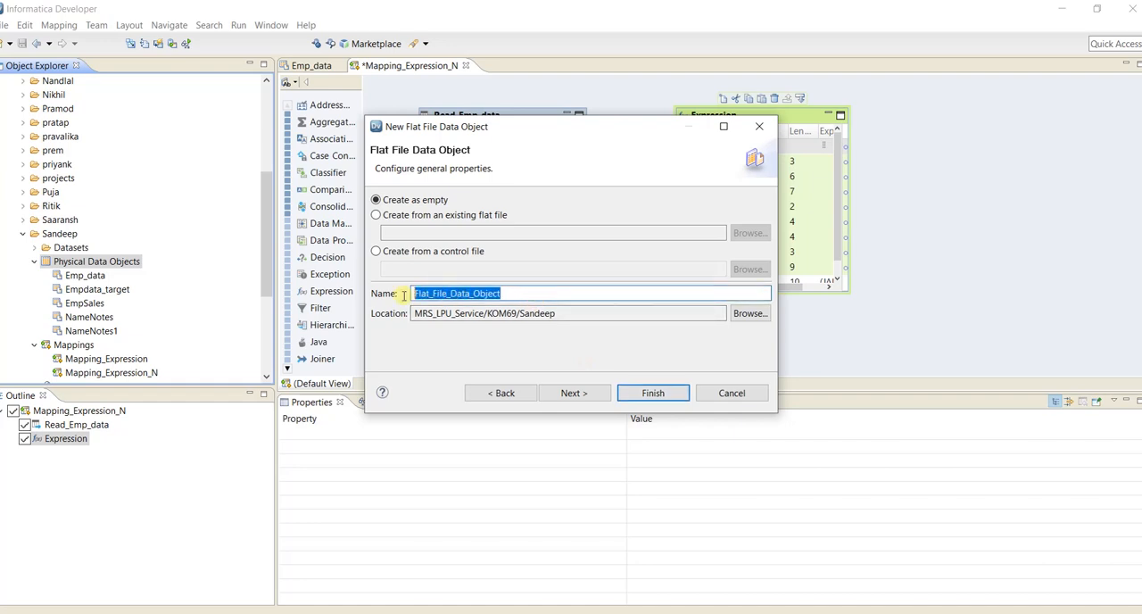
{"action": "type", "text": "Targ"}
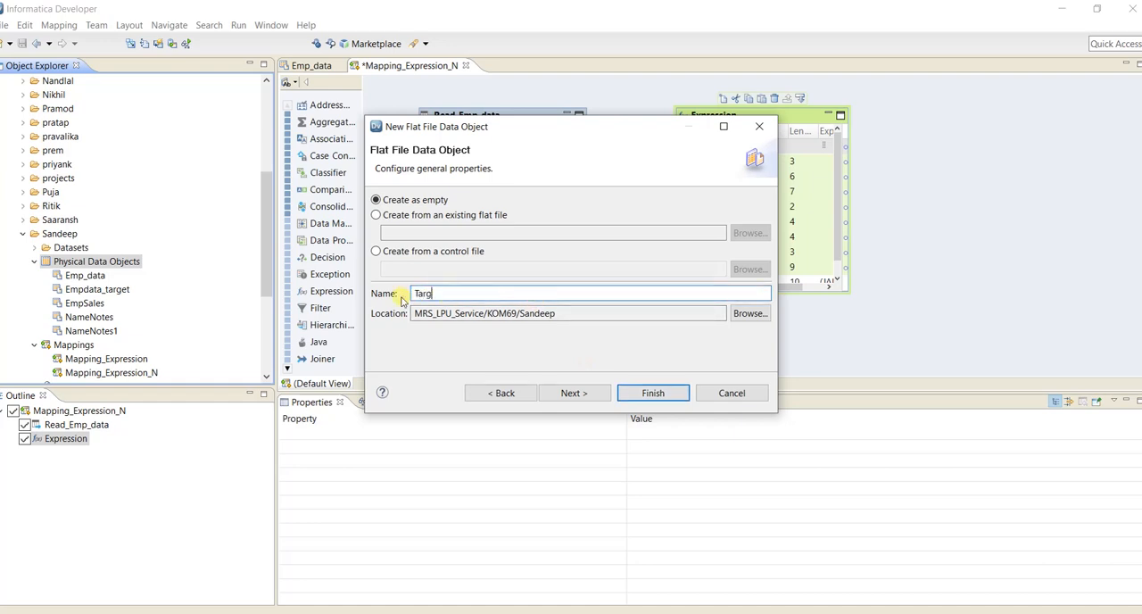
{"action": "type", "text": "et"}
{"action": "key", "text": "BackSpace"}
{"action": "key", "text": "BackSpace"}
{"action": "key", "text": "BackSpace"}
{"action": "key", "text": "BackSpace"}
{"action": "key", "text": "BackSpace"}
{"action": "key", "text": "BackSpace"}
{"action": "type", "text": "Emp_targe"}
{"action": "left_click", "coordinate": [453, 338]}
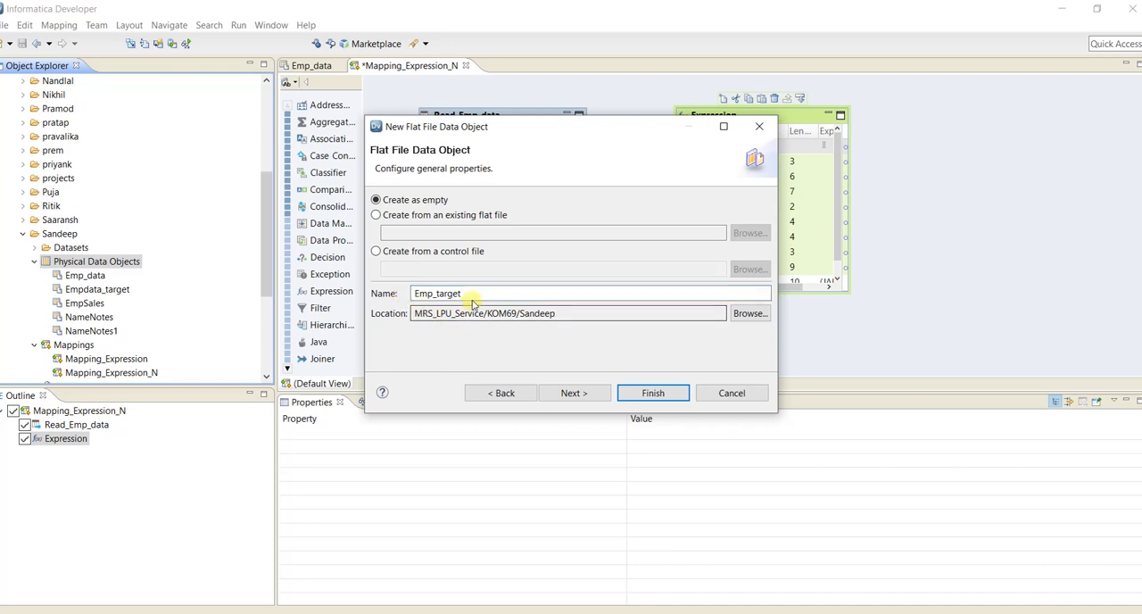
{"action": "left_click", "coordinate": [471, 296]}
{"action": "type", "text": "_1"}
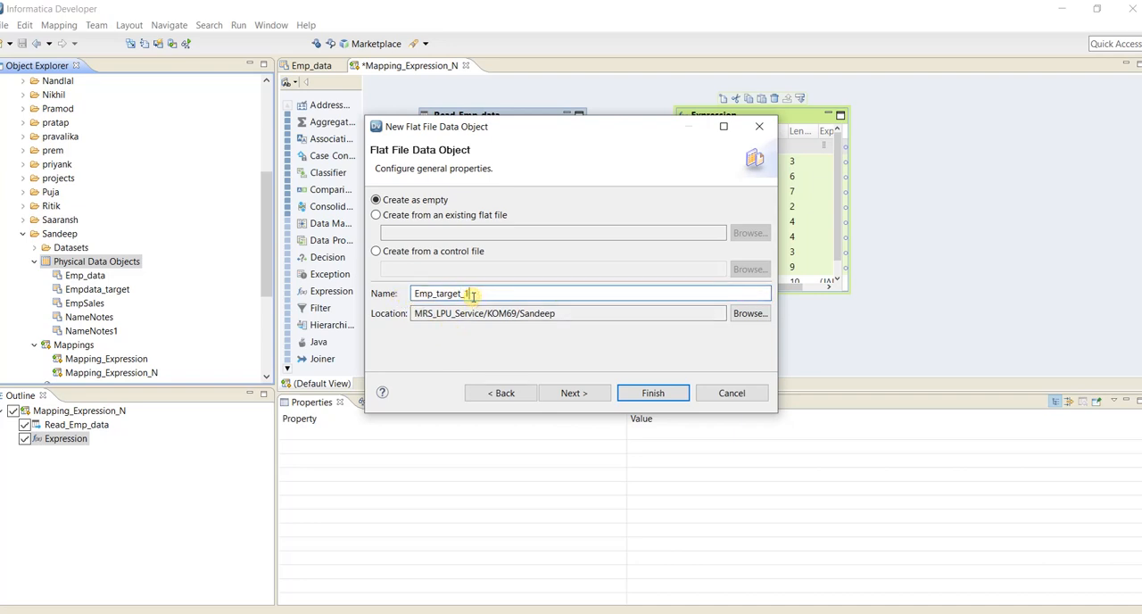
{"action": "left_click", "coordinate": [472, 345]}
Accept the delimited format with comma delimiters and no quotes, and finish creating the flat file data object.
{"action": "left_click", "coordinate": [571, 392]}
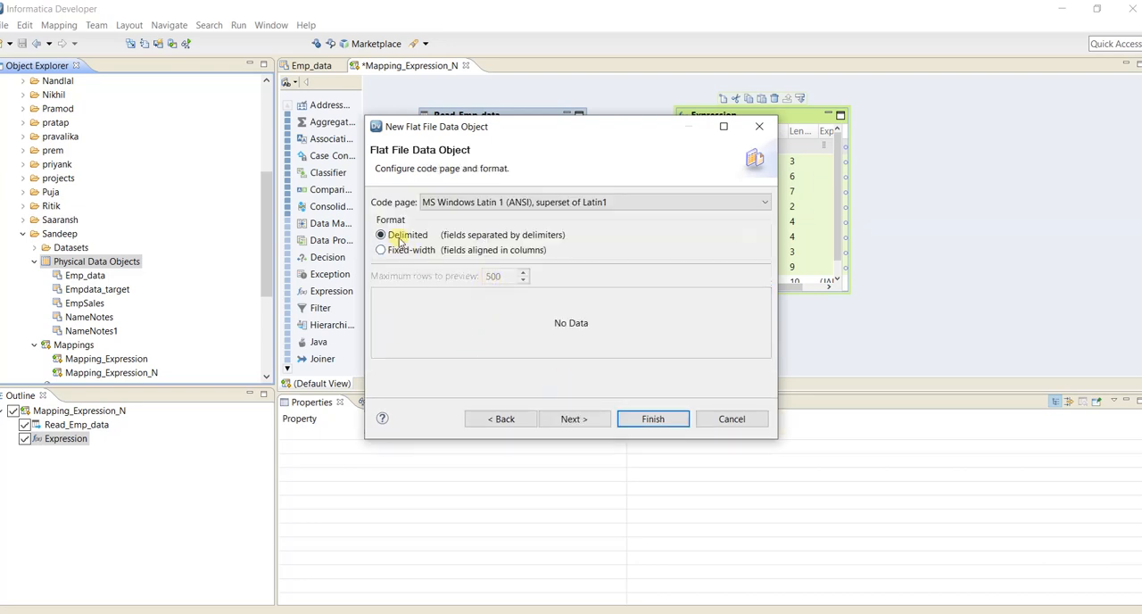
{"action": "left_click", "coordinate": [579, 419]}
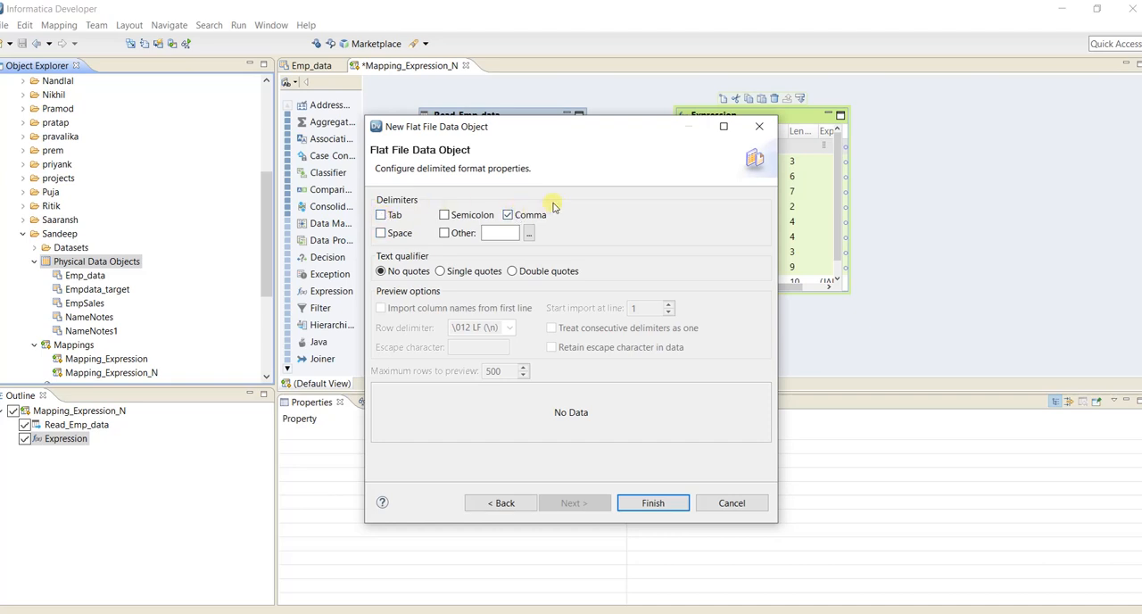
{"action": "left_click", "coordinate": [670, 503]}
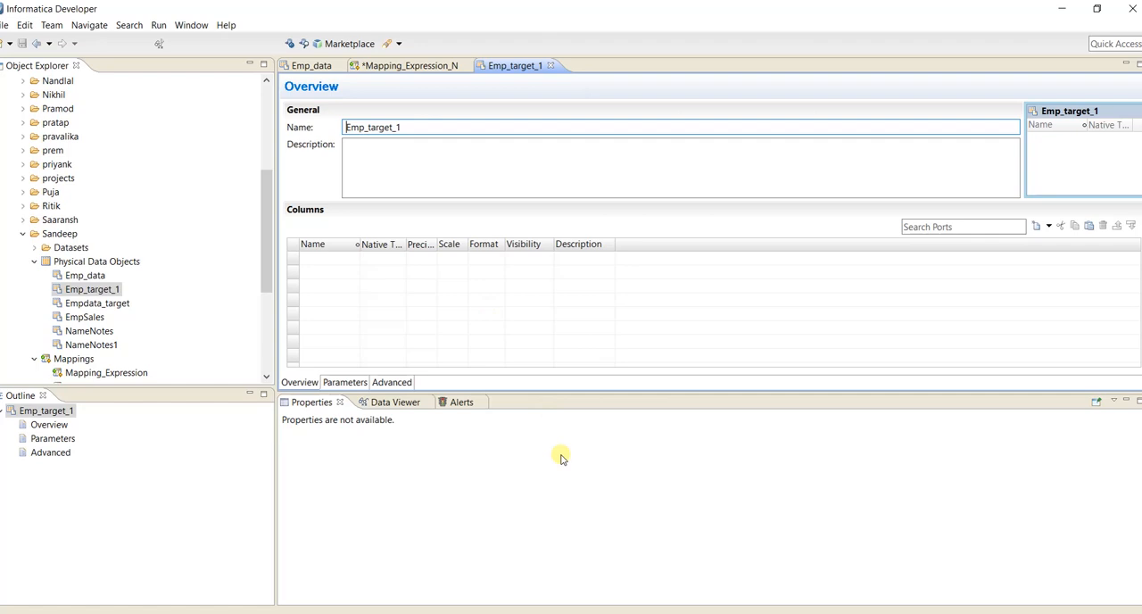
Add a first column named ID to Emp_target_1 and set its native type to number.
{"action": "left_click", "coordinate": [335, 263]}
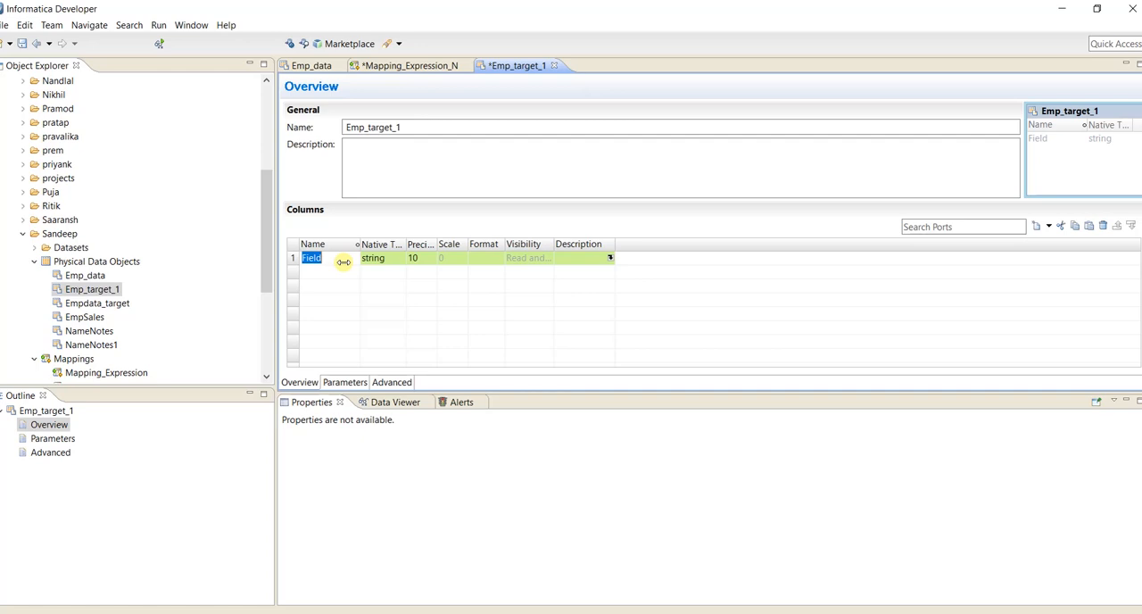
{"action": "key", "text": "BackSpace"}
{"action": "type", "text": "ID"}
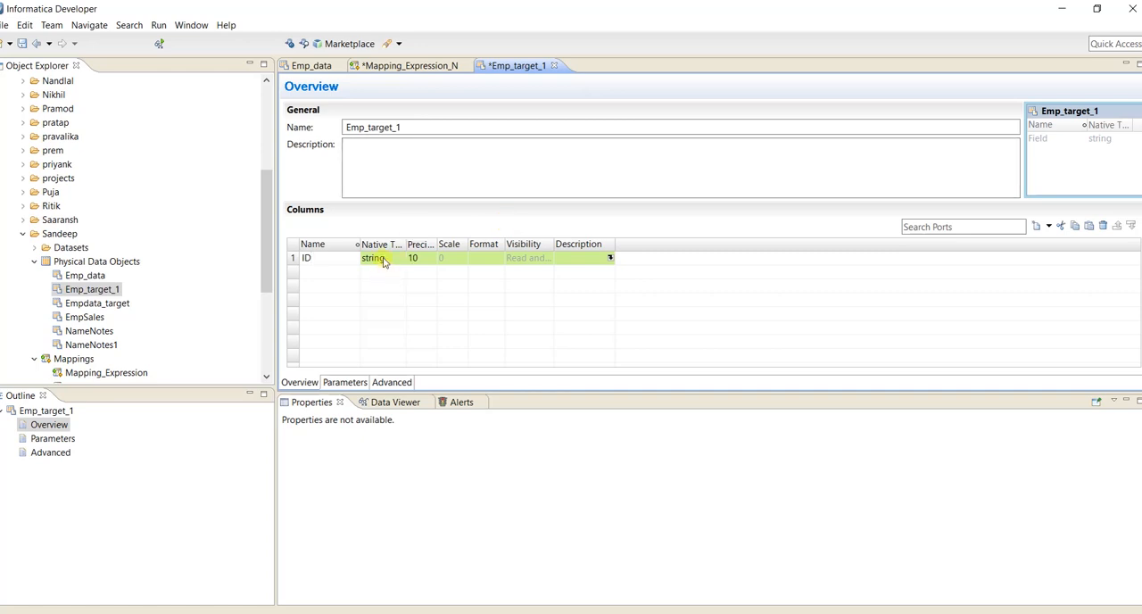
{"action": "left_click", "coordinate": [384, 259]}
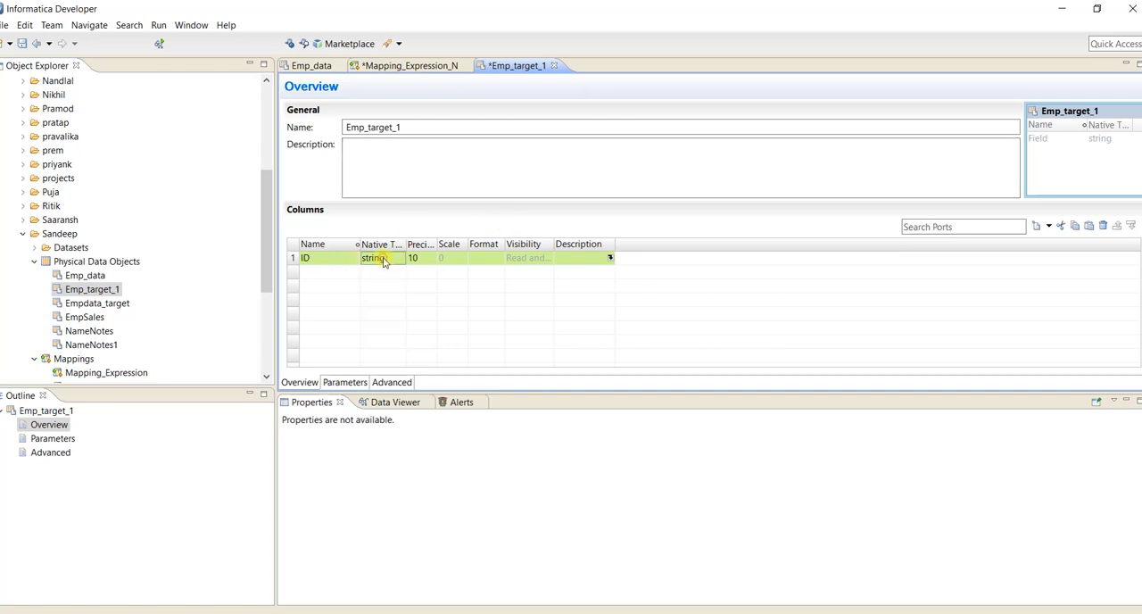
{"action": "left_click", "coordinate": [384, 258]}
{"action": "left_click", "coordinate": [400, 259]}
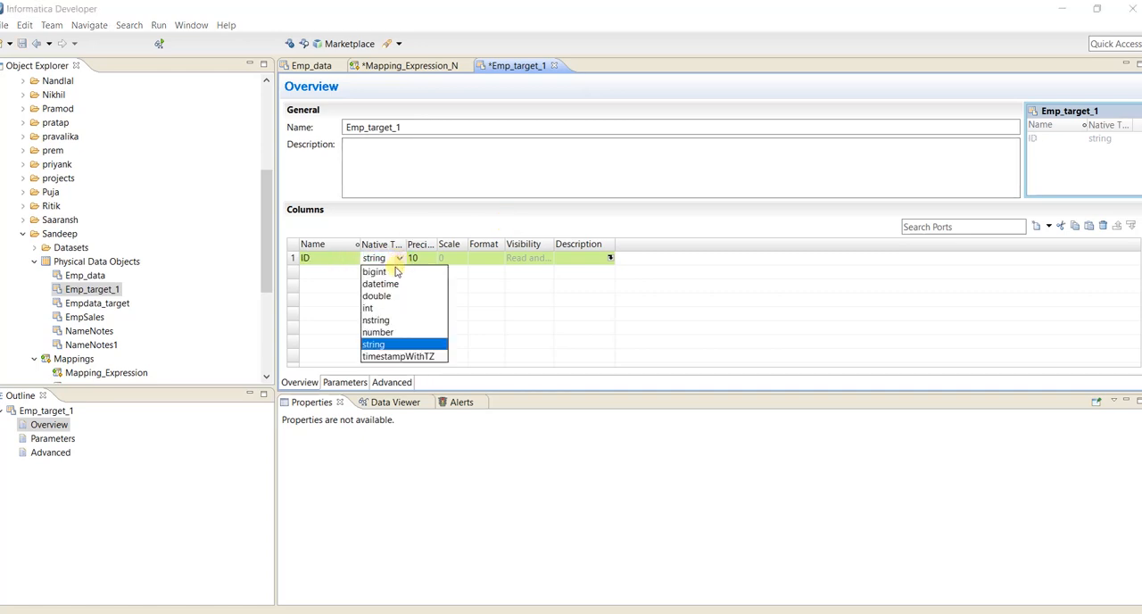
{"action": "left_click", "coordinate": [376, 332]}
Add a second column named First_Name to the target, keeping the string type.
{"action": "left_click", "coordinate": [319, 274]}
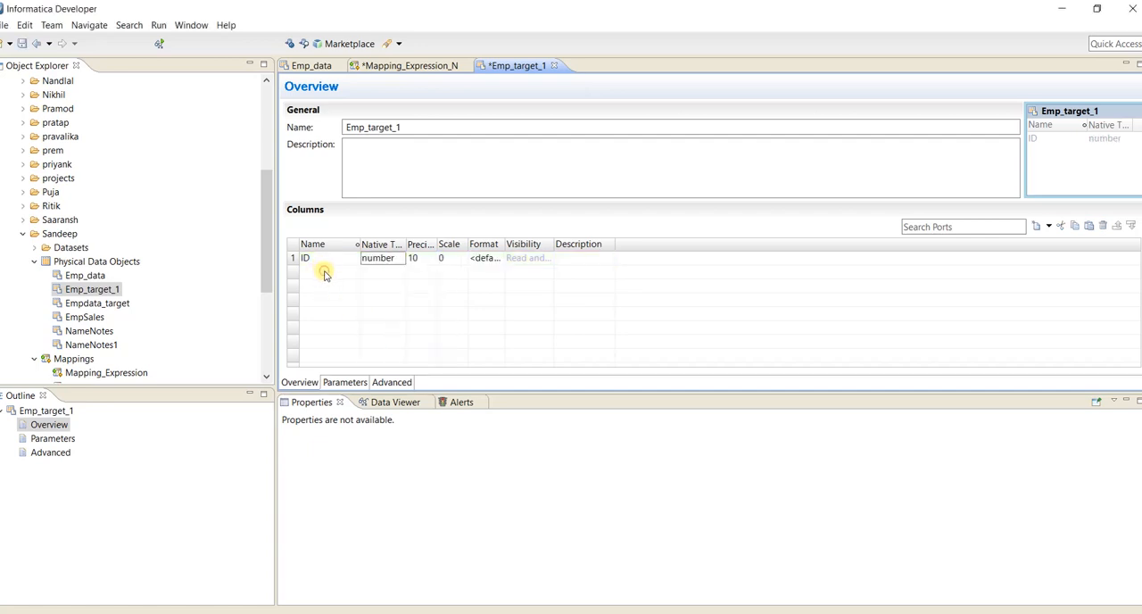
{"action": "double_click", "coordinate": [325, 275]}
{"action": "type", "text": "F"}
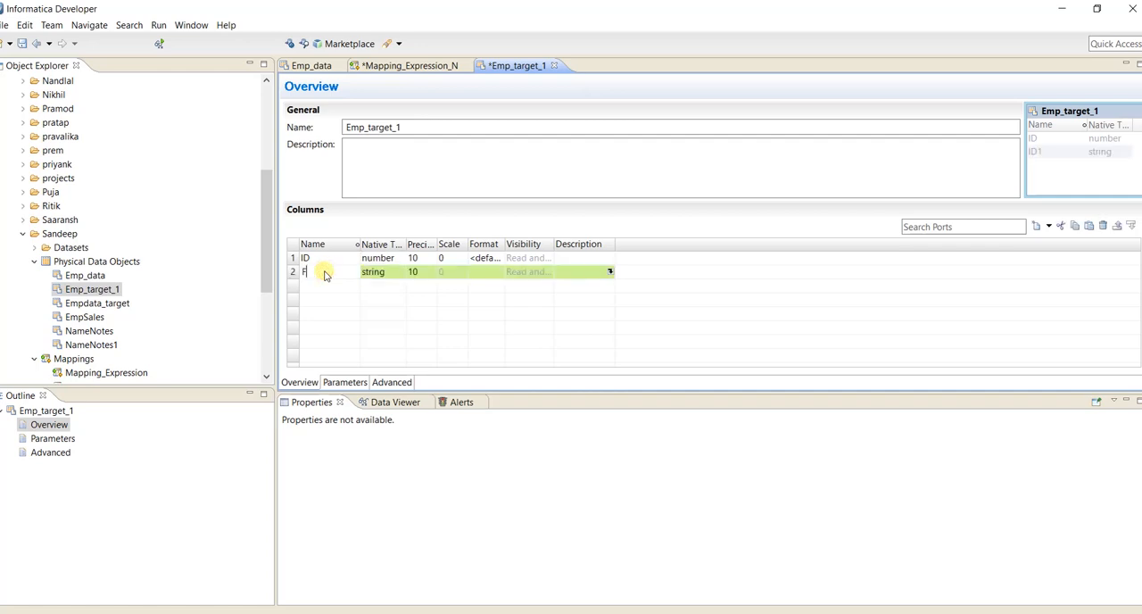
{"action": "type", "text": "ir"}
{"action": "type", "text": "stN"}
{"action": "type", "text": "_Name"}
Add a third column named Last_Name to the target, keeping the string type.
{"action": "left_click", "coordinate": [327, 288]}
{"action": "type", "text": "Las"}
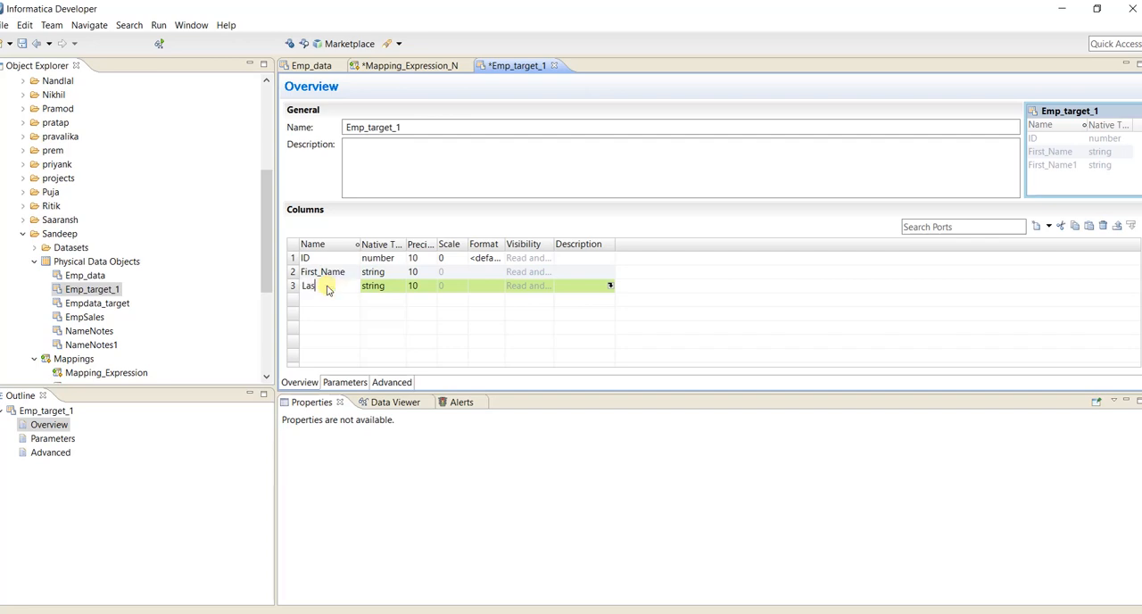
{"action": "type", "text": "t_Name"}
{"action": "key", "text": "Return"}
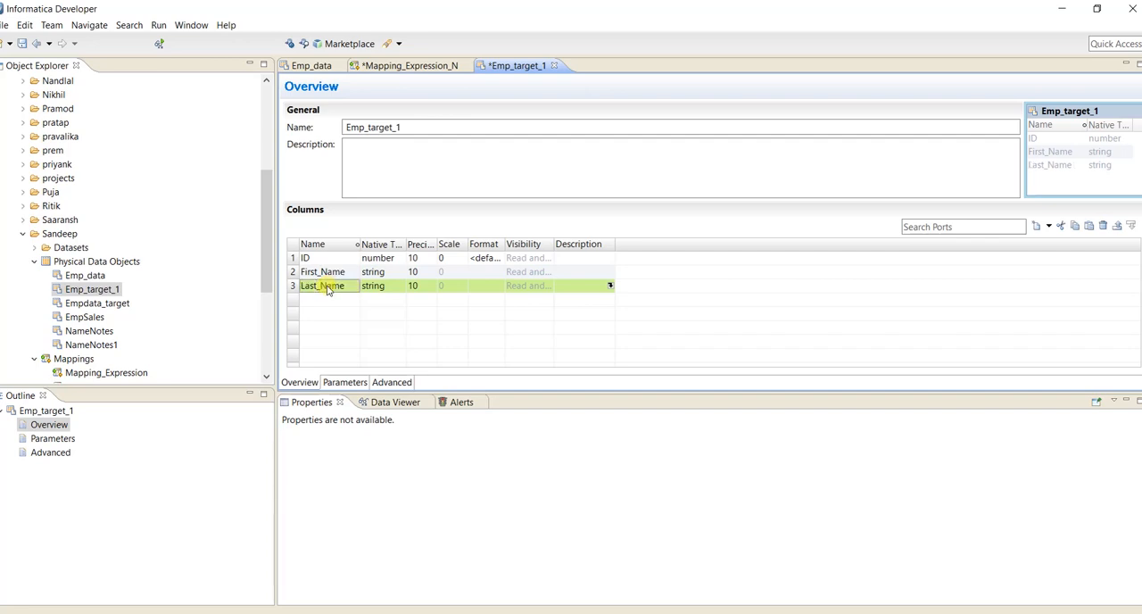
Add a column named Age below Last_Name and set its native type to number.
{"action": "left_click", "coordinate": [331, 301]}
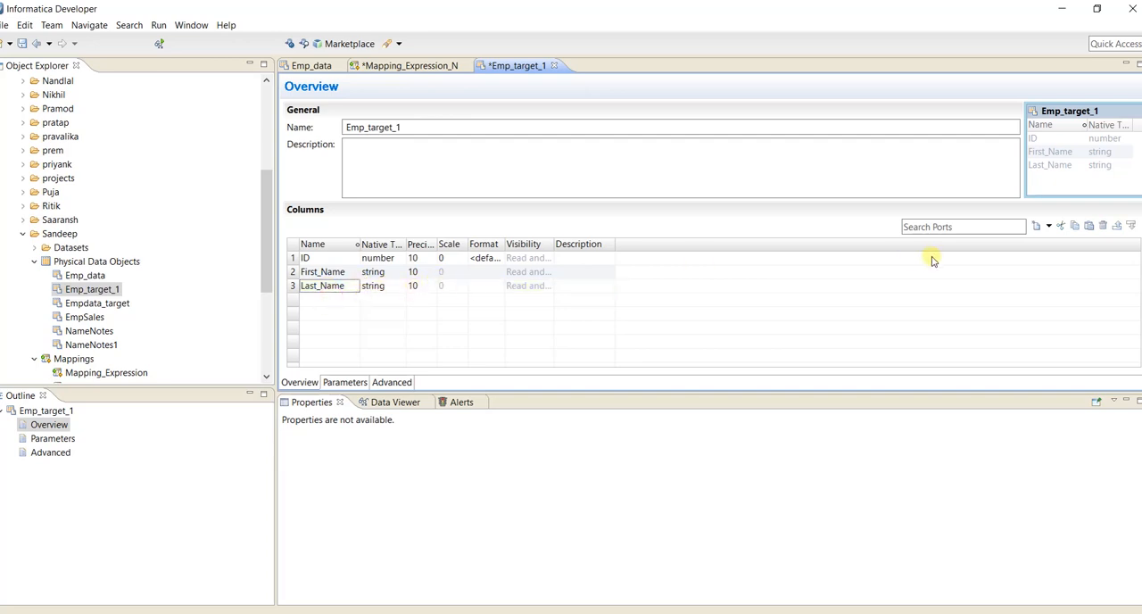
{"action": "left_click", "coordinate": [1049, 227]}
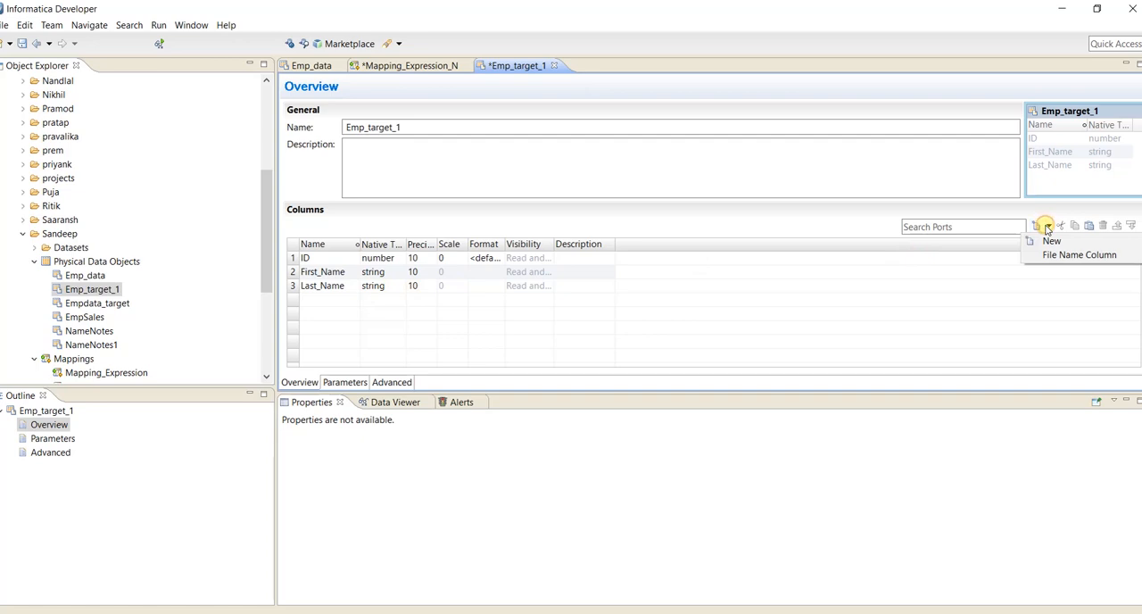
{"action": "left_click", "coordinate": [375, 288]}
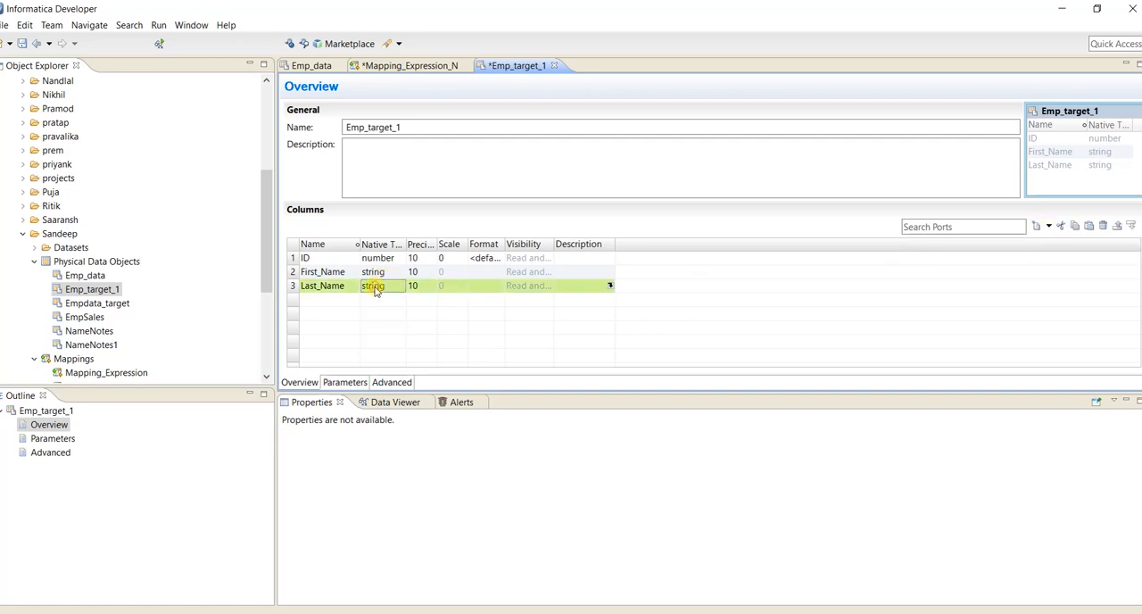
{"action": "left_click", "coordinate": [1036, 227]}
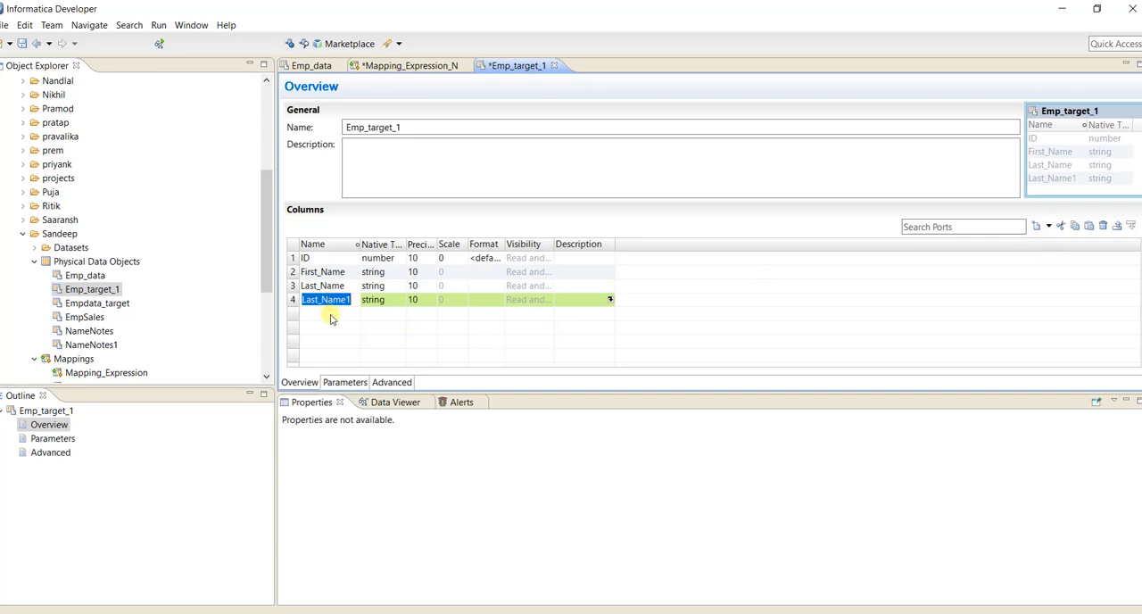
{"action": "type", "text": "Age"}
{"action": "left_click", "coordinate": [393, 304]}
{"action": "left_click", "coordinate": [401, 301]}
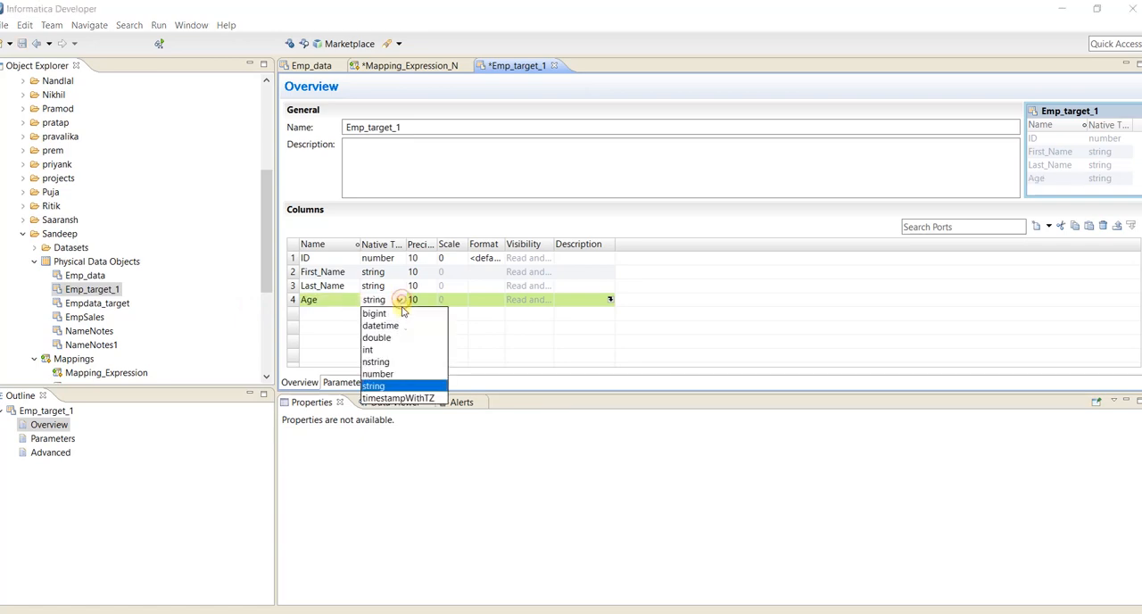
{"action": "left_click", "coordinate": [390, 374]}
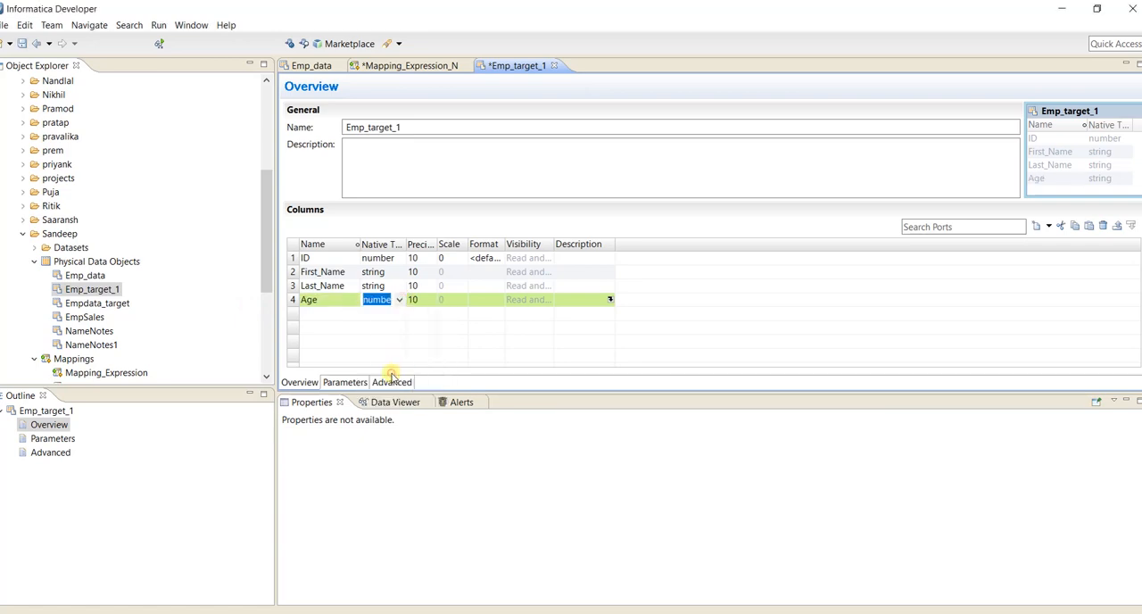
Add a column named Jan_Salary below Age with the native type number.
{"action": "left_click", "coordinate": [328, 313]}
{"action": "left_click", "coordinate": [328, 314]}
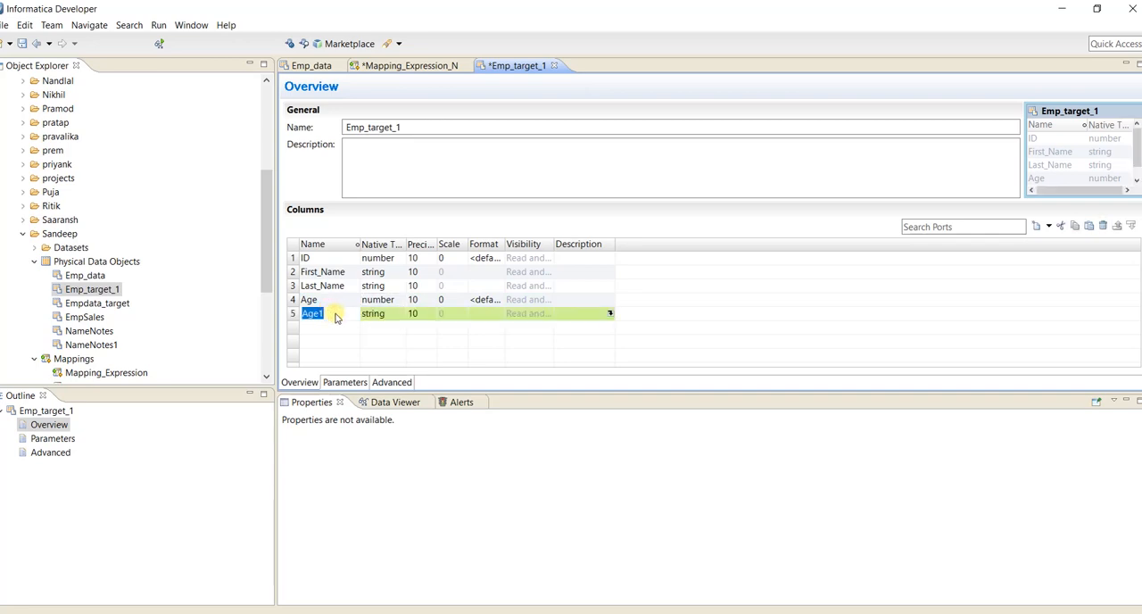
{"action": "type", "text": "Jan_Salary"}
Add a column named Feb_Salary below Jan_Salary and set its native type to number.
{"action": "left_click", "coordinate": [351, 326]}
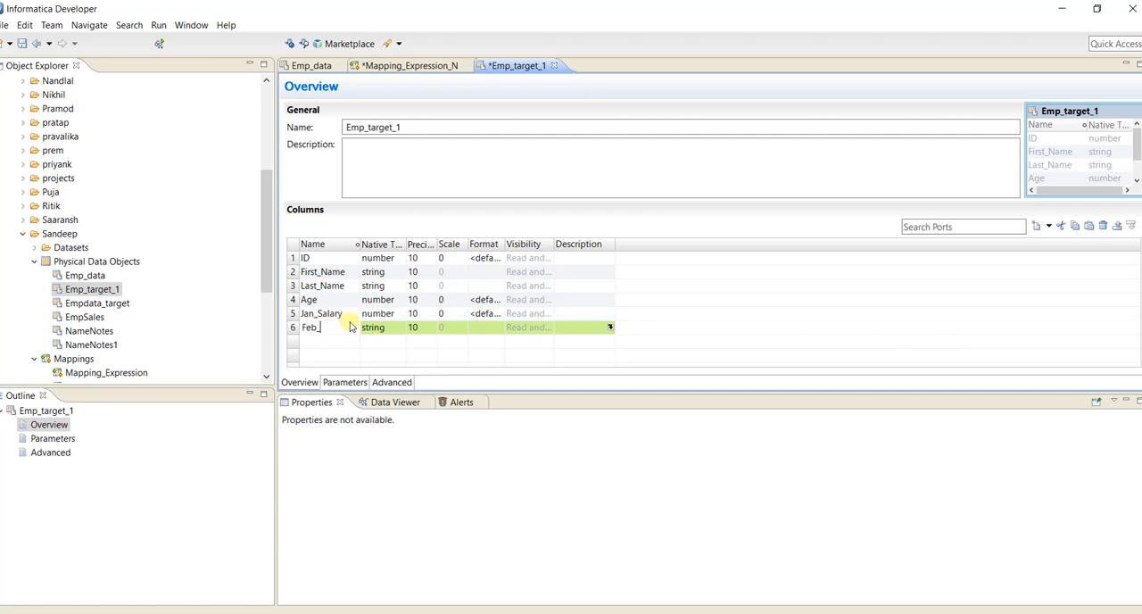
{"action": "type", "text": "Feb_Salary"}
{"action": "left_click", "coordinate": [380, 327]}
{"action": "left_click", "coordinate": [395, 330]}
{"action": "left_click", "coordinate": [401, 402]}
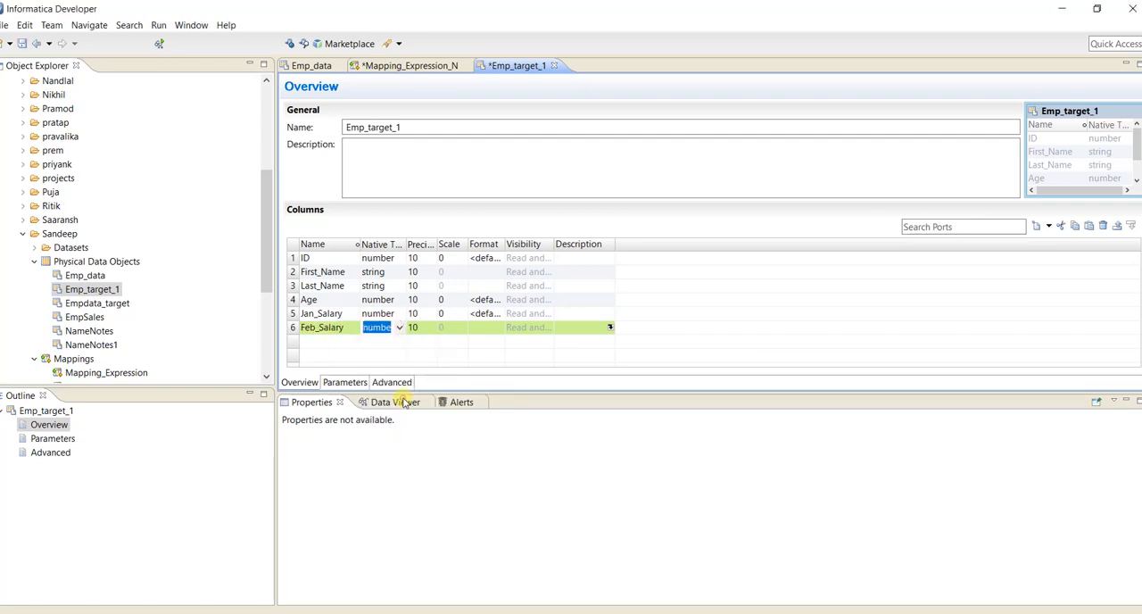
Add two string columns named Dept and Location below Feb_Salary.
{"action": "left_click", "coordinate": [310, 343]}
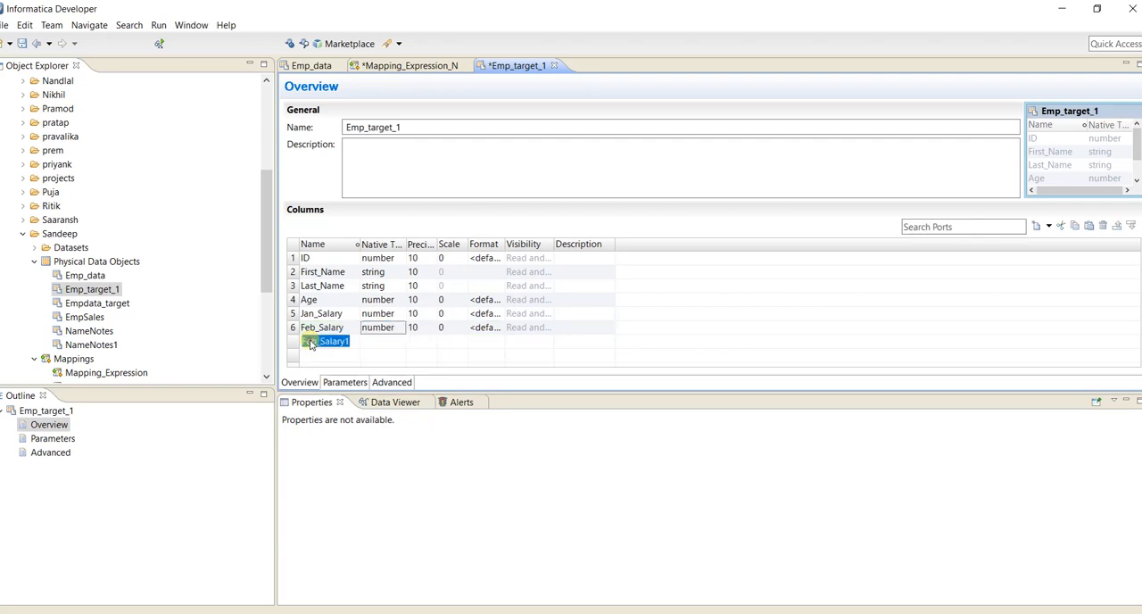
{"action": "type", "text": "Dr"}
{"action": "type", "text": "pt"}
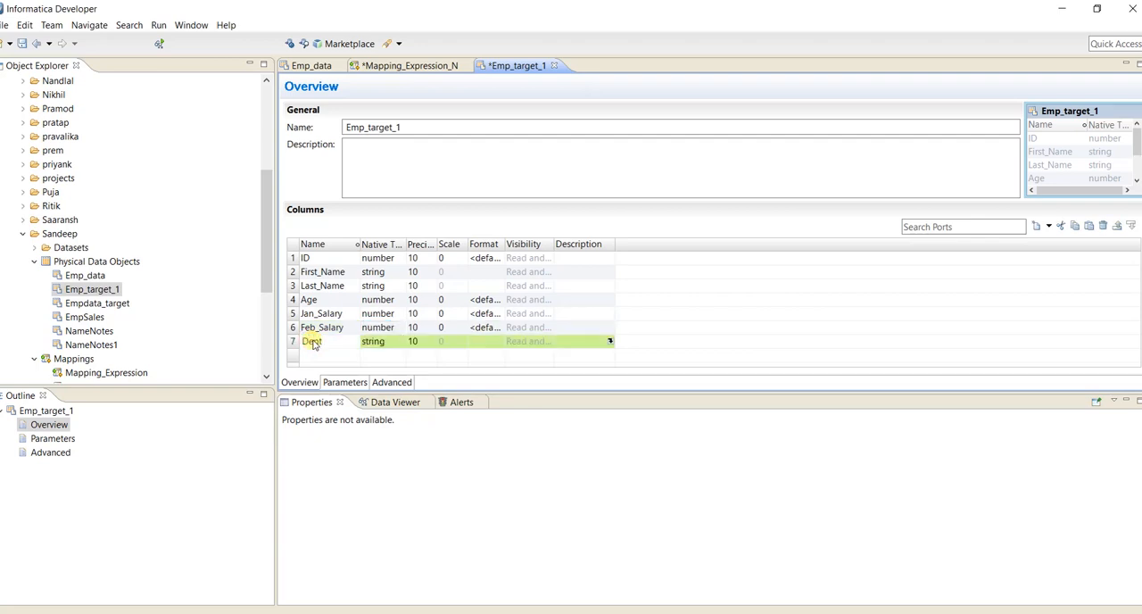
{"action": "left_click", "coordinate": [379, 345]}
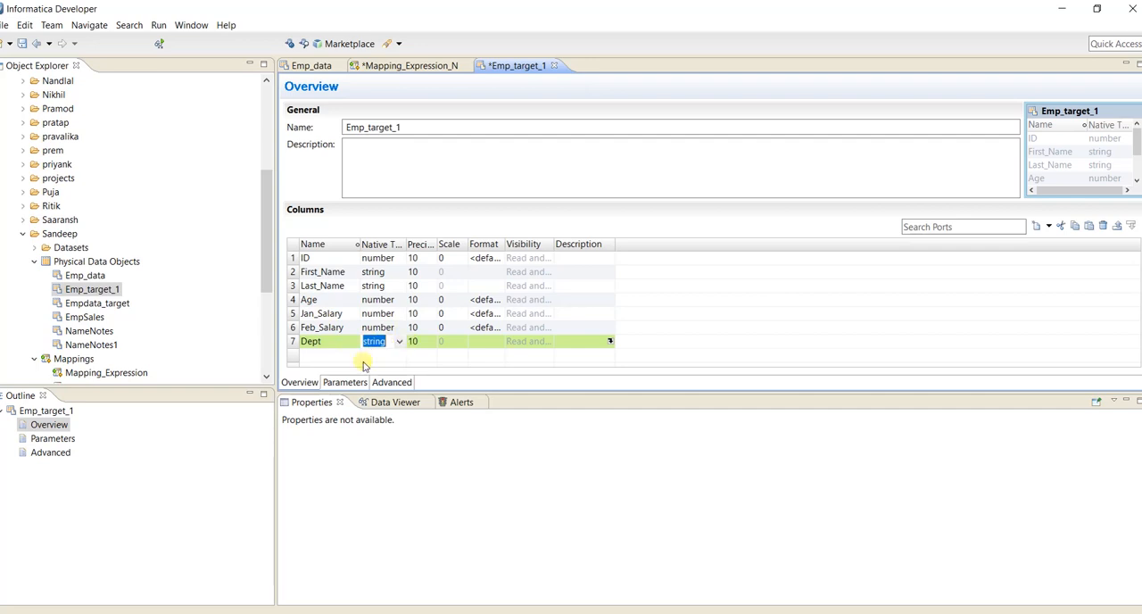
{"action": "left_click", "coordinate": [313, 357]}
{"action": "type", "text": "Location"}
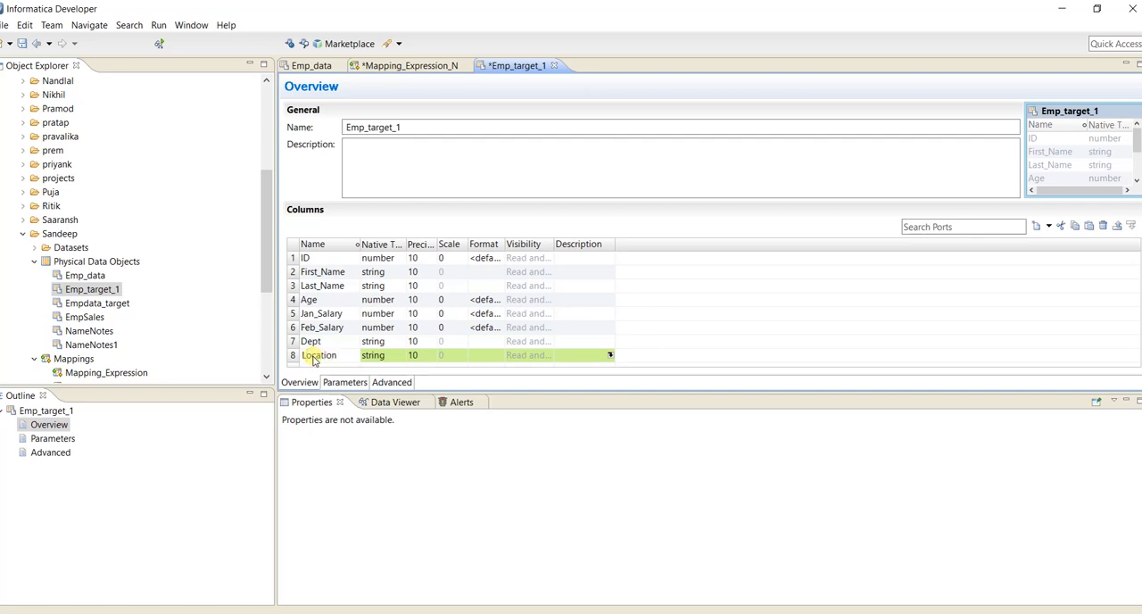
Add a column named Average_Sal below Location, choose number as its native type, and save Emp_target_1.
{"action": "left_click", "coordinate": [1035, 228]}
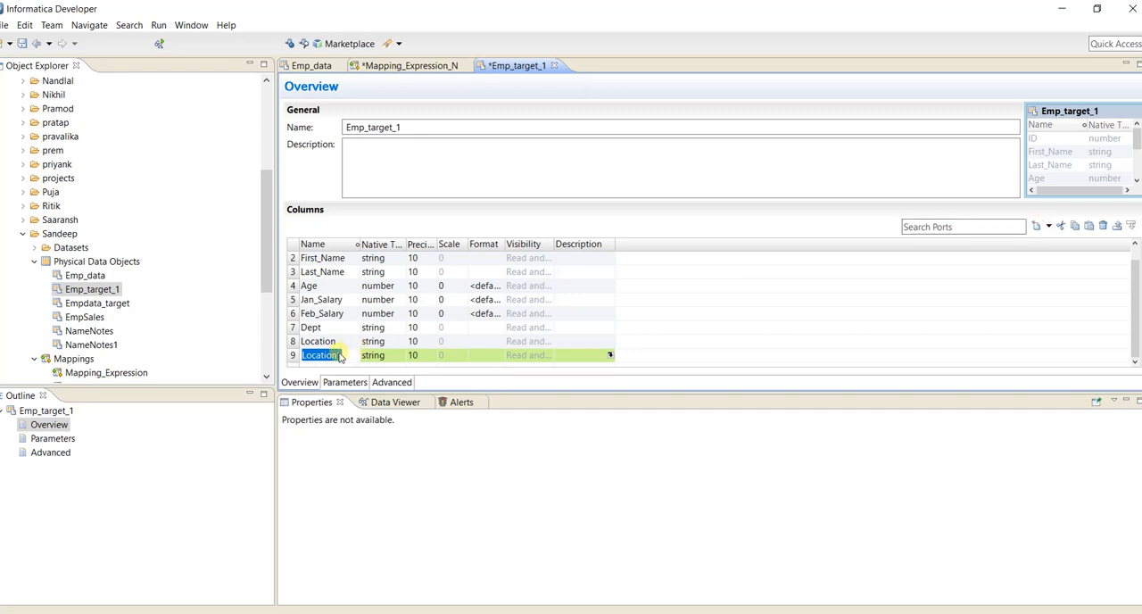
{"action": "type", "text": "Av"}
{"action": "type", "text": "erage_Sal"}
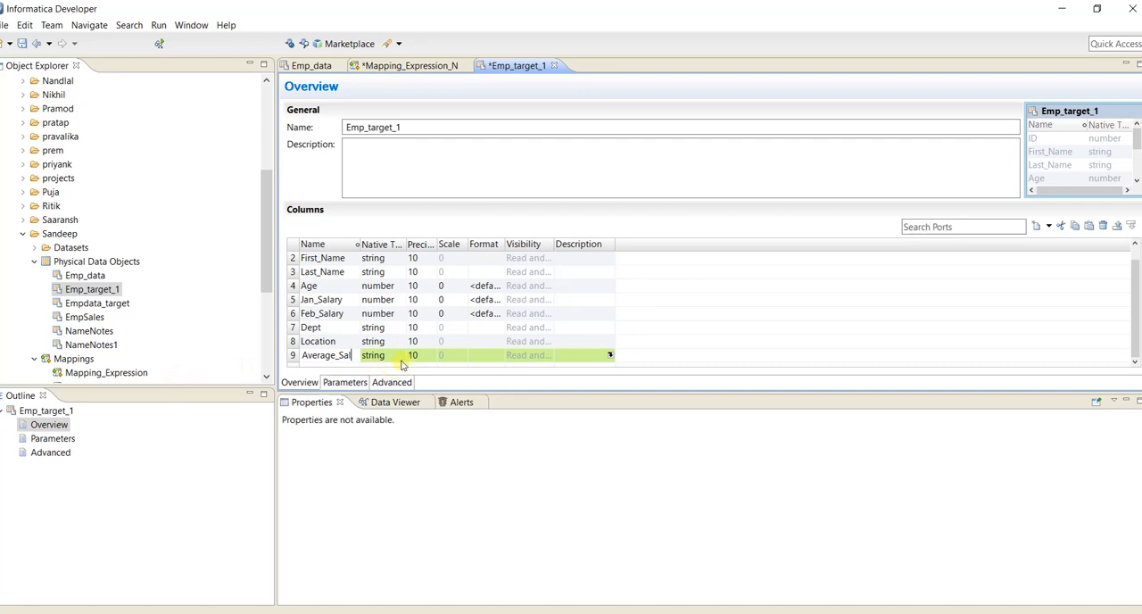
{"action": "left_click", "coordinate": [398, 357]}
{"action": "left_click", "coordinate": [399, 355]}
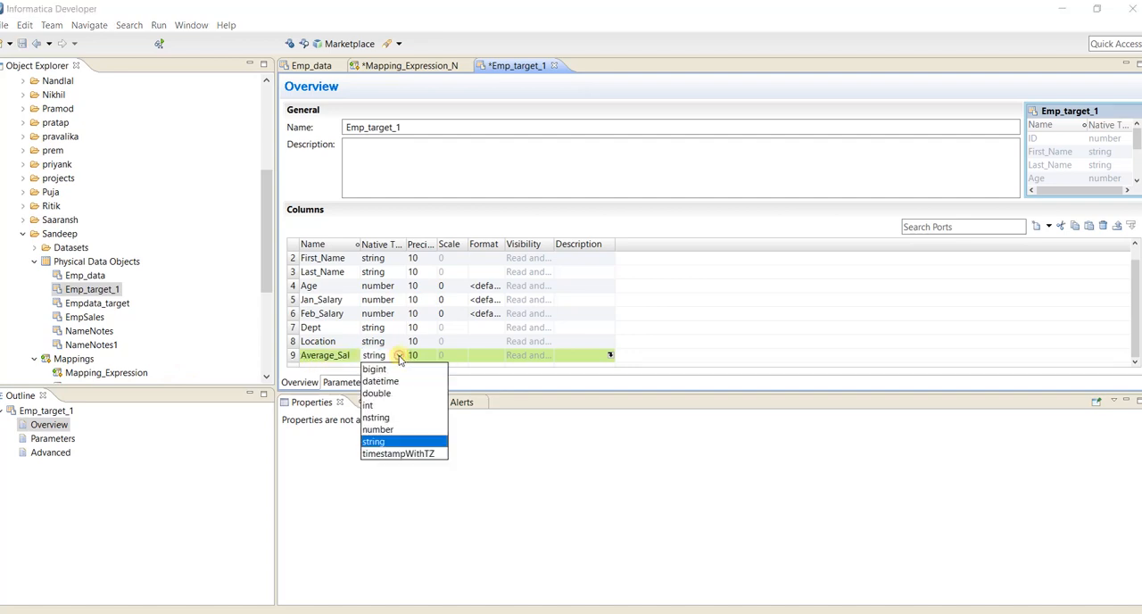
{"action": "left_click", "coordinate": [395, 430]}
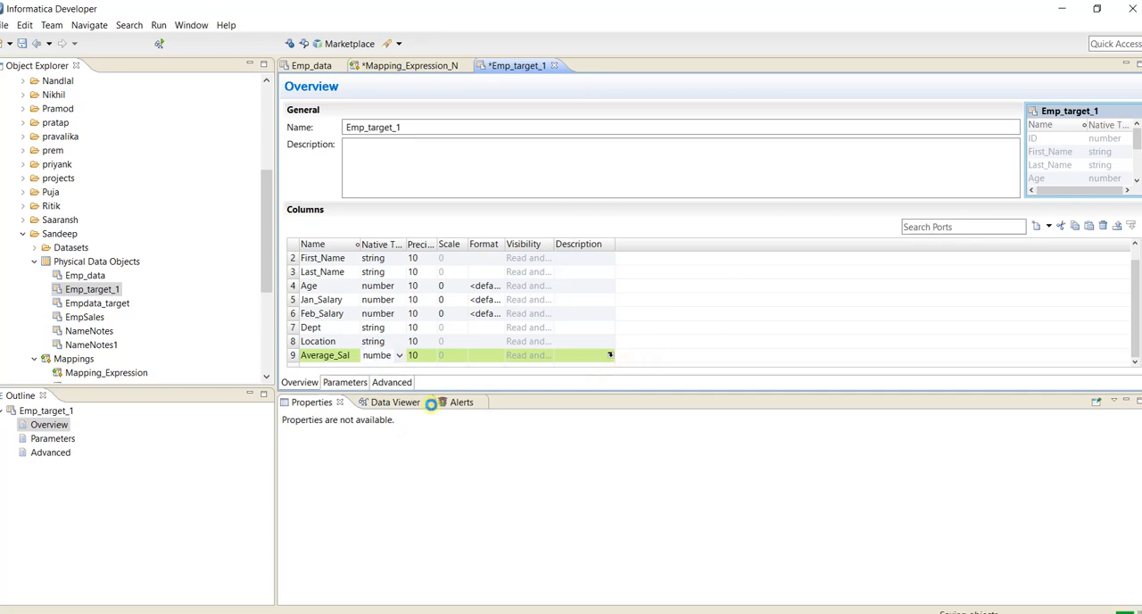
{"action": "key", "text": "ctrl+s"}
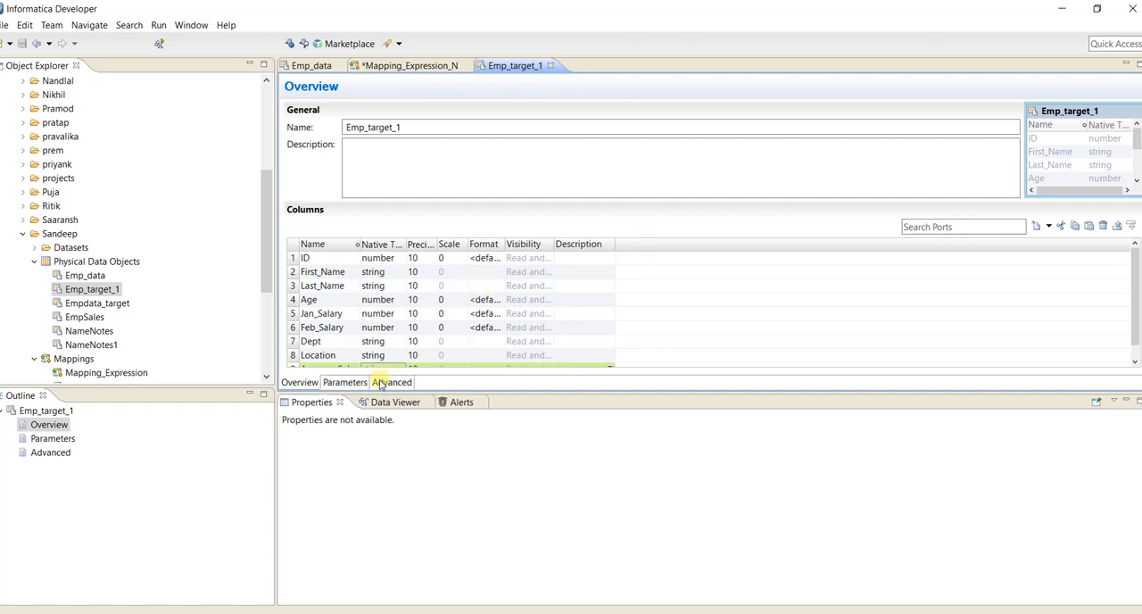
Examine the source file name and source file directory in Emp_target_1's advanced run-time read settings.
{"action": "left_click", "coordinate": [391, 382]}
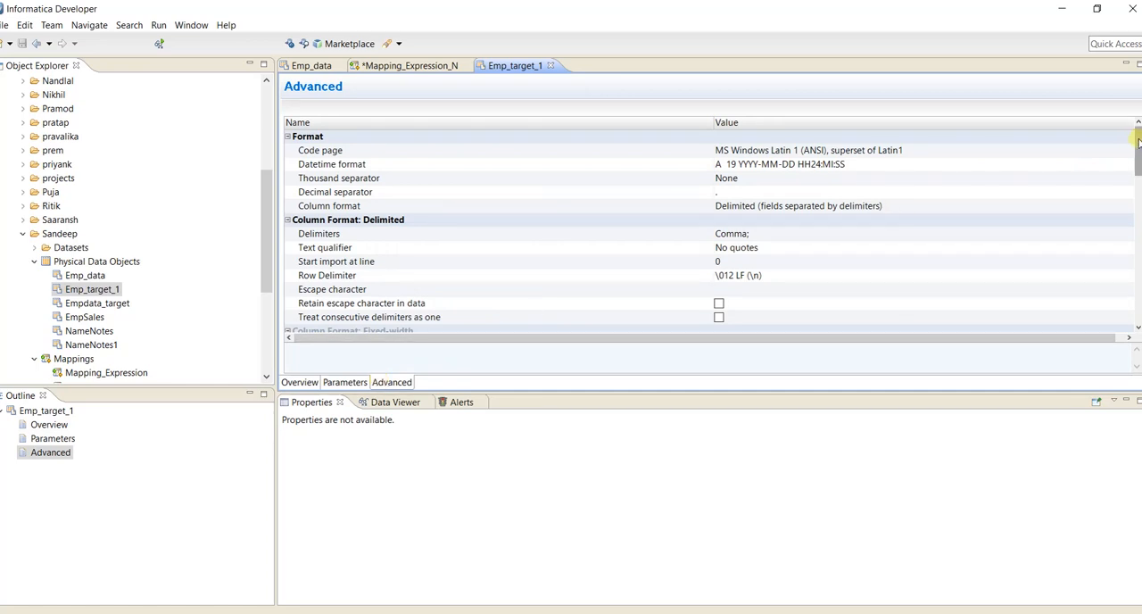
{"action": "left_click_drag", "start_coordinate": [1139, 143], "coordinate": [1138, 222]}
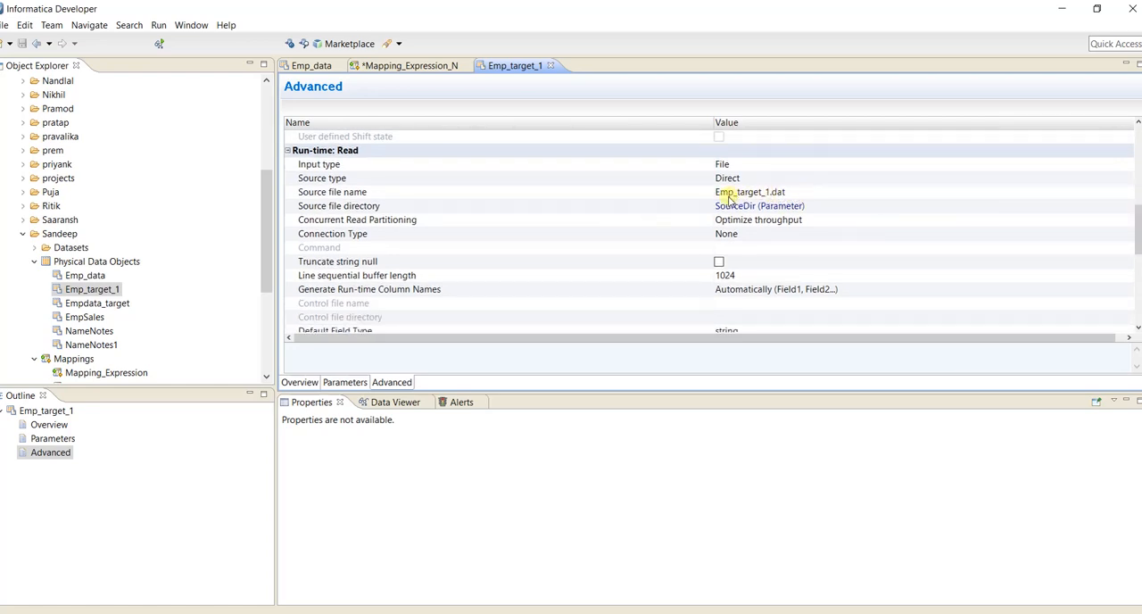
{"action": "left_click", "coordinate": [792, 192]}
{"action": "left_click", "coordinate": [791, 192]}
{"action": "double_click", "coordinate": [784, 195]}
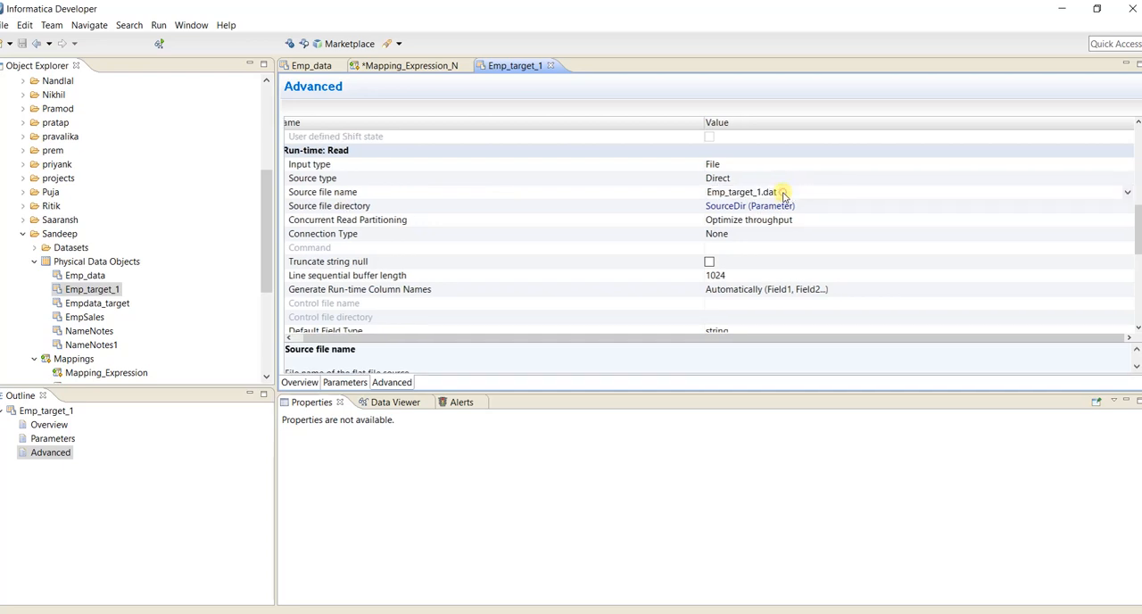
{"action": "left_click", "coordinate": [783, 195]}
{"action": "left_click", "coordinate": [778, 206]}
{"action": "scroll", "coordinate": [778, 214], "scroll_direction": "down", "scroll_amount": 2}
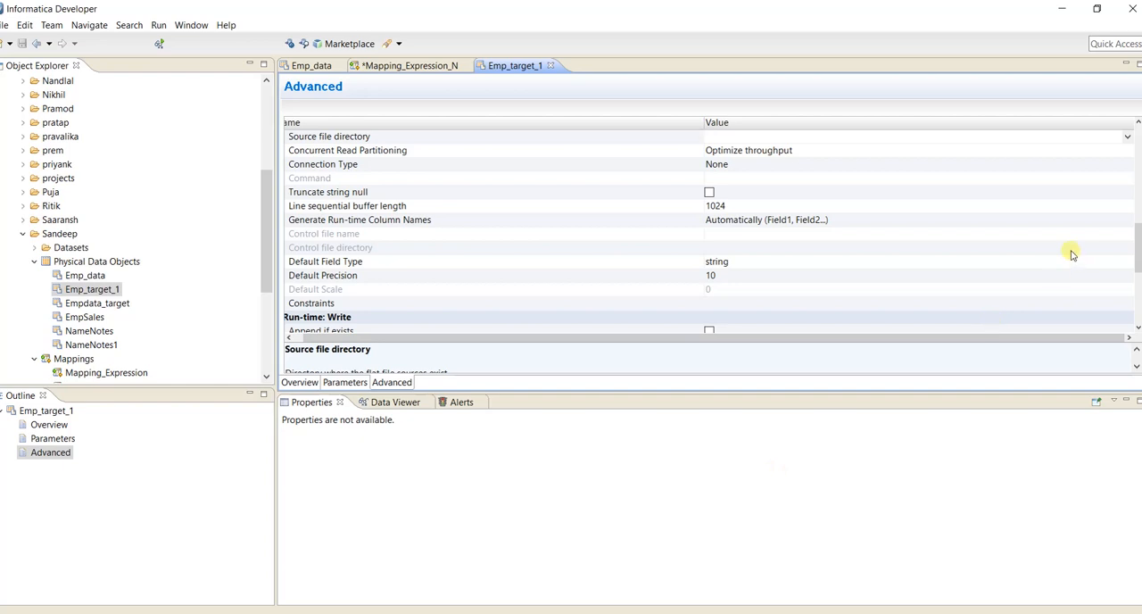
{"action": "left_click", "coordinate": [951, 78]}
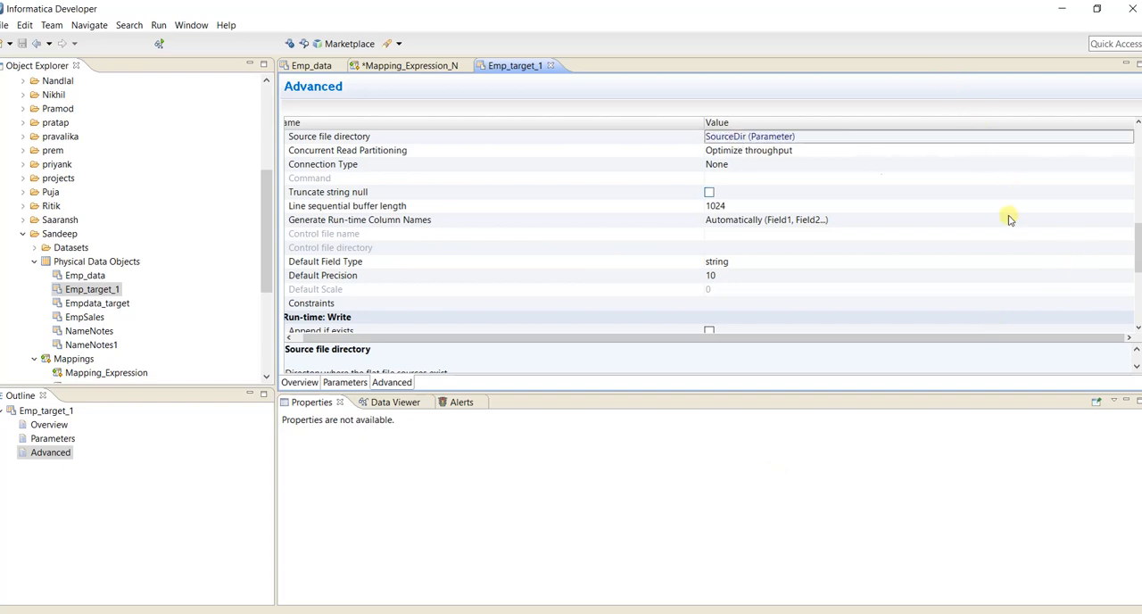
Set the run-time write output file name to Emp_target_1.txt and the output directory to C:\Informatica\10.1.1\server\infa_shared\TgtFiles.
{"action": "left_click_drag", "start_coordinate": [1132, 232], "coordinate": [1137, 306]}
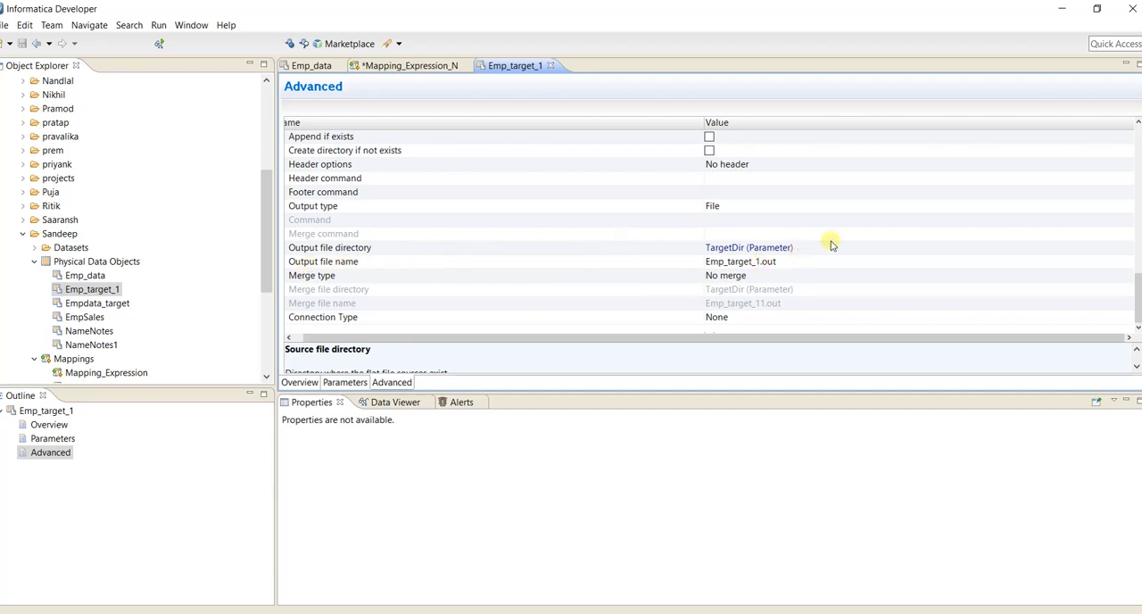
{"action": "left_click", "coordinate": [791, 264]}
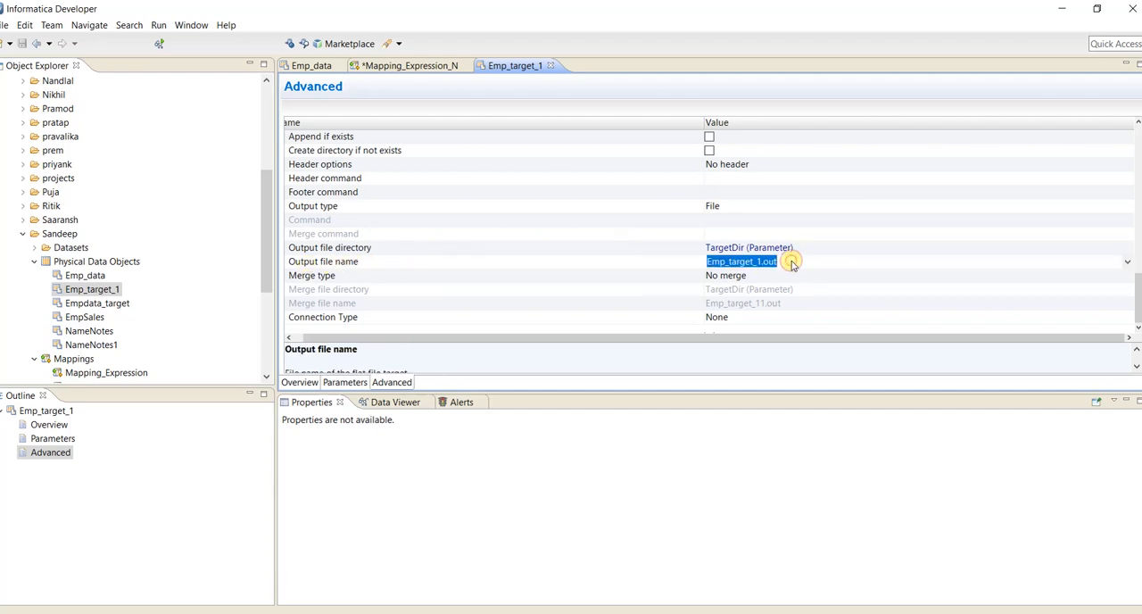
{"action": "left_click", "coordinate": [791, 264]}
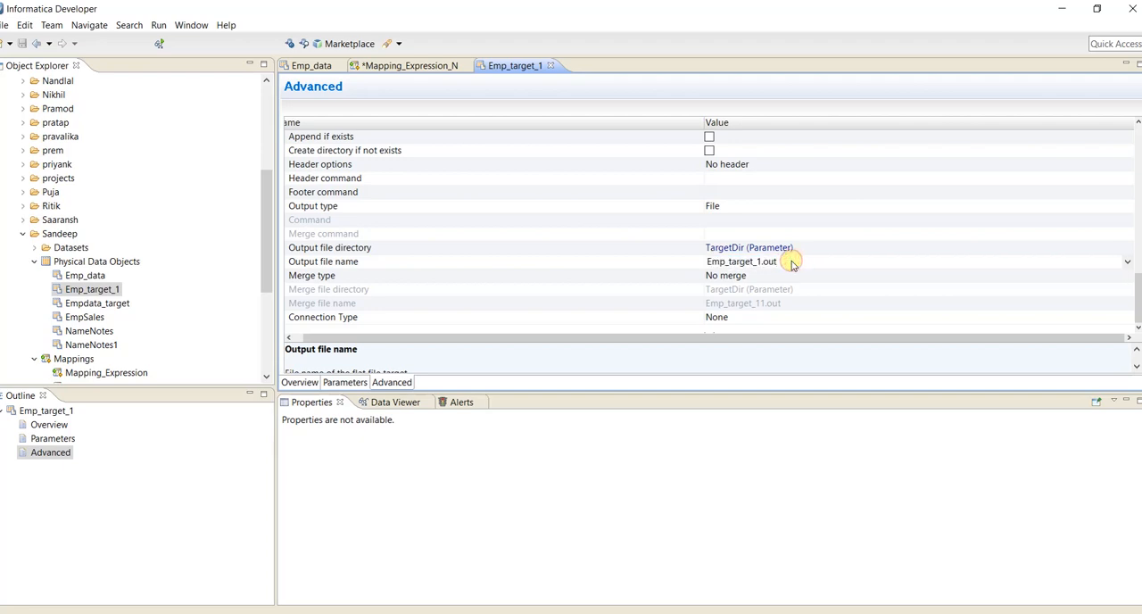
{"action": "key", "text": "BackSpace"}
{"action": "key", "text": "BackSpace"}
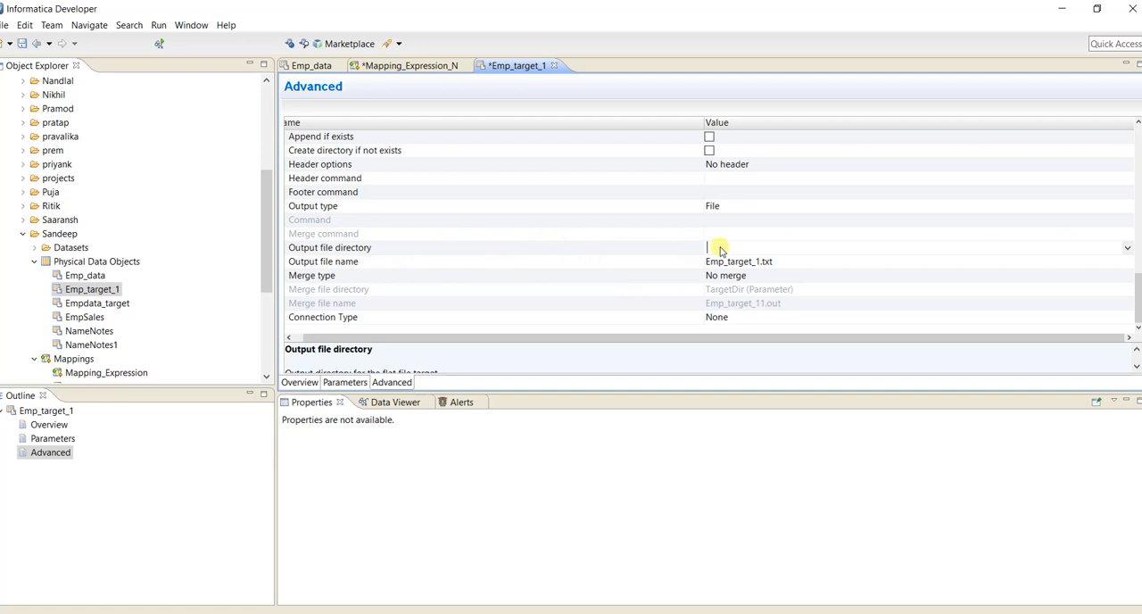
{"action": "type", "text": "C:\\Informatica\\10.1.1\\server\\infa_shared\\TgtFiles"}
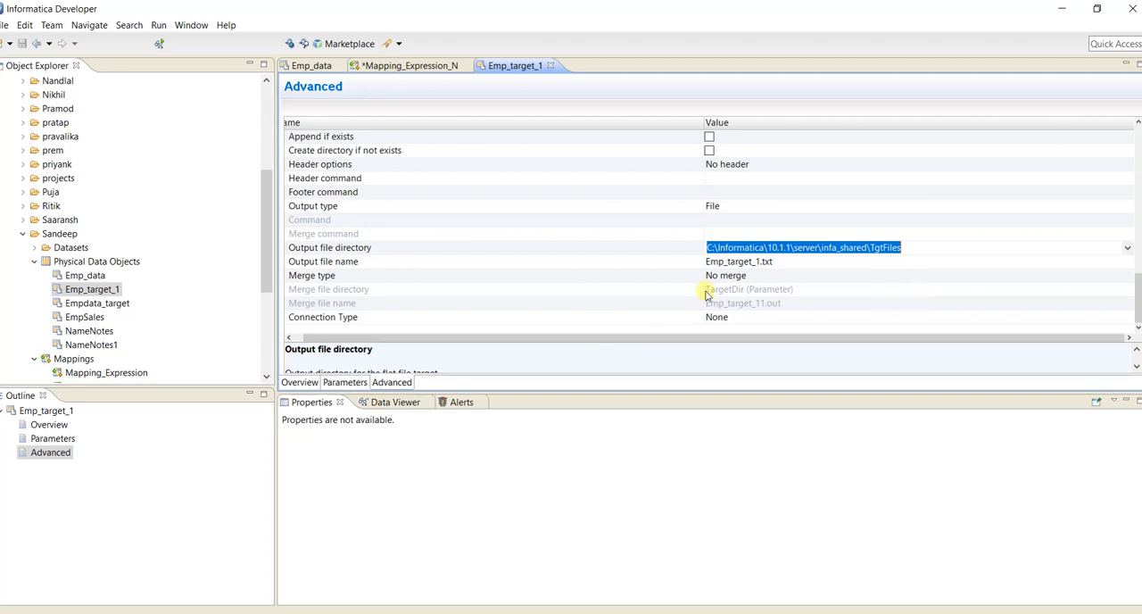
Set the native type of the Average_Sal column in Emp_target_1 to number.
{"action": "left_click", "coordinate": [299, 382]}
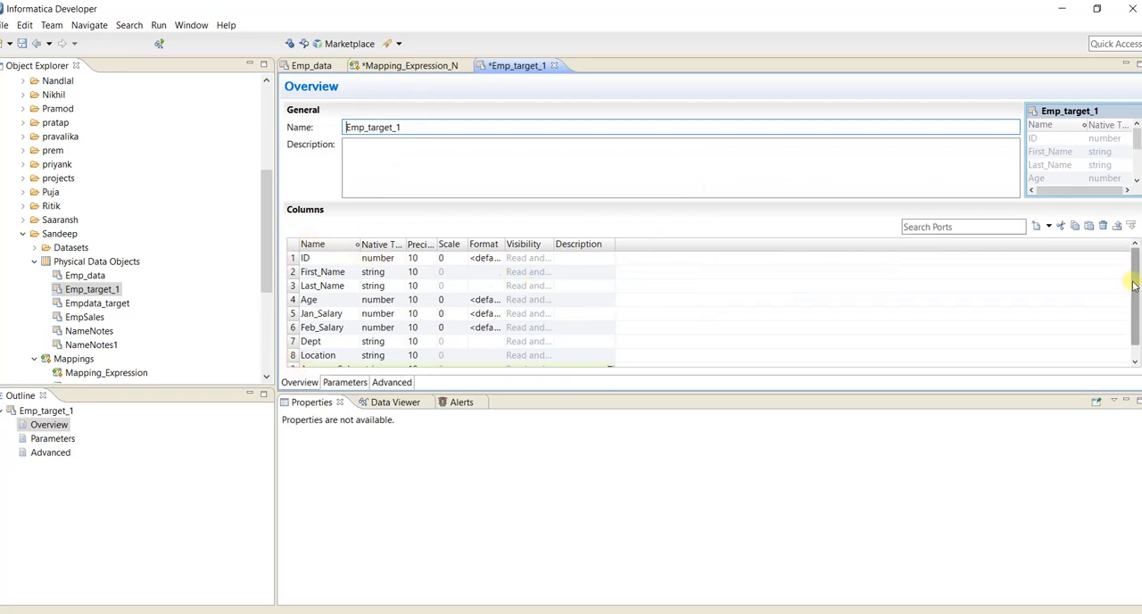
{"action": "scroll", "coordinate": [1135, 286], "scroll_direction": "down", "scroll_amount": 1}
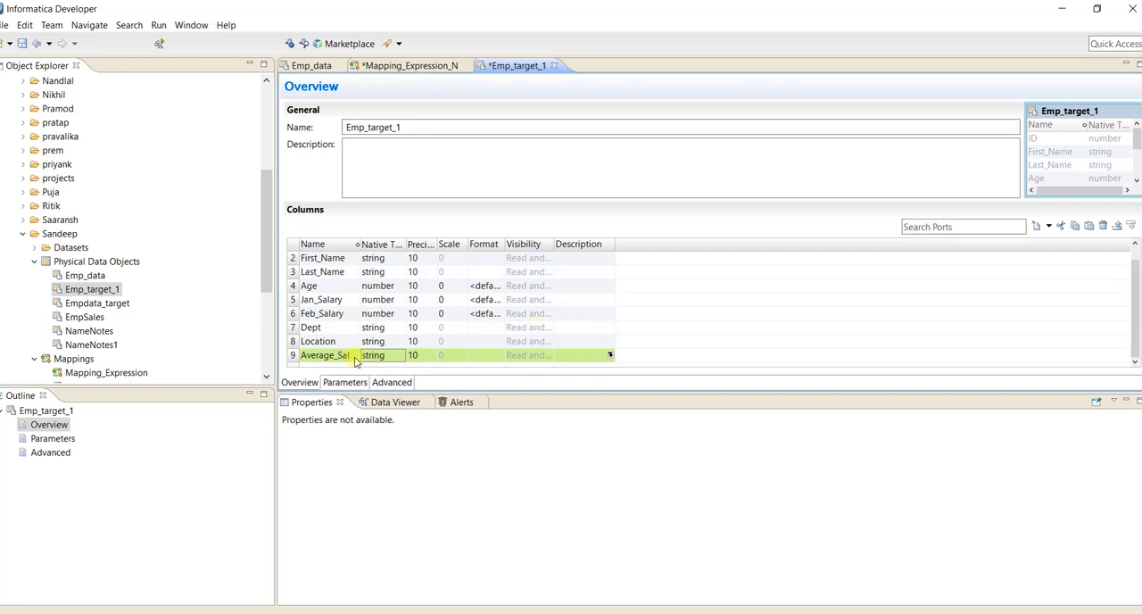
{"action": "left_click", "coordinate": [386, 357]}
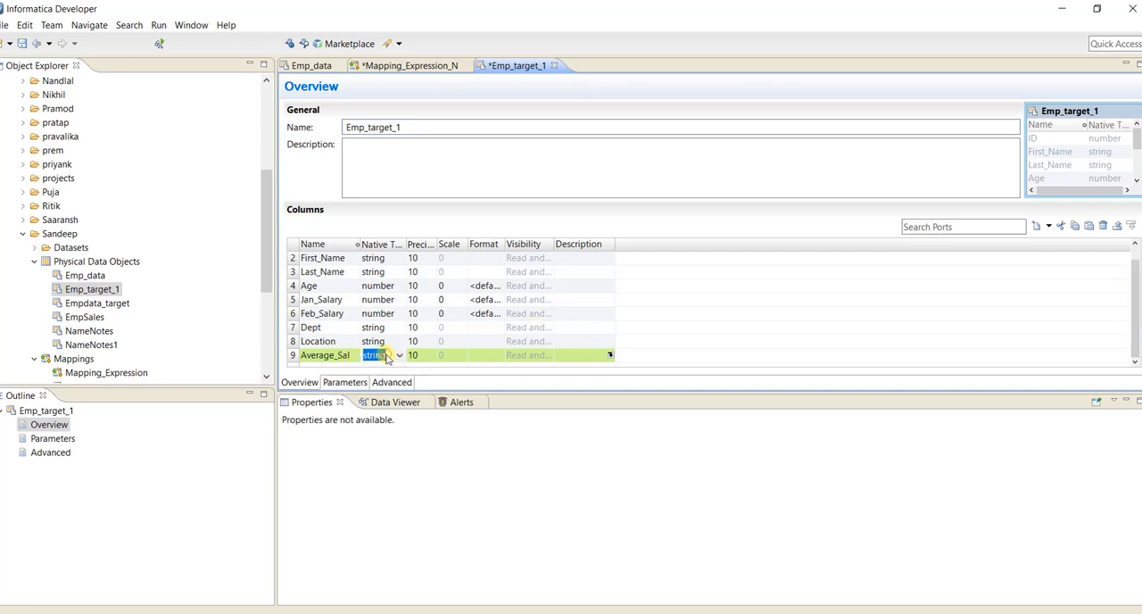
{"action": "left_click", "coordinate": [399, 355]}
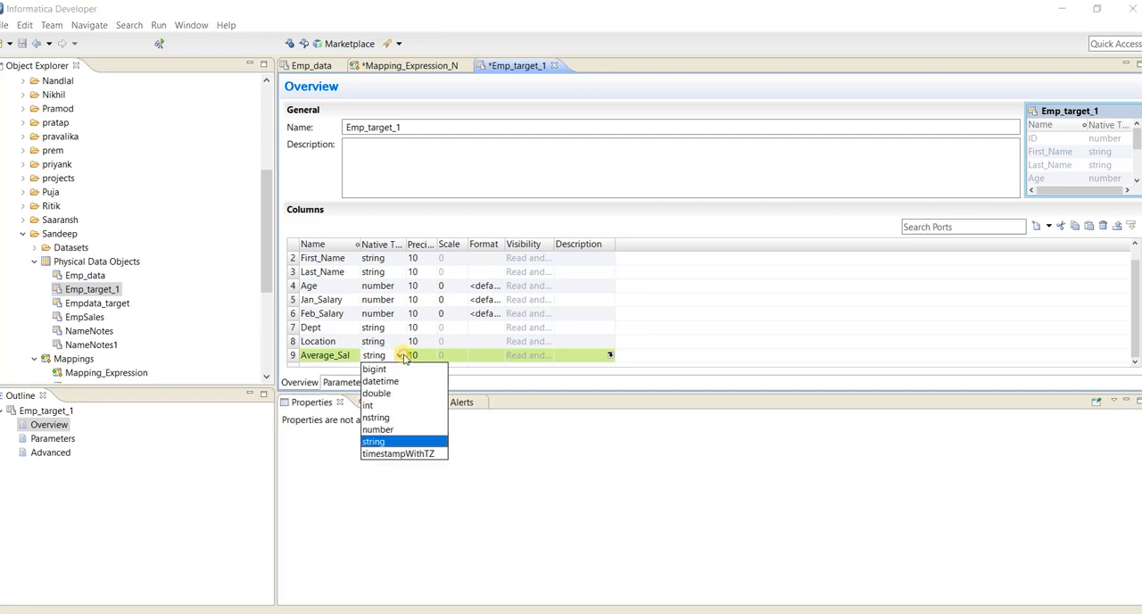
{"action": "left_click", "coordinate": [382, 429]}
{"action": "left_click", "coordinate": [662, 216]}
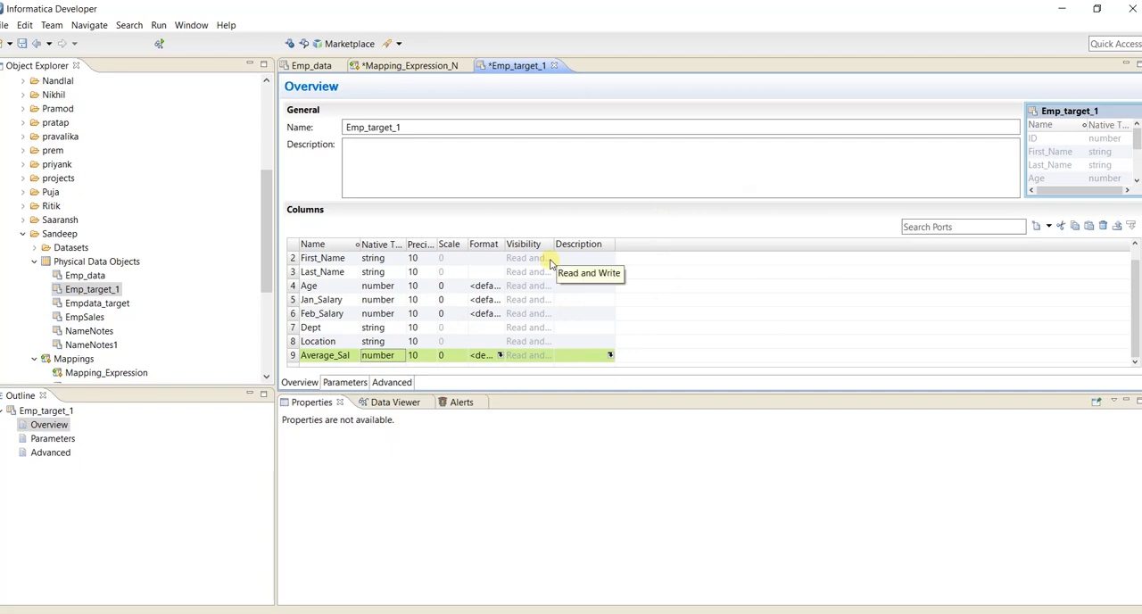
Check the run-time read and write file settings of Emp_target_1 and save the data object.
{"action": "left_click", "coordinate": [393, 382]}
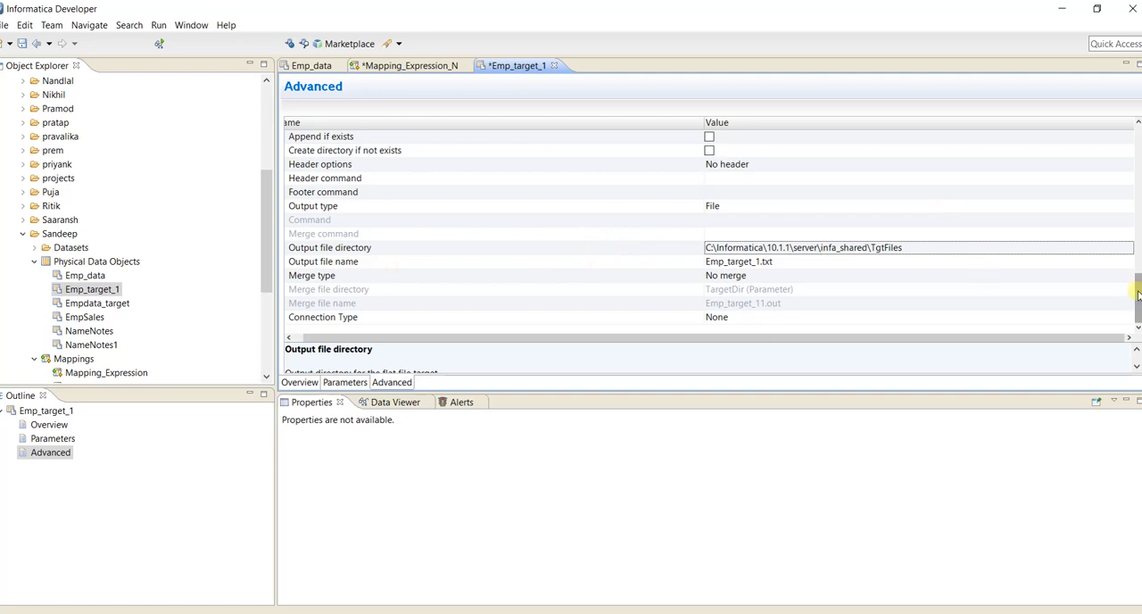
{"action": "left_click_drag", "start_coordinate": [1137, 294], "coordinate": [1138, 219]}
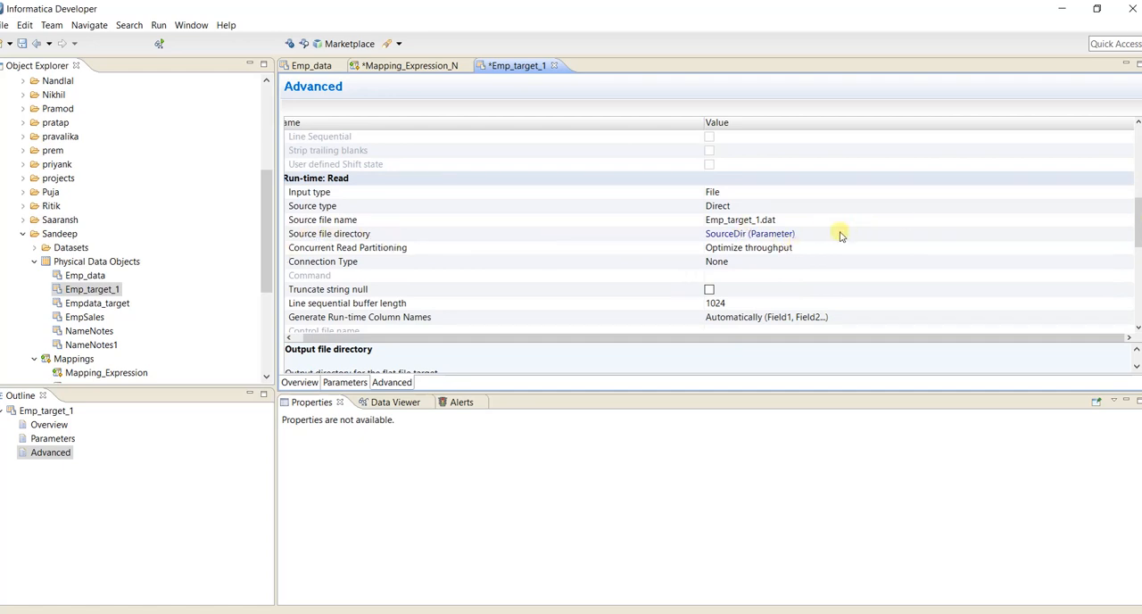
{"action": "left_click_drag", "start_coordinate": [1135, 203], "coordinate": [1137, 286]}
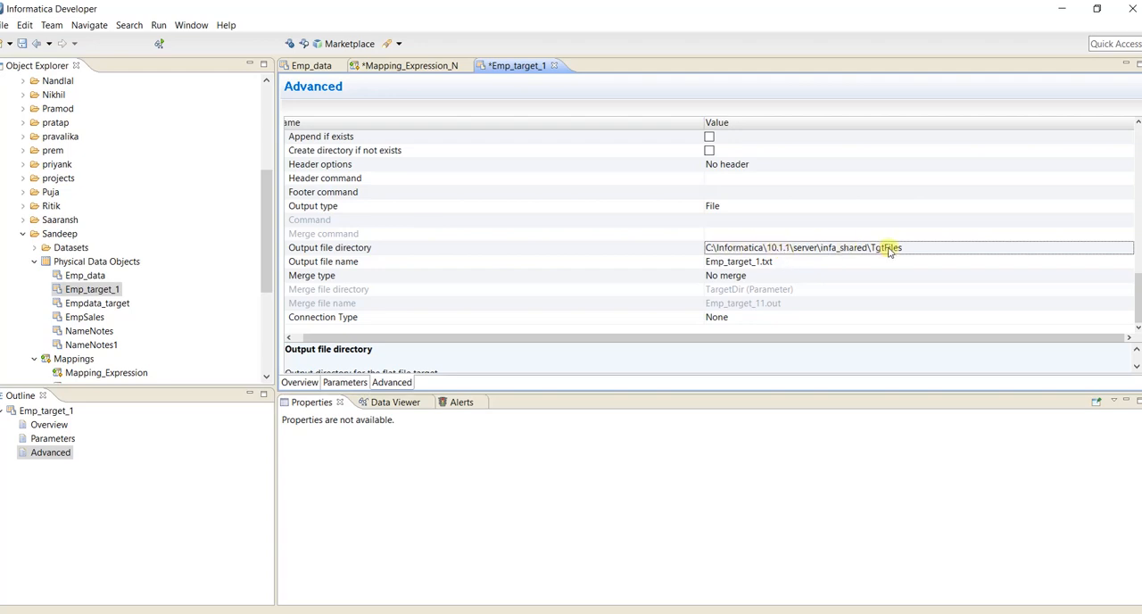
{"action": "left_click", "coordinate": [703, 357]}
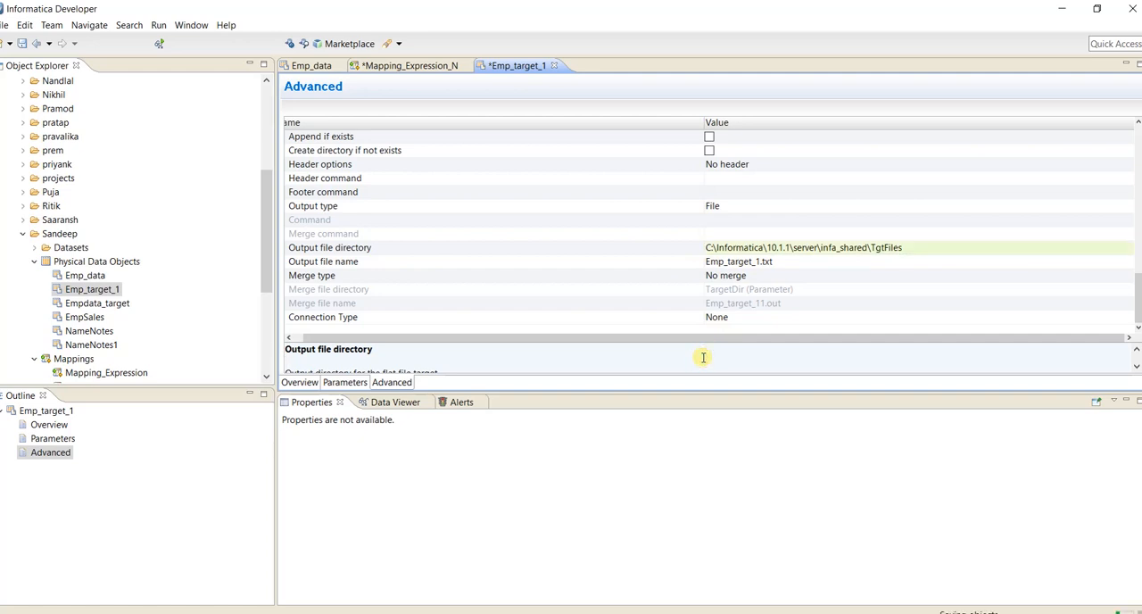
{"action": "key", "text": "ctrl+s"}
Add Emp_target_1 to Mapping_Expression_N as a Write object, place it beside the Expression transformation and make it taller.
{"action": "left_click", "coordinate": [394, 71]}
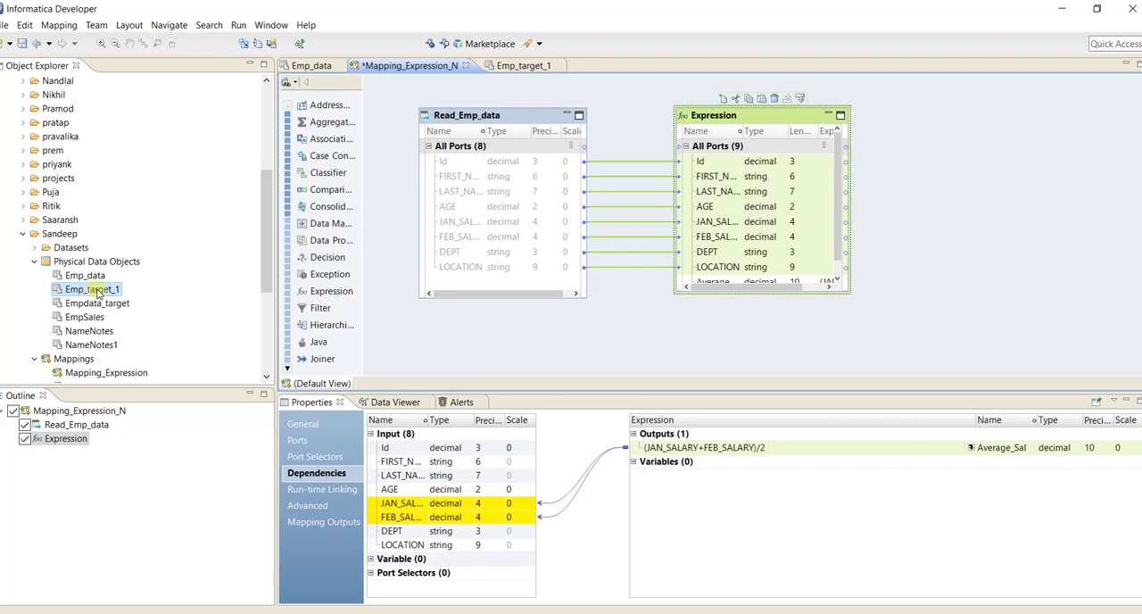
{"action": "left_click_drag", "start_coordinate": [89, 294], "coordinate": [1001, 186]}
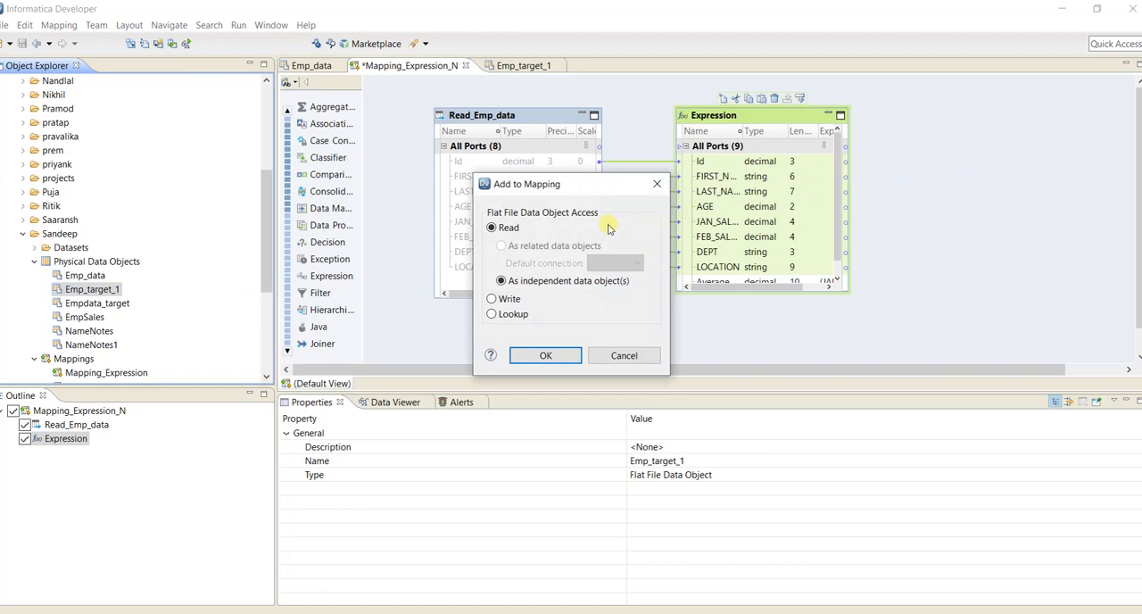
{"action": "left_click", "coordinate": [490, 299]}
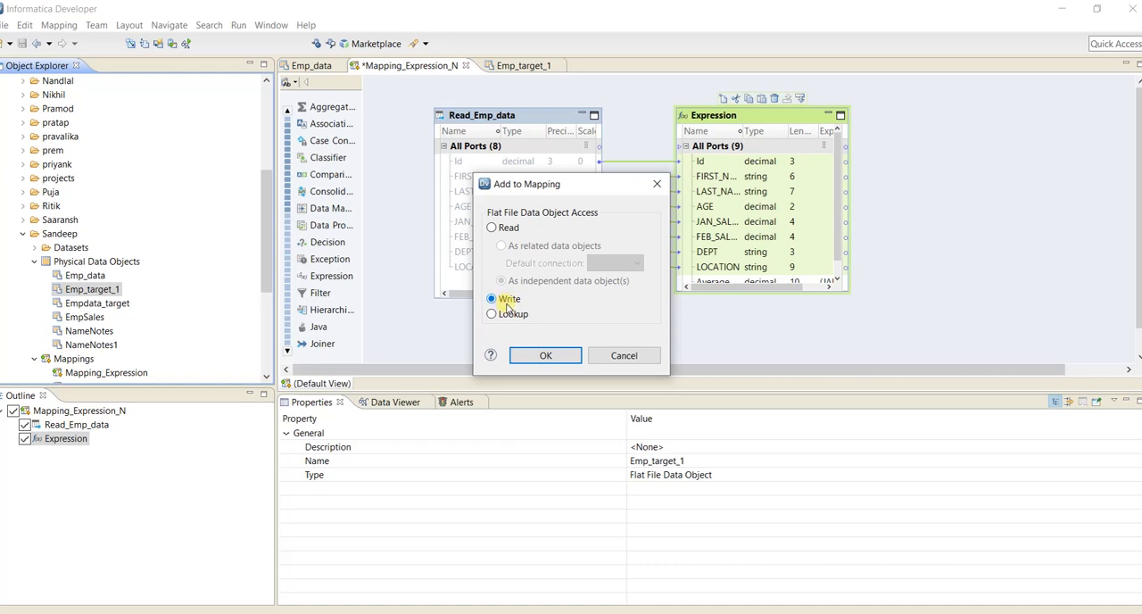
{"action": "left_click", "coordinate": [530, 357]}
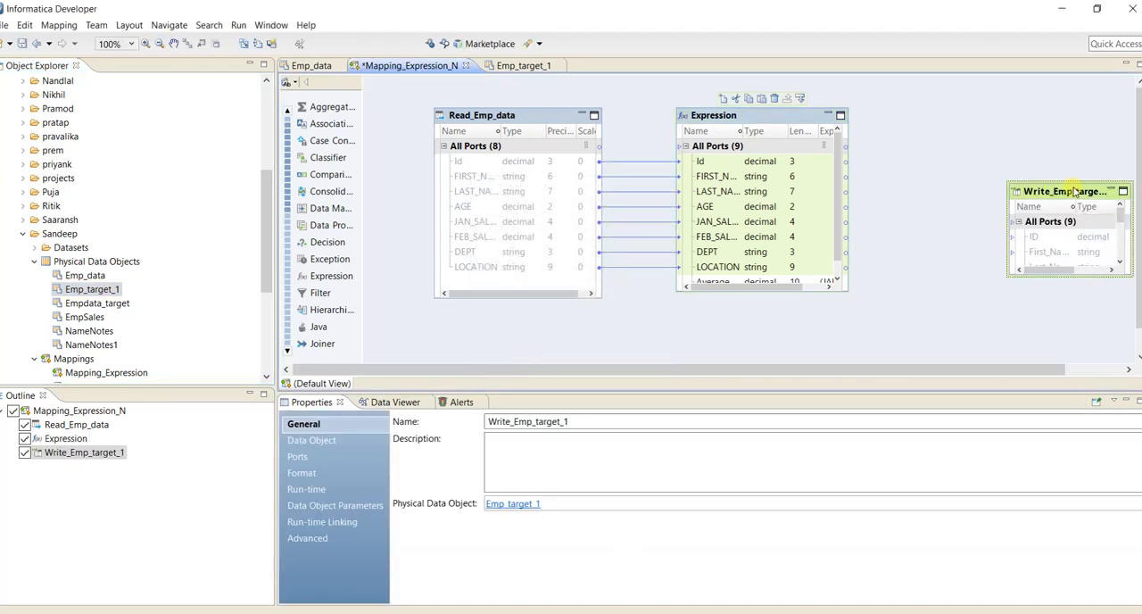
{"action": "left_click_drag", "start_coordinate": [1055, 192], "coordinate": [994, 146]}
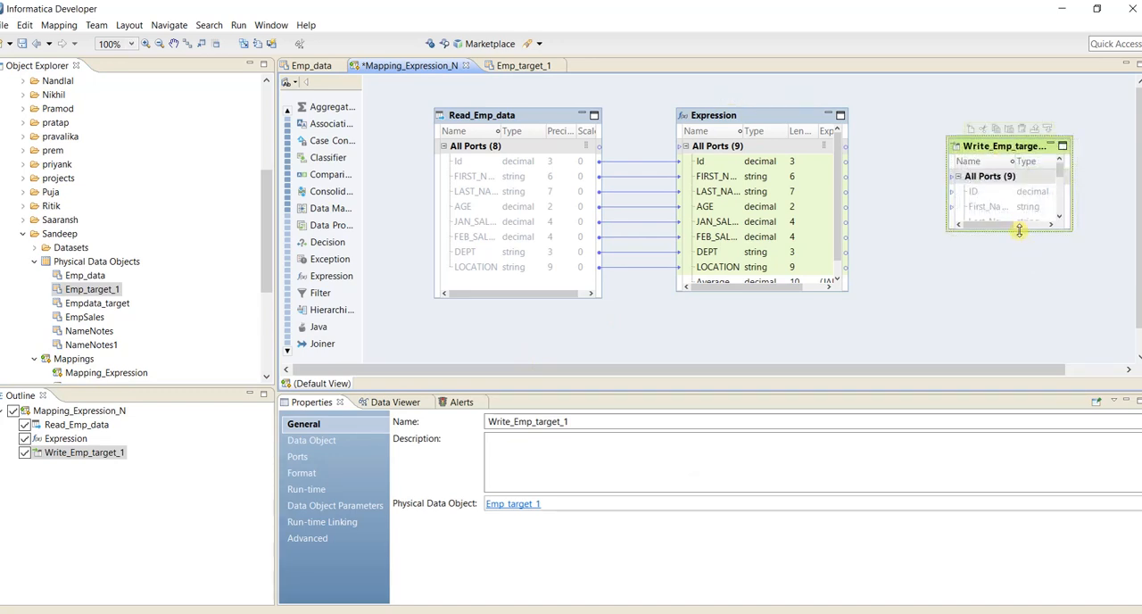
{"action": "left_click_drag", "start_coordinate": [1018, 230], "coordinate": [1035, 300]}
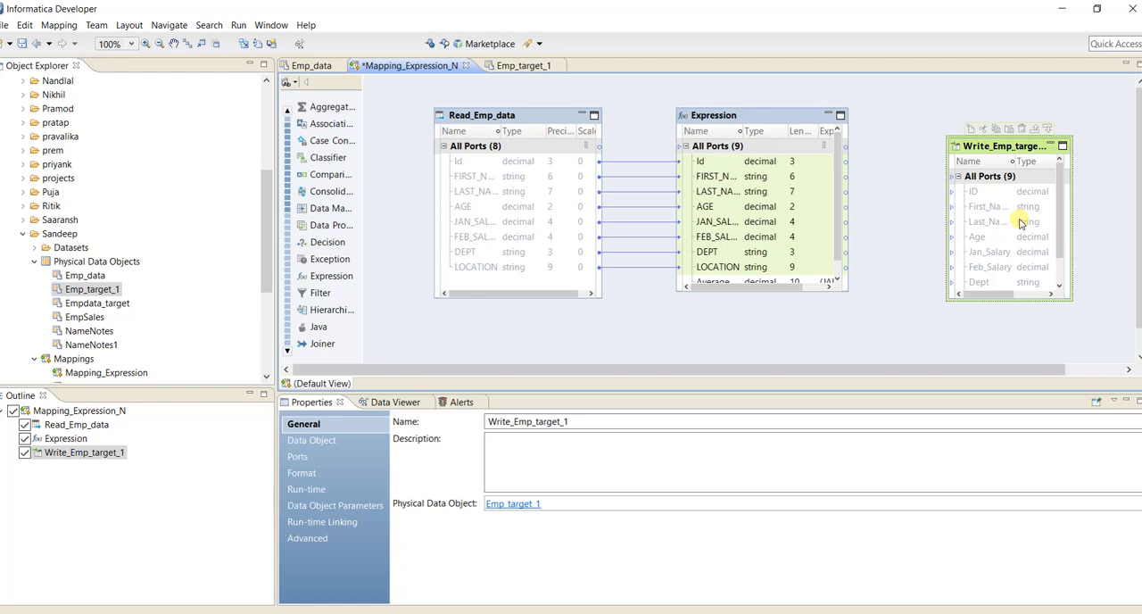
Link all Expression ports from Id through Average_Sal to the matching target ports, and enlarge and align the Write object.
{"action": "left_click", "coordinate": [735, 169]}
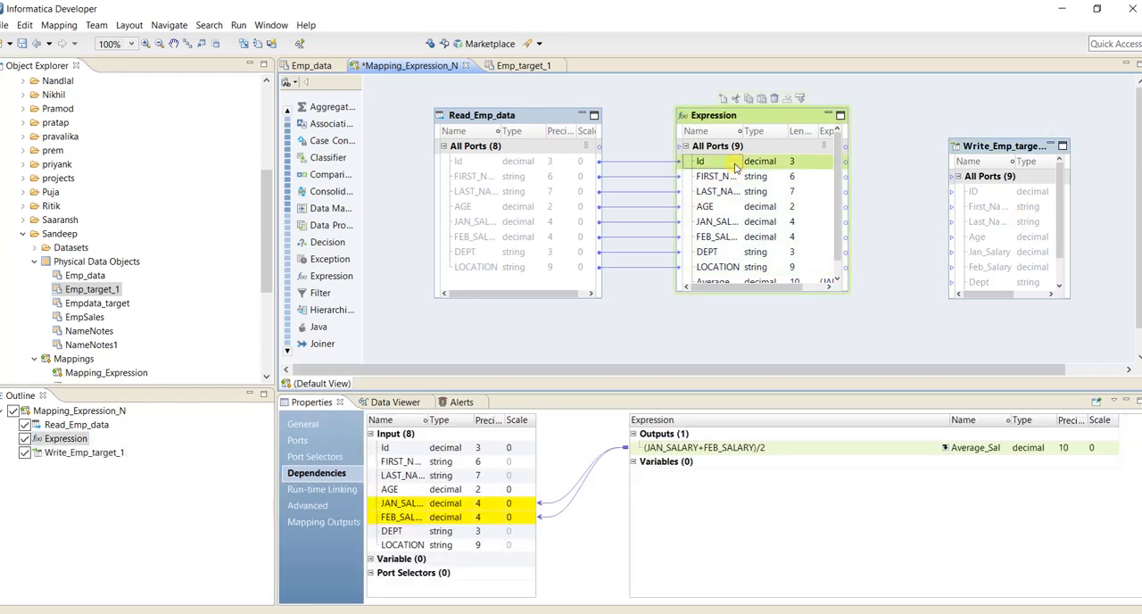
{"action": "key", "text": "shift+Down"}
{"action": "key", "text": "shift+Down"}
{"action": "key", "text": "shift+Down"}
{"action": "key", "text": "shift+Down"}
{"action": "key", "text": "shift+Down"}
{"action": "key", "text": "shift+Down"}
{"action": "key", "text": "shift+Down"}
{"action": "key", "text": "shift+Down"}
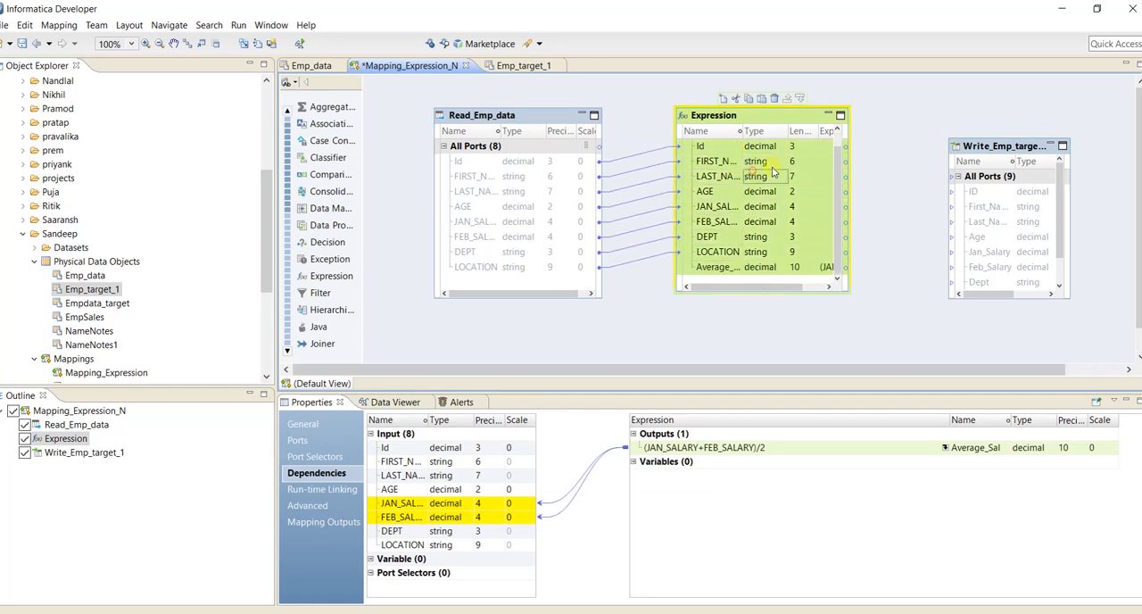
{"action": "left_click_drag", "start_coordinate": [750, 176], "coordinate": [946, 199]}
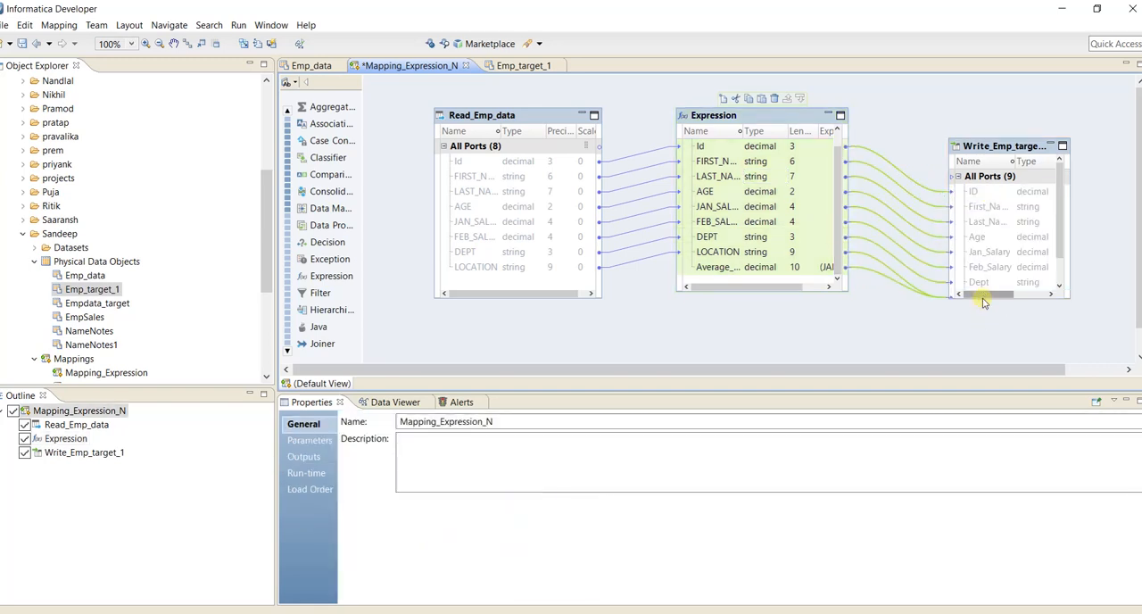
{"action": "left_click_drag", "start_coordinate": [983, 303], "coordinate": [985, 344]}
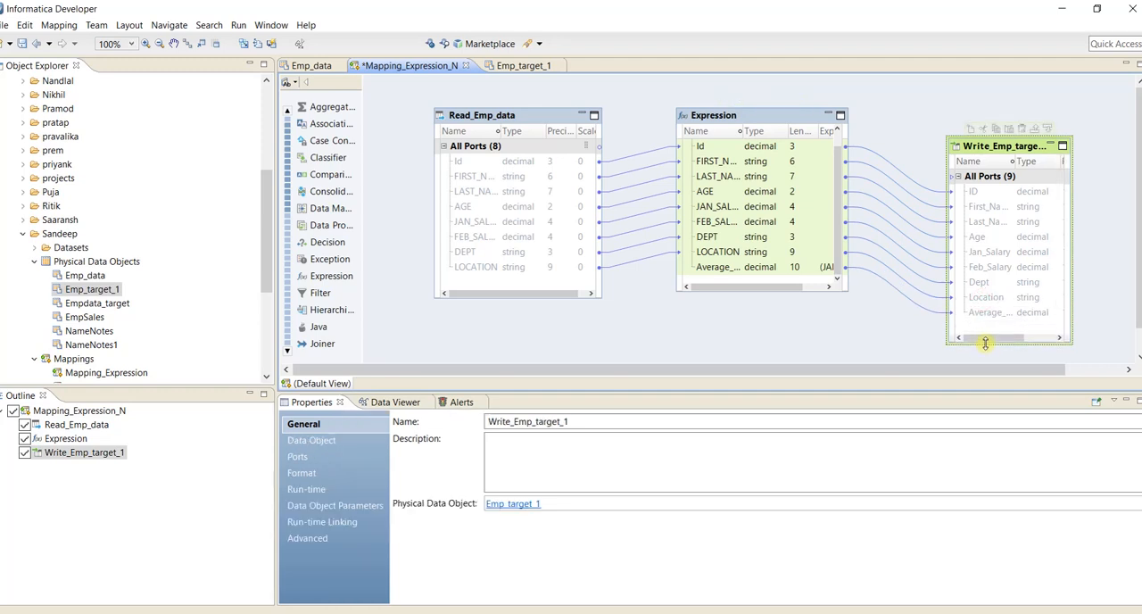
{"action": "left_click_drag", "start_coordinate": [1010, 150], "coordinate": [1004, 104]}
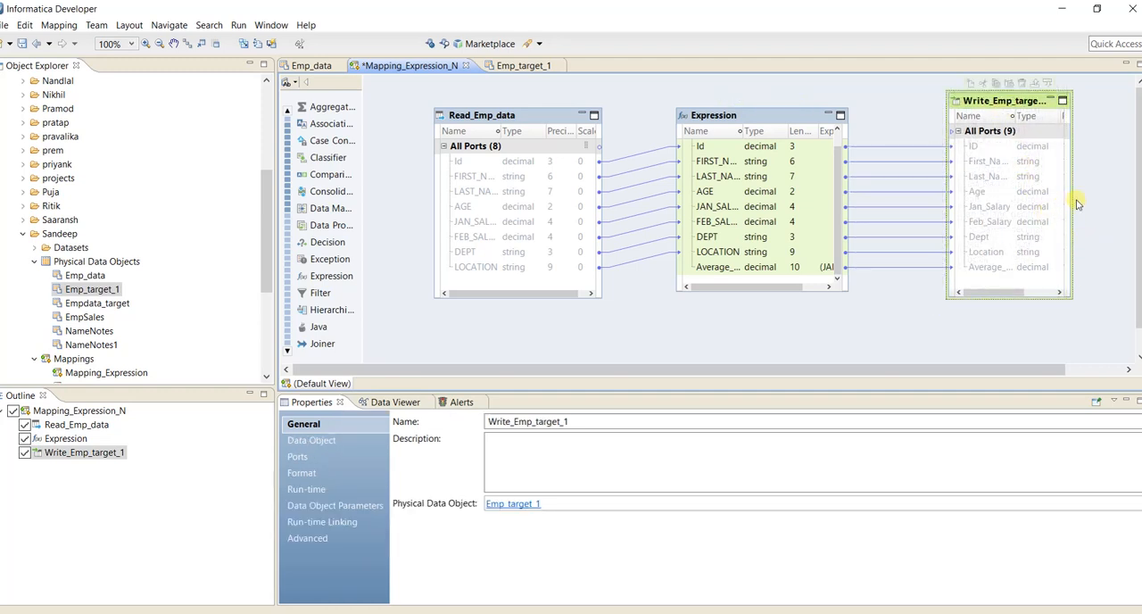
Widen the Write_Emp_target_1 object to show its full name and precision column, and validate the mapping.
{"action": "left_click_drag", "start_coordinate": [1070, 199], "coordinate": [1112, 198]}
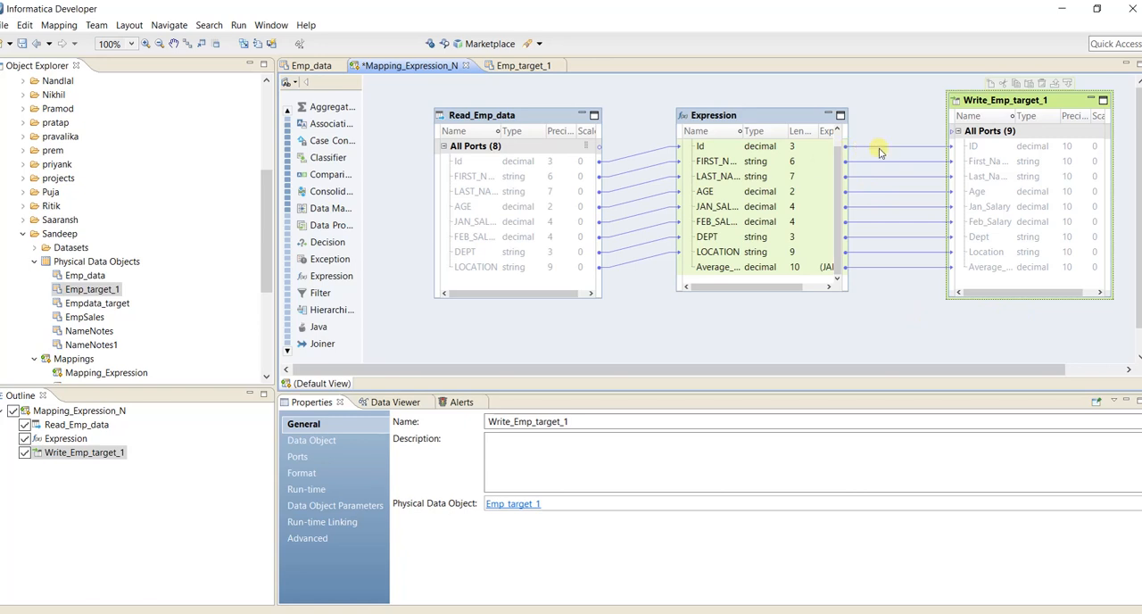
{"action": "right_click", "coordinate": [874, 305]}
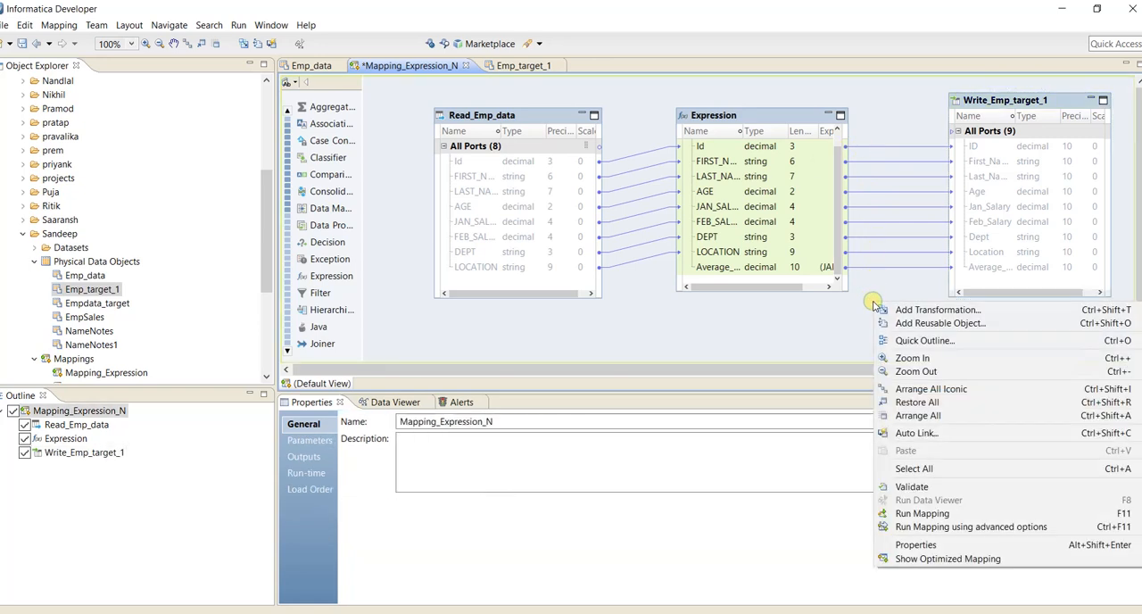
{"action": "left_click", "coordinate": [912, 488]}
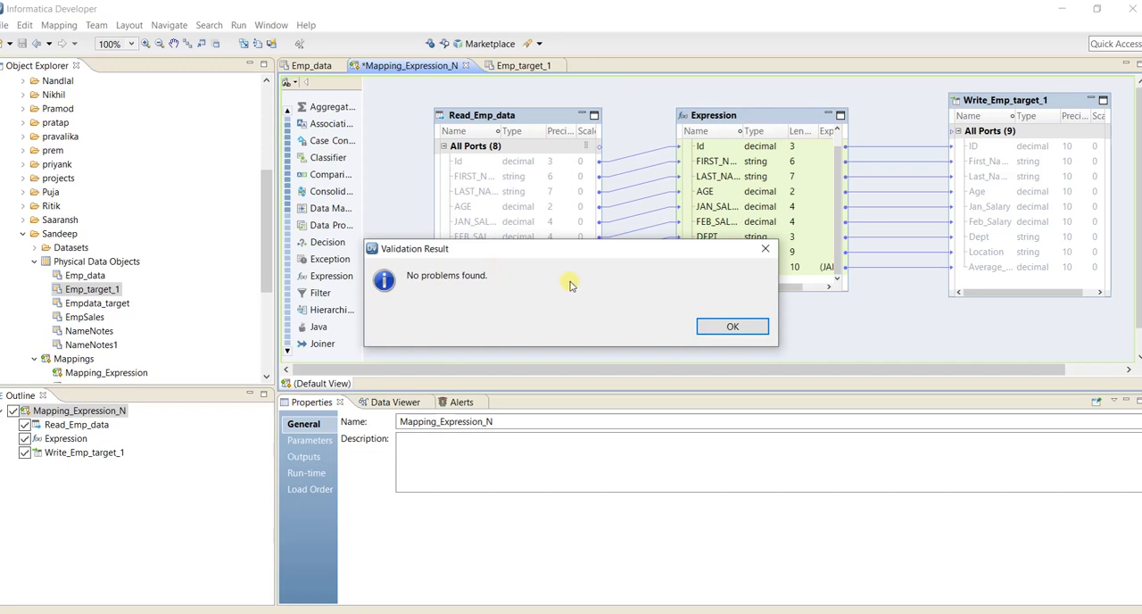
{"action": "left_click", "coordinate": [732, 326]}
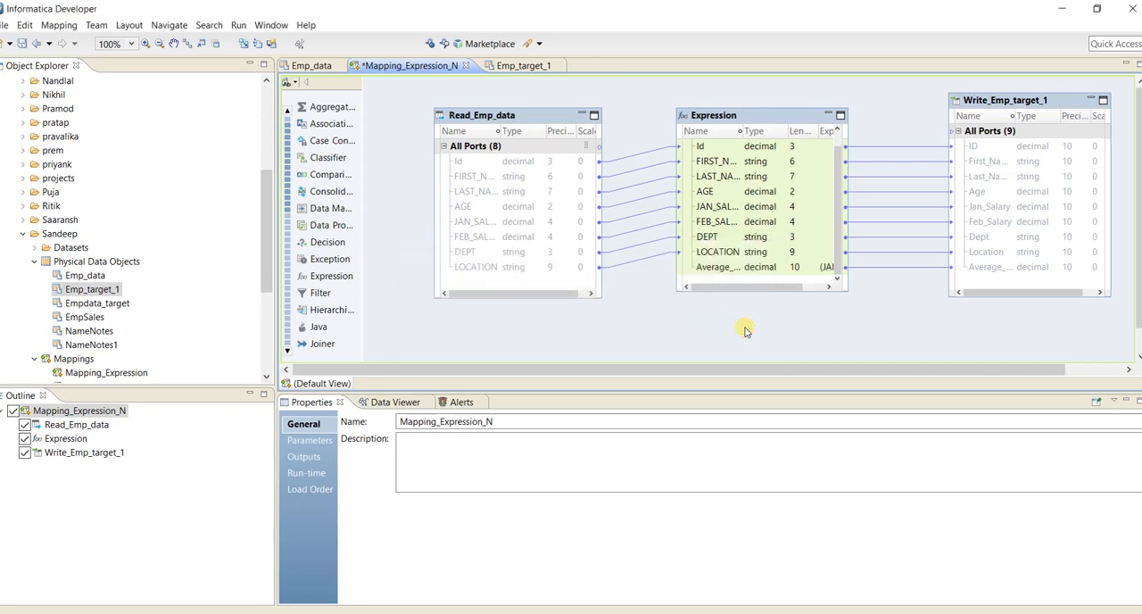
Run the Data Viewer on the Expression transformation to preview its output with the Average_Sal column.
{"action": "left_click", "coordinate": [767, 119]}
{"action": "right_click", "coordinate": [767, 118]}
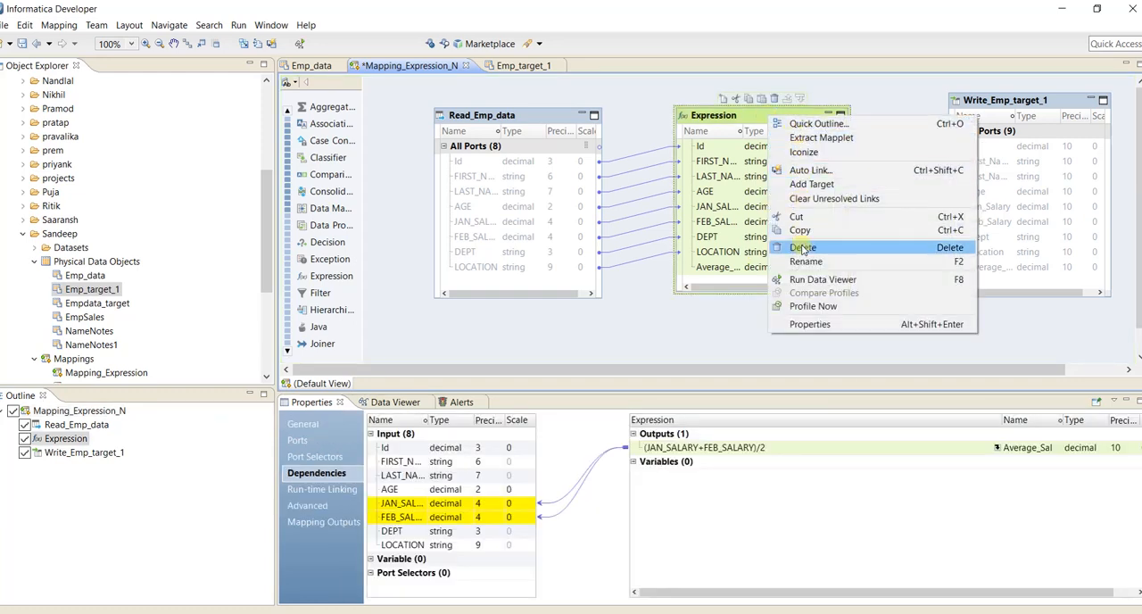
{"action": "left_click", "coordinate": [808, 280]}
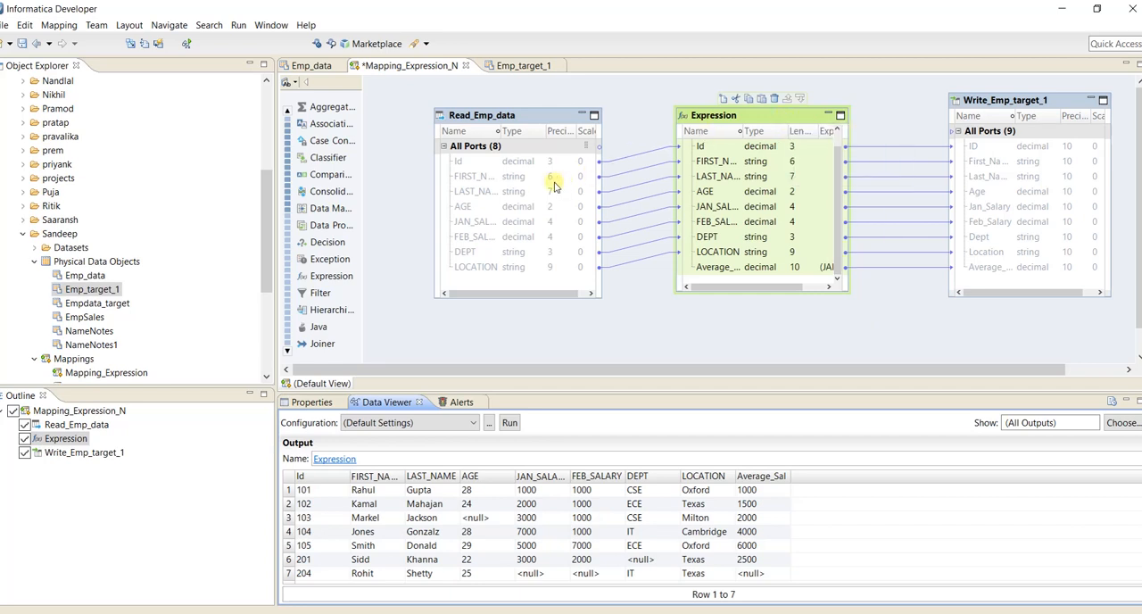
{"action": "left_click", "coordinate": [98, 290]}
{"action": "right_click", "coordinate": [97, 292]}
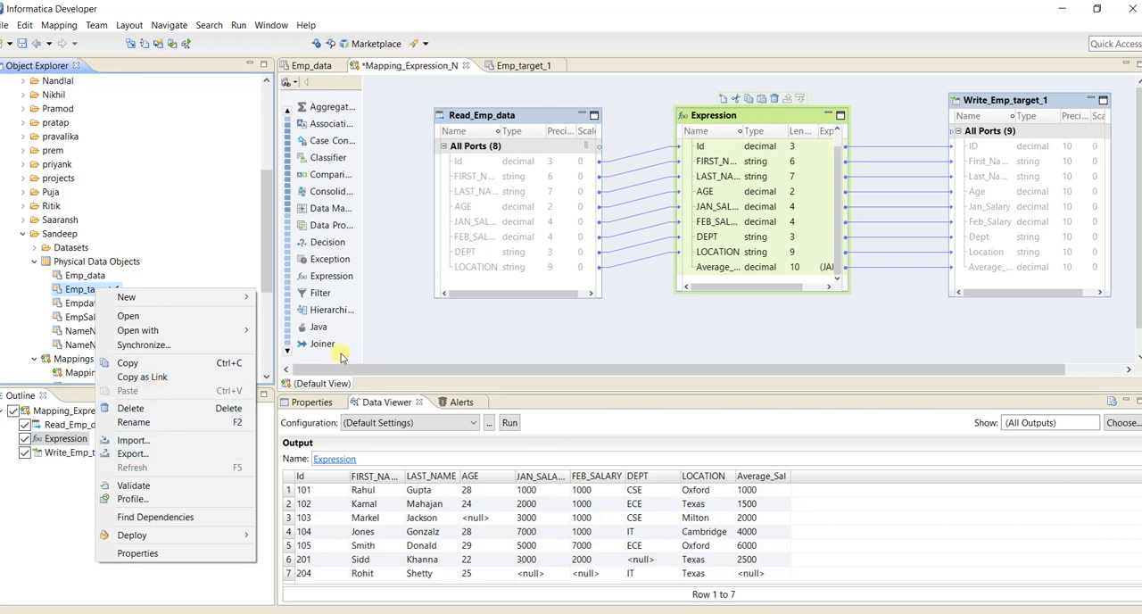
{"action": "left_click", "coordinate": [373, 336]}
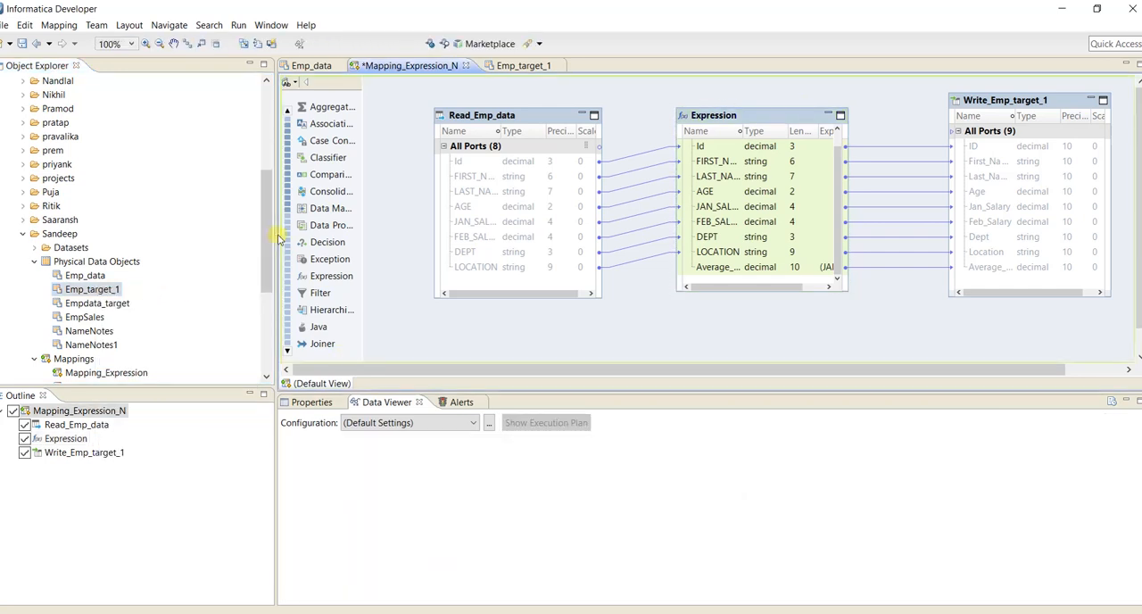
{"action": "left_click_drag", "start_coordinate": [268, 230], "coordinate": [270, 284]}
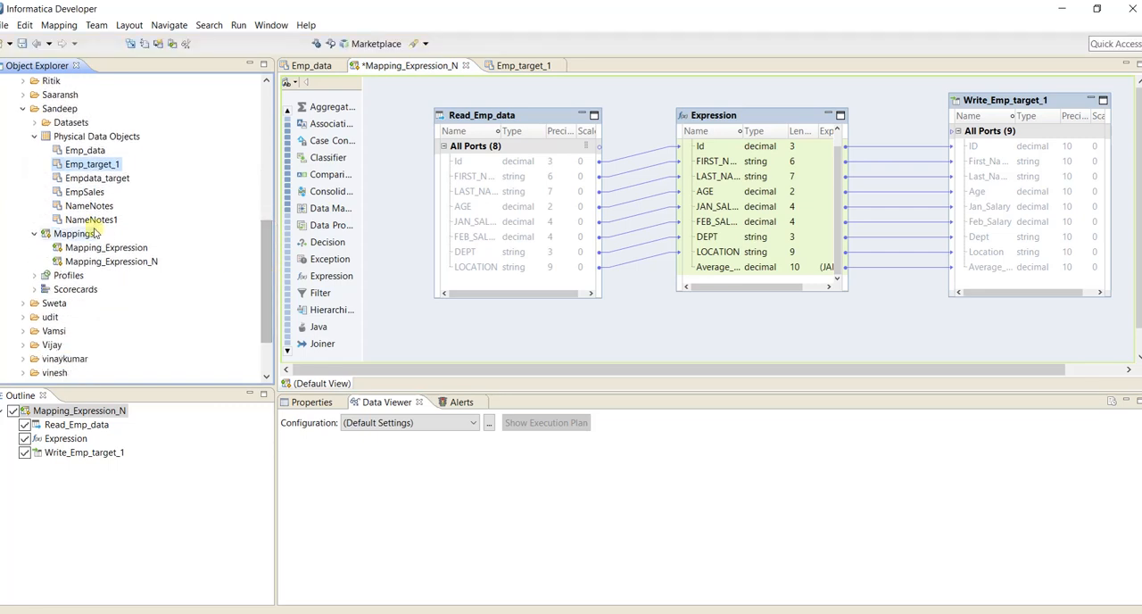
{"action": "left_click", "coordinate": [96, 262]}
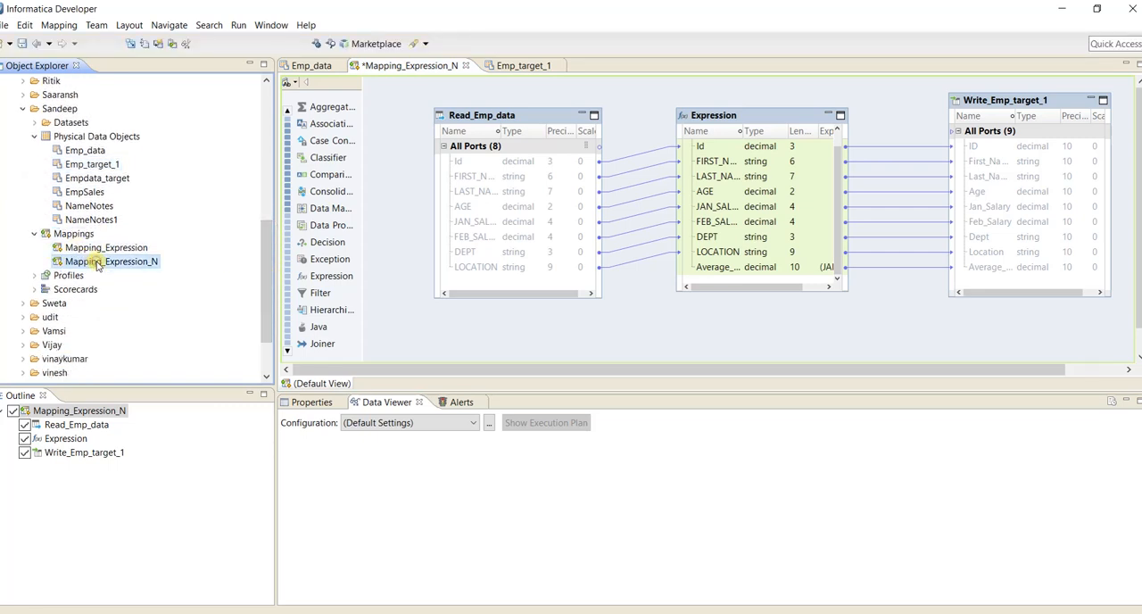
{"action": "right_click", "coordinate": [96, 262]}
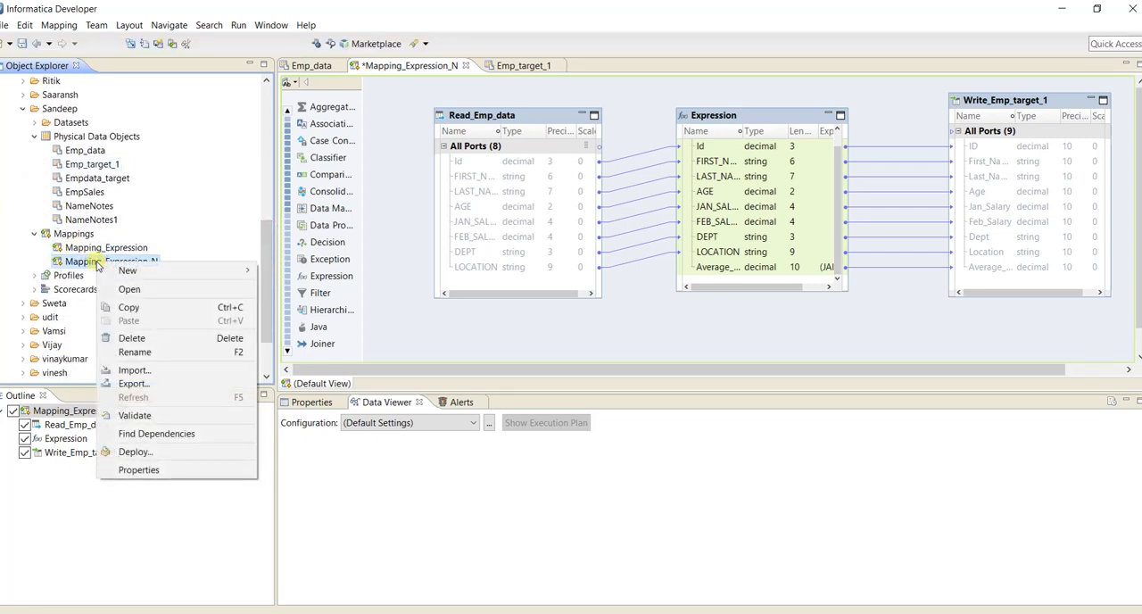
{"action": "mouse_move", "coordinate": [119, 269]}
{"action": "left_click", "coordinate": [434, 319]}
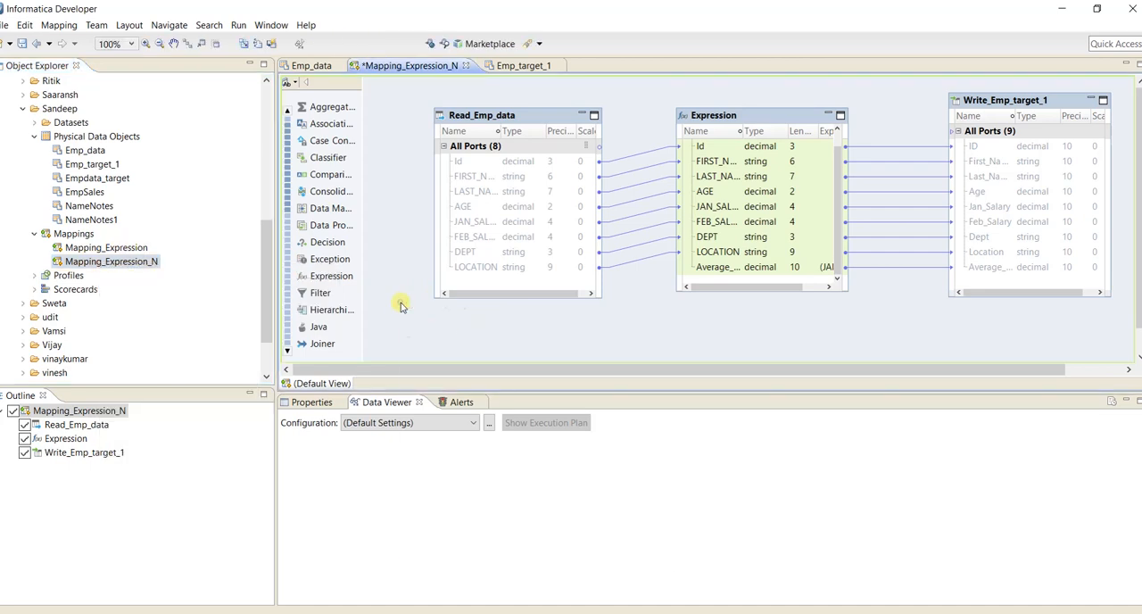
Run the mapping Mapping_Expression_N to write the data to the flat file target.
{"action": "right_click", "coordinate": [401, 305]}
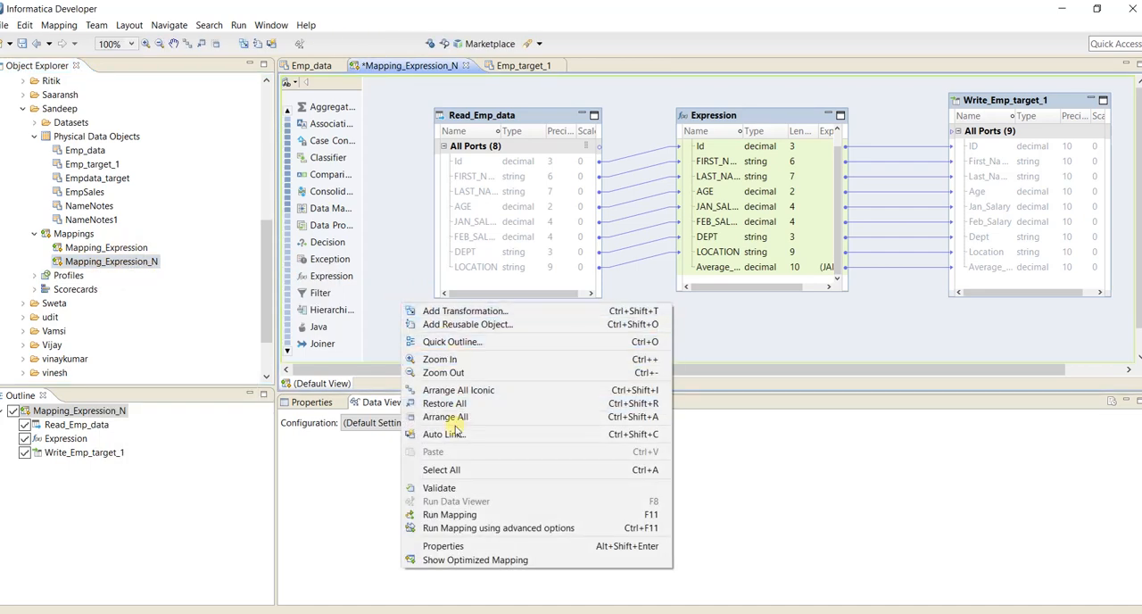
{"action": "left_click", "coordinate": [460, 515]}
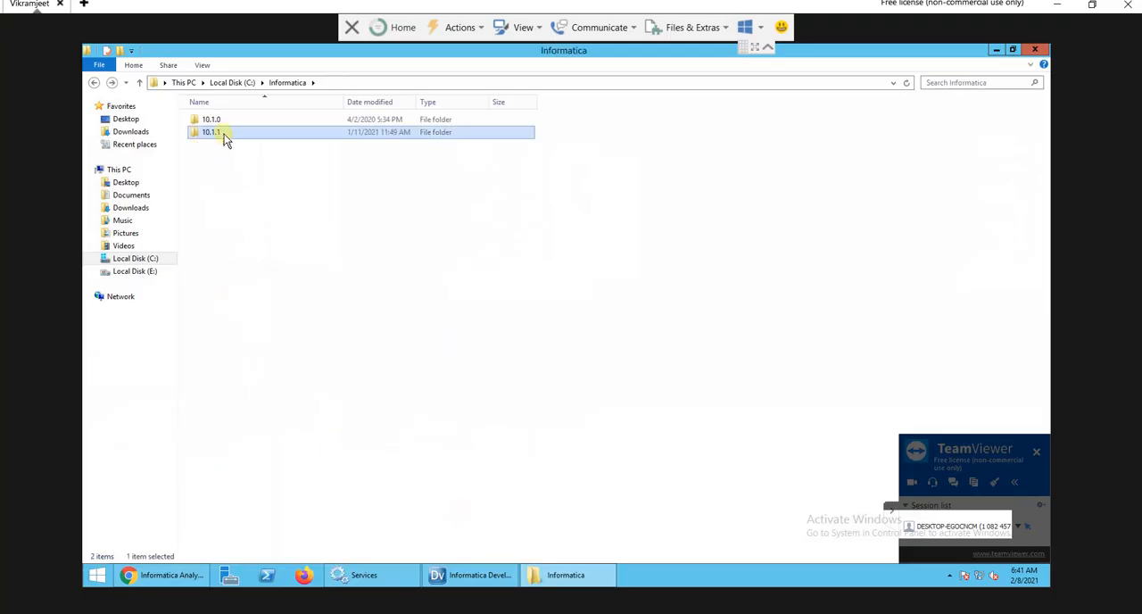
Switch to File Explorer in the TeamViewer session and open Emp_target_1 from Informatica\10.1.1\server\infa_shared\TgtFiles to check the mapping output.
{"action": "double_click", "coordinate": [214, 132]}
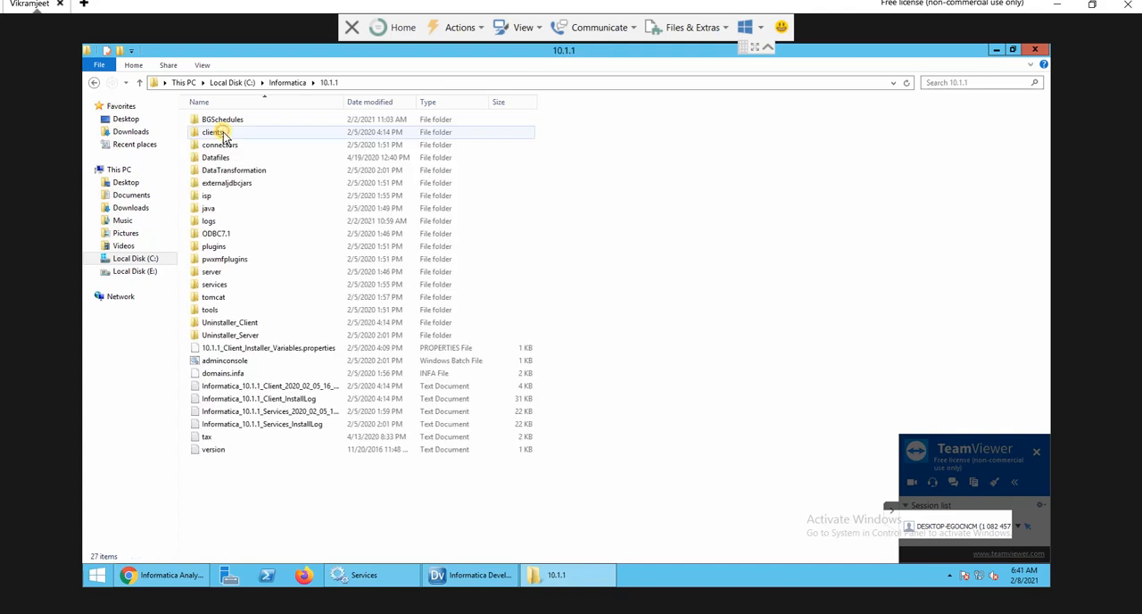
{"action": "double_click", "coordinate": [221, 273]}
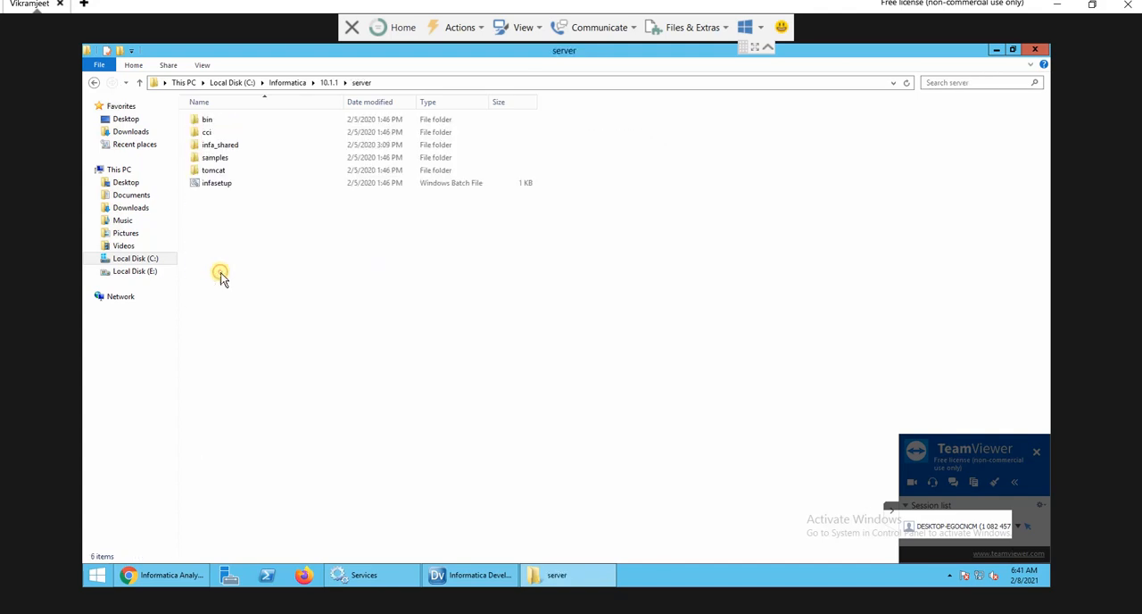
{"action": "double_click", "coordinate": [233, 146]}
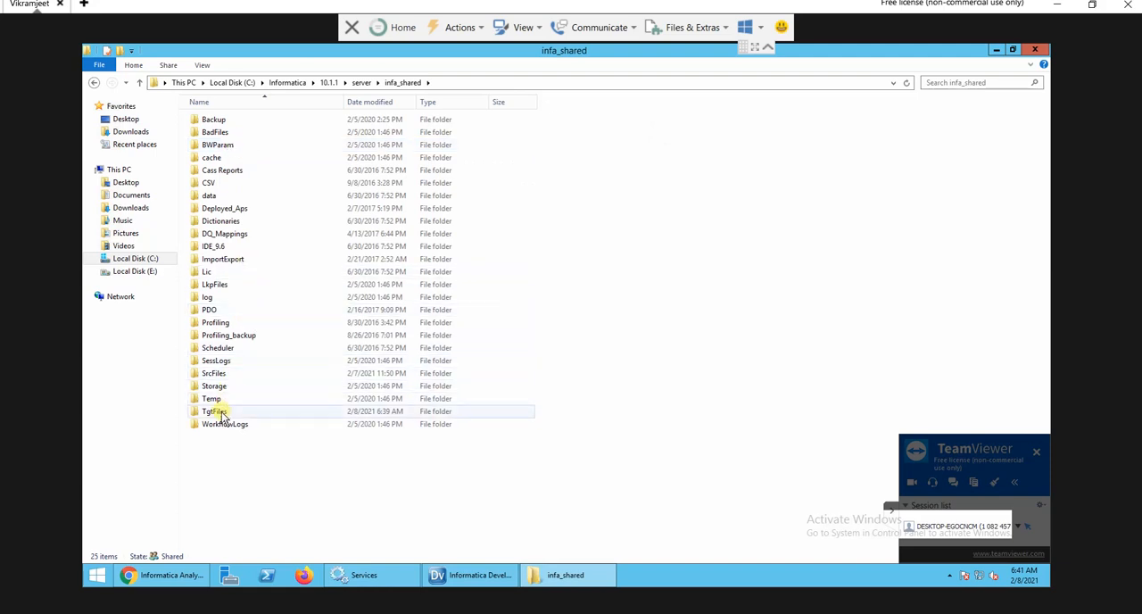
{"action": "double_click", "coordinate": [214, 411]}
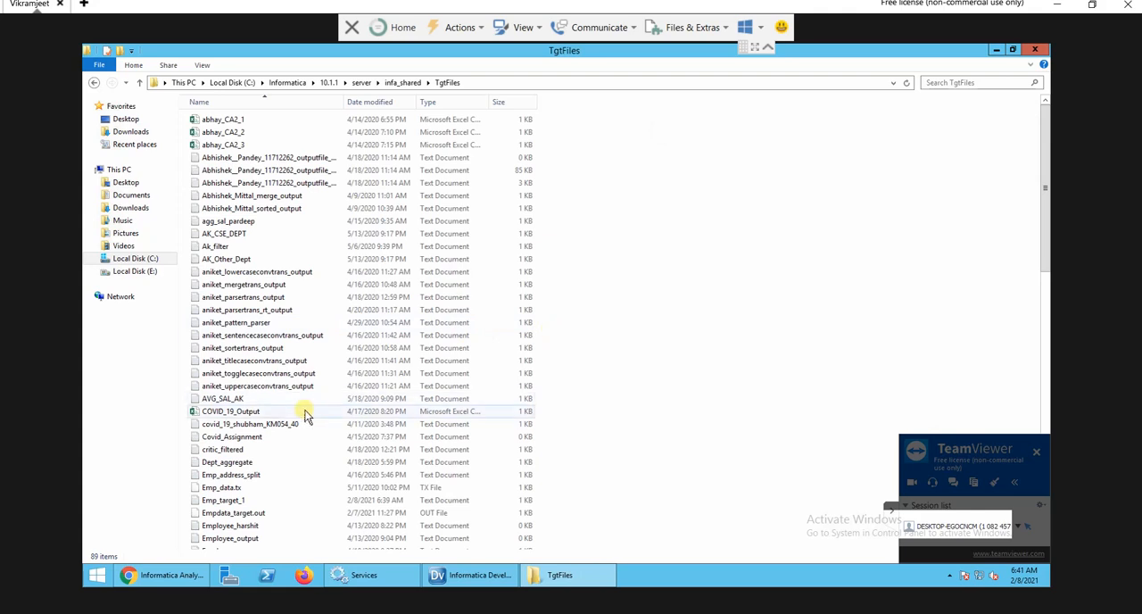
{"action": "left_click", "coordinate": [305, 415]}
{"action": "key", "text": "e"}
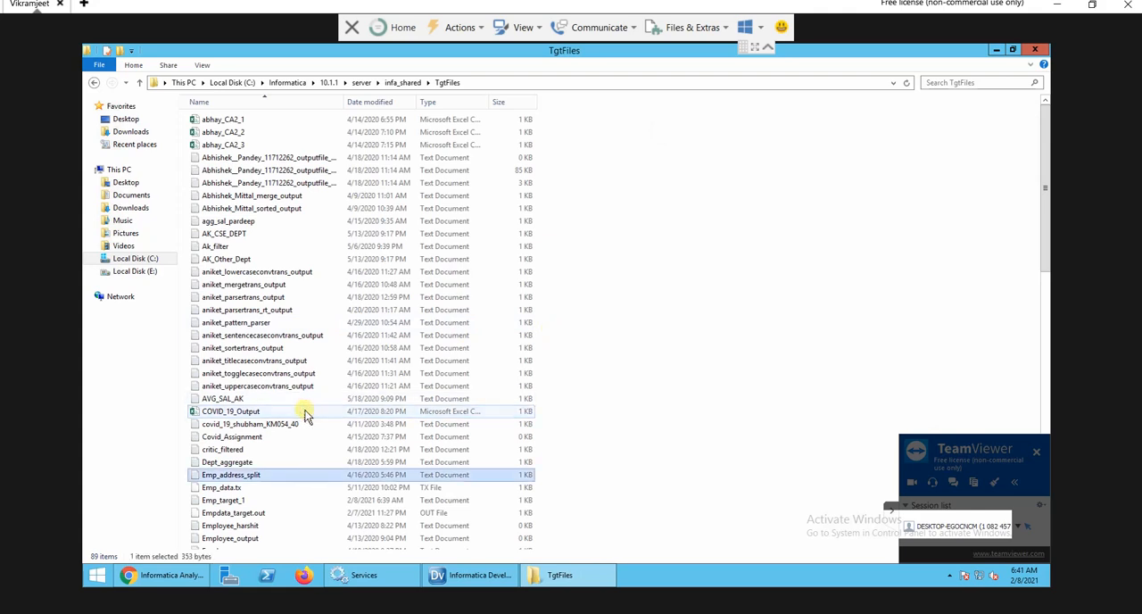
{"action": "key", "text": "Down"}
{"action": "key", "text": "Down"}
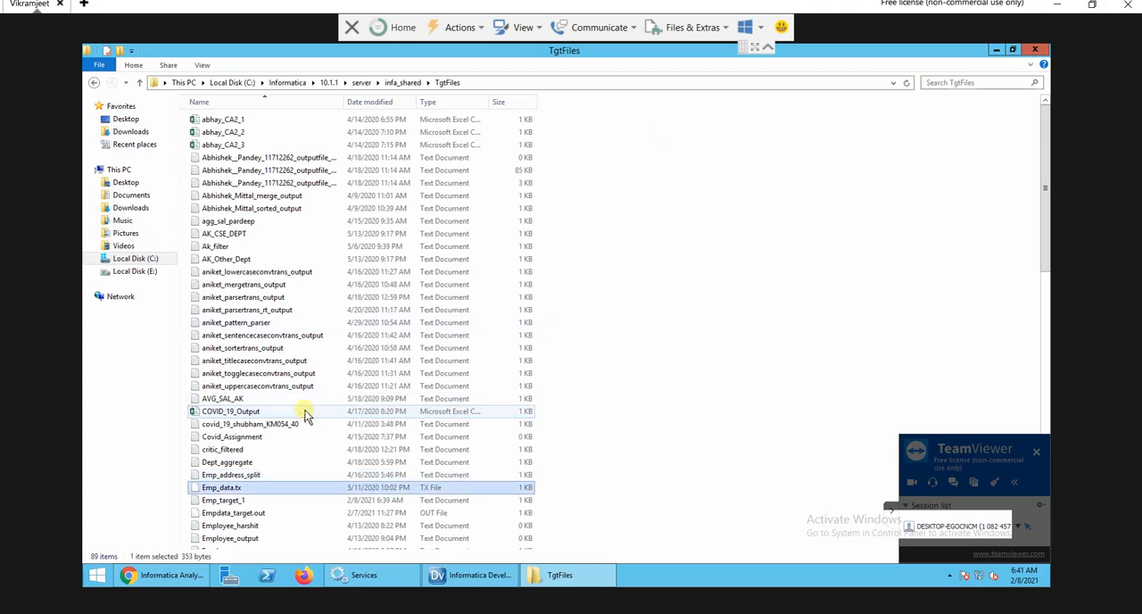
{"action": "key", "text": "Return"}
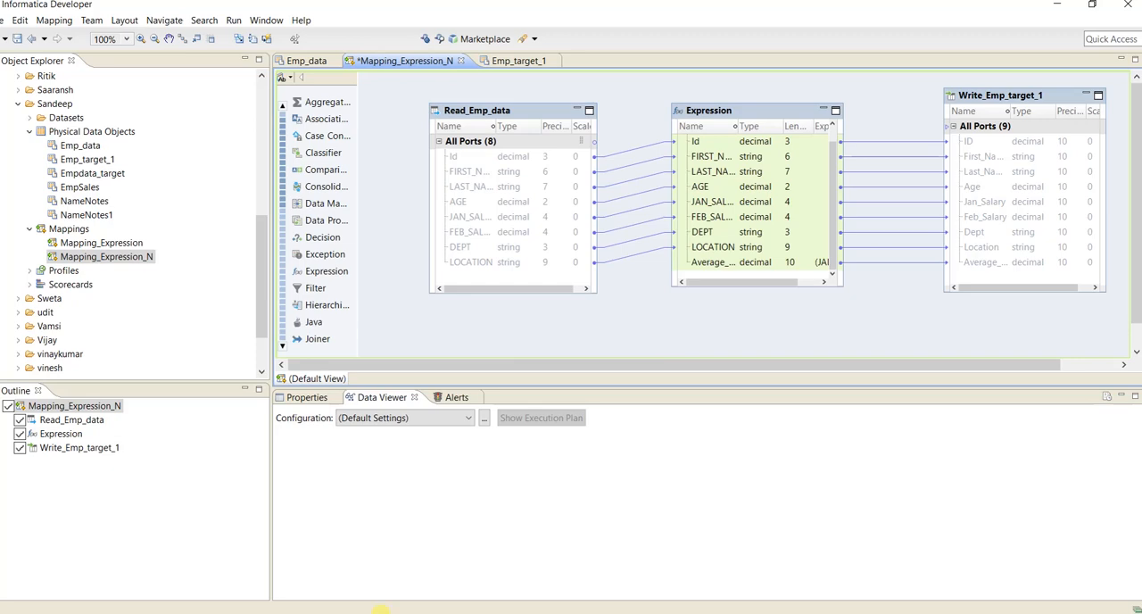
Switch to the untitled Notepad file to review the list of mapping objectives.
{"action": "left_click", "coordinate": [339, 613]}
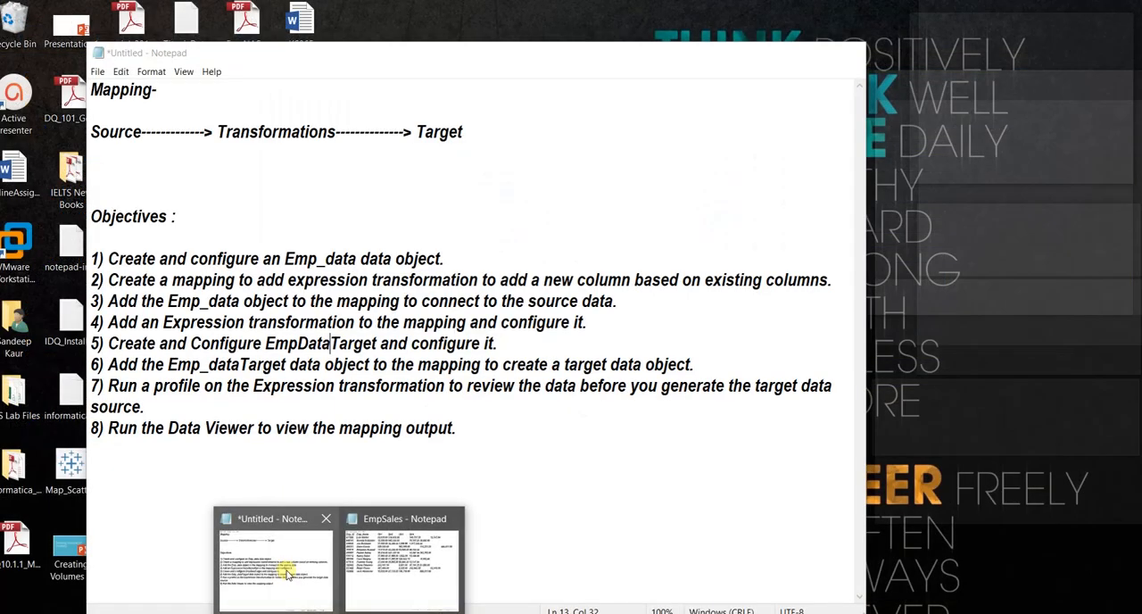
{"action": "left_click", "coordinate": [285, 572]}
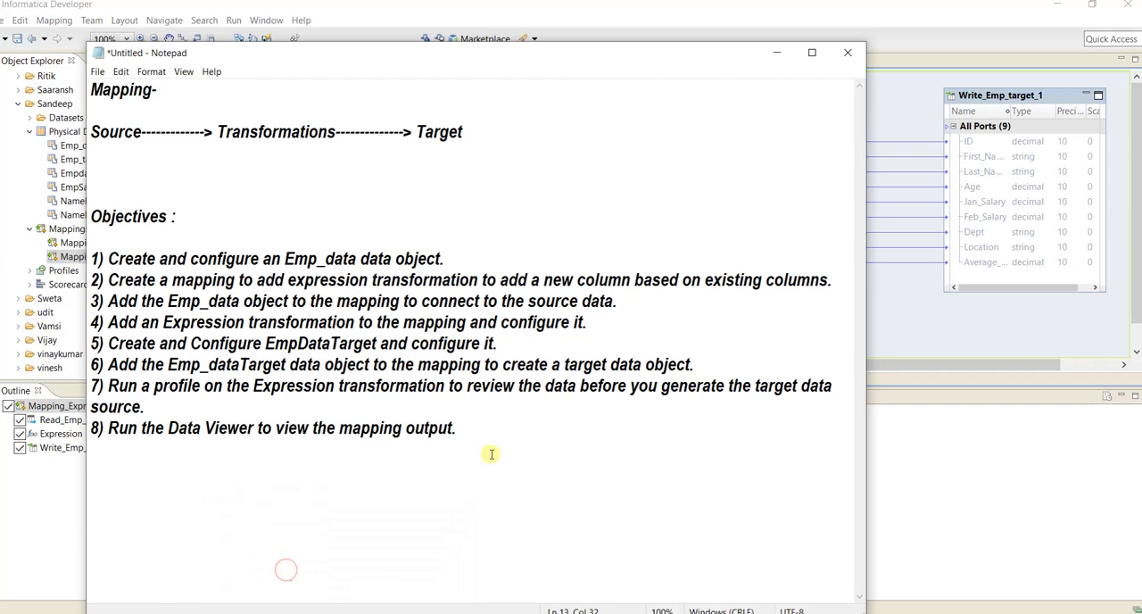